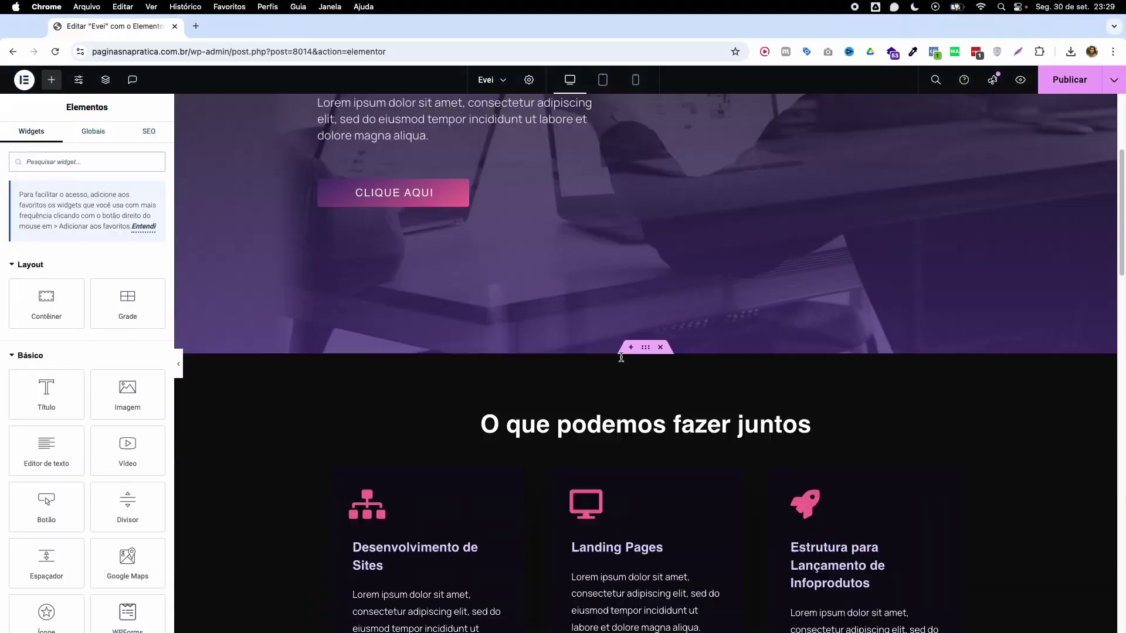
# - Insert a single-column Flexbox container between the services section and the "Quem já trabalhou comigo" section
pyautogui.scroll(-10, 570, 371)
pyautogui.scroll(-6, 569, 372)
pyautogui.scroll(13, 569, 372)
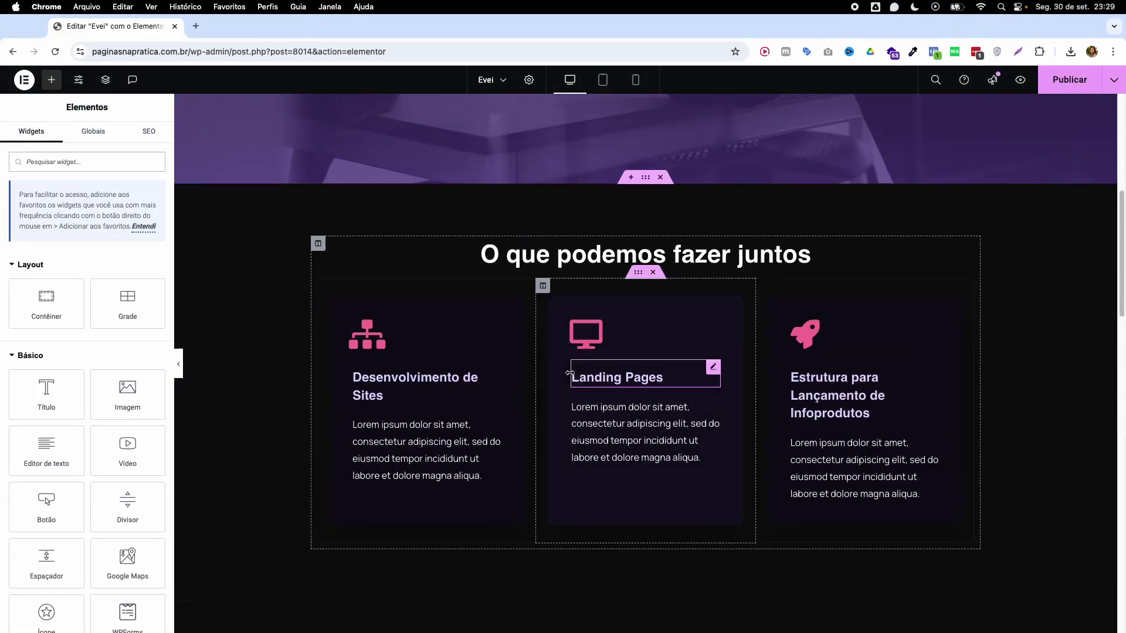
pyautogui.scroll(-3, 570, 373)
pyautogui.scroll(2, 571, 381)
pyautogui.scroll(-3, 572, 384)
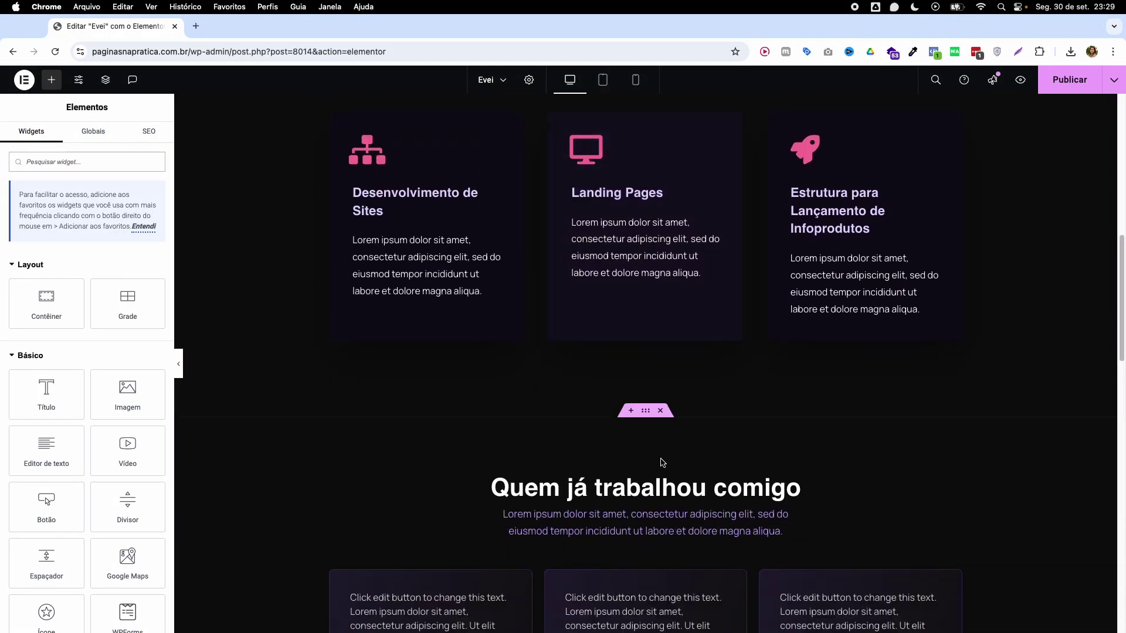
pyautogui.click(631, 411)
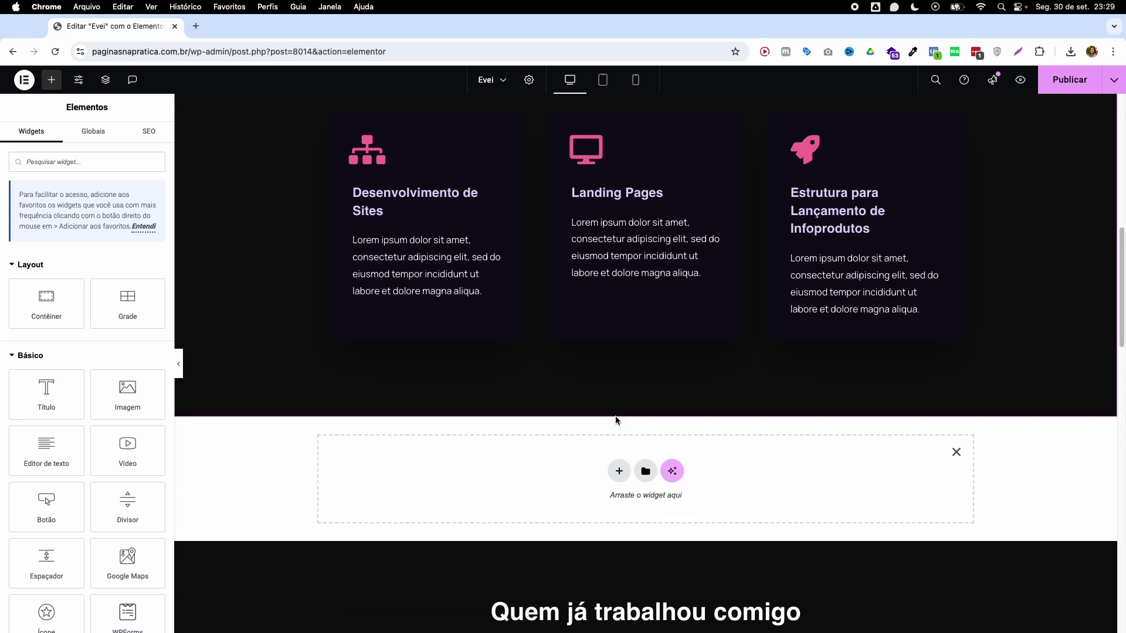
pyautogui.click(619, 469)
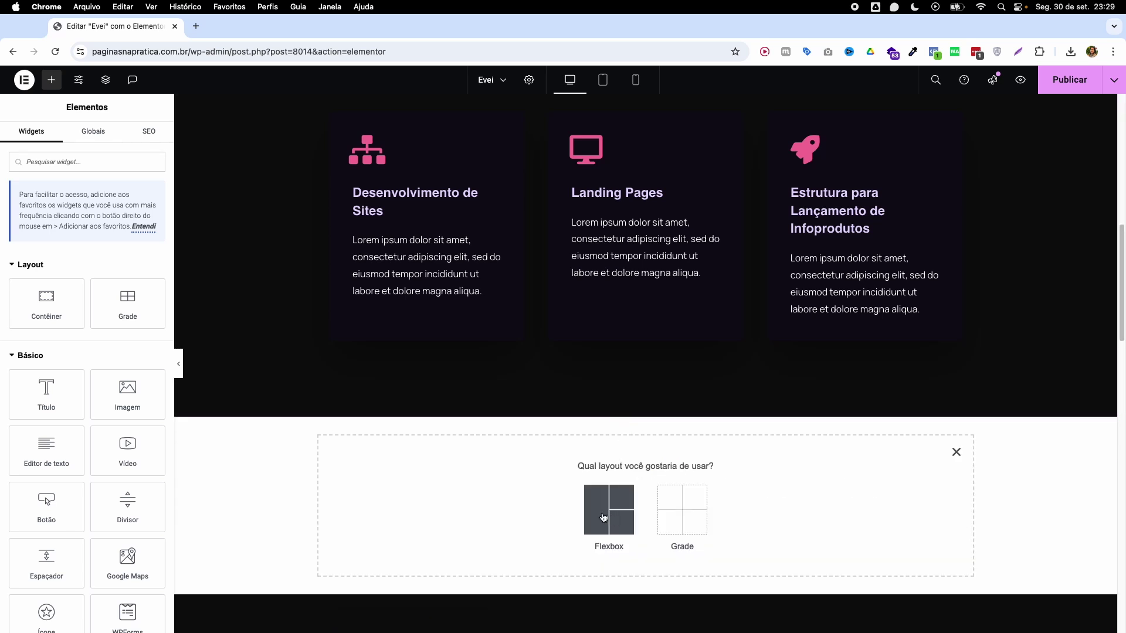
pyautogui.click(606, 511)
pyautogui.press('Escape')
pyautogui.click(620, 473)
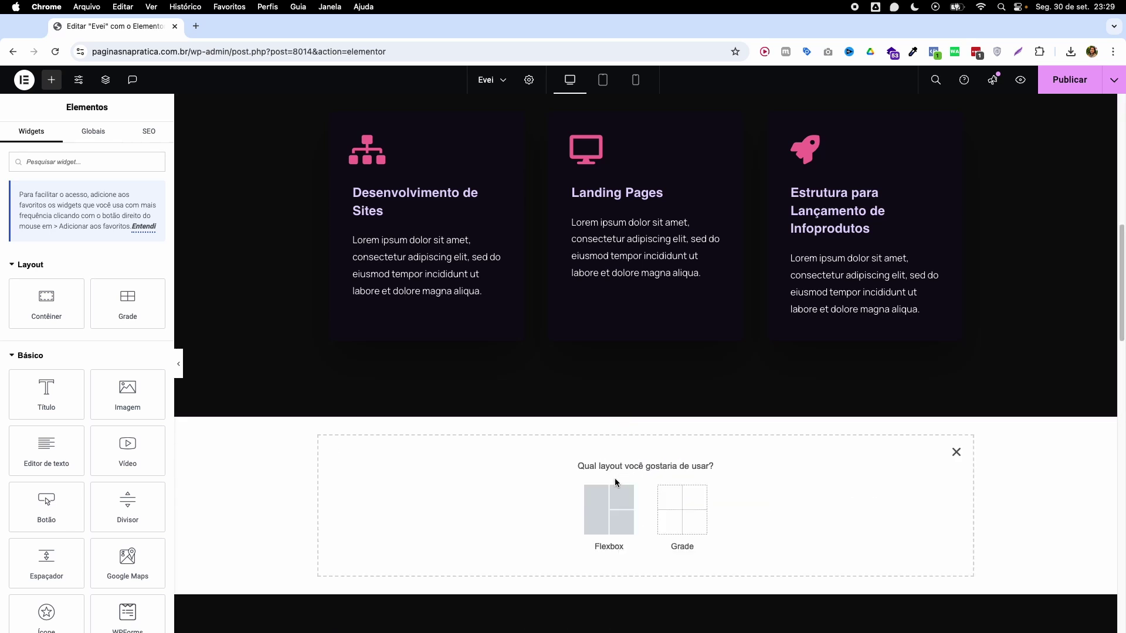
pyautogui.click(603, 516)
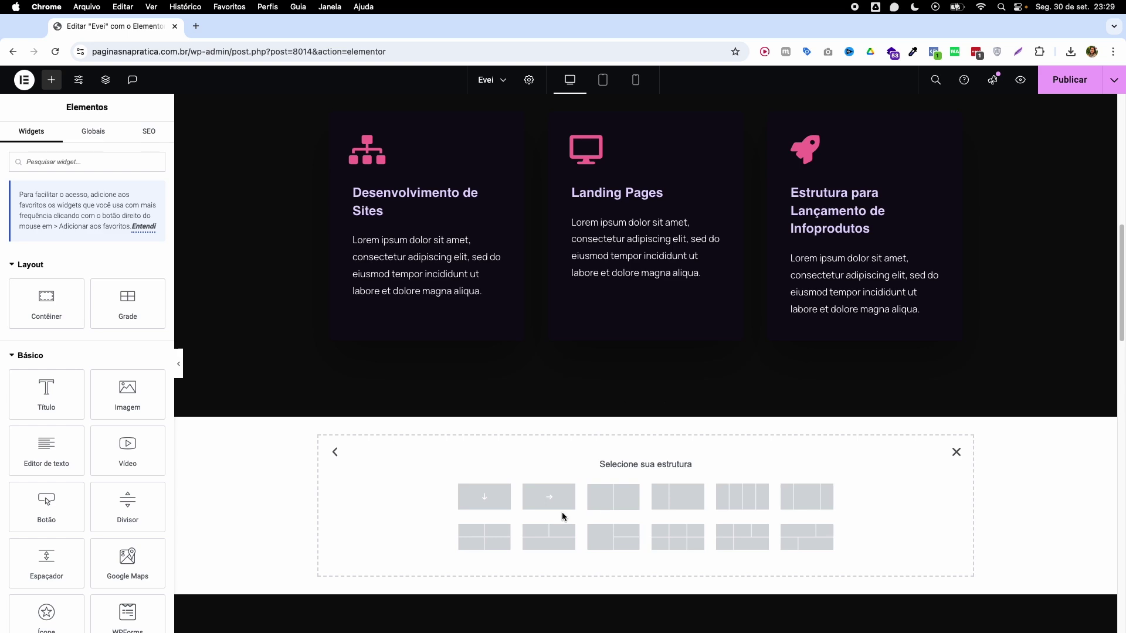
pyautogui.click(477, 497)
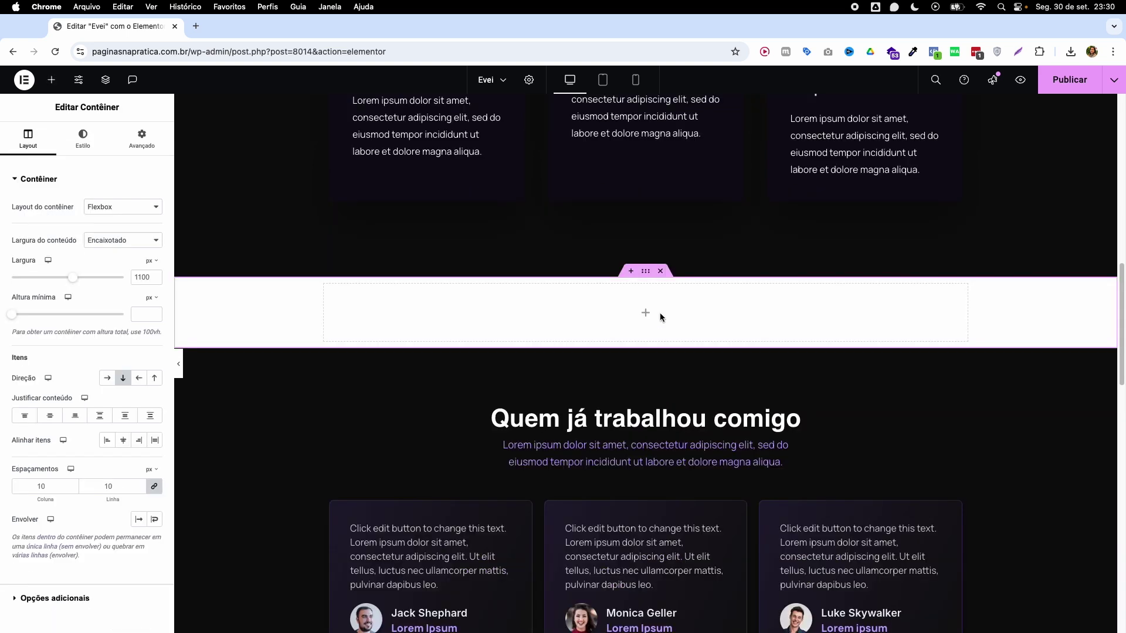
# - Give the new container a classic background with the colour #1E1631
pyautogui.click(76, 145)
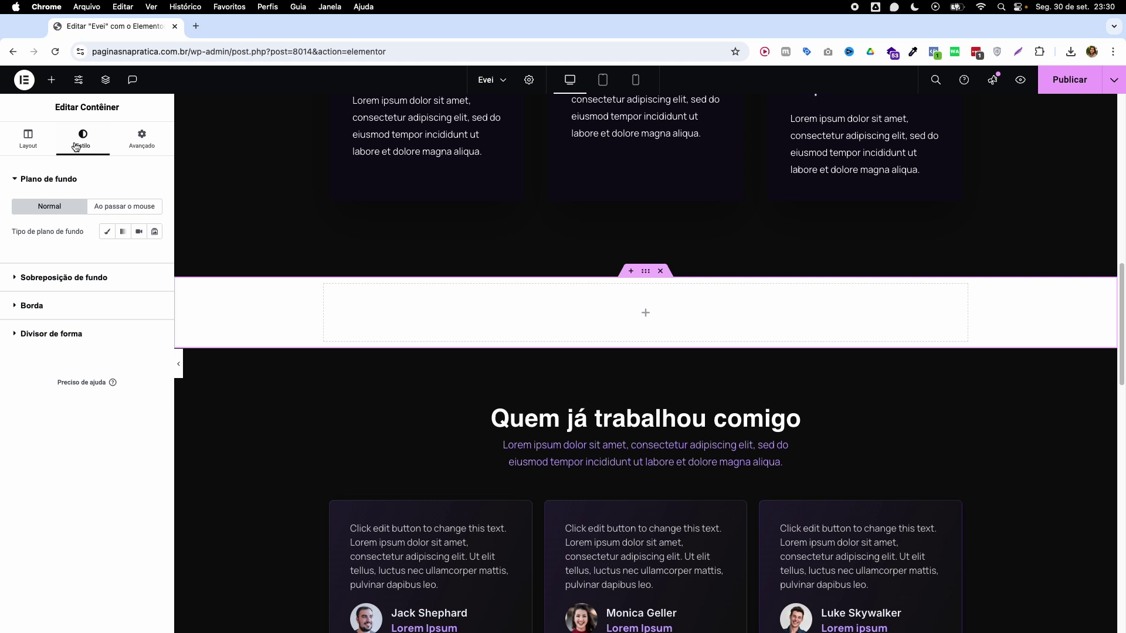
pyautogui.click(108, 233)
pyautogui.click(153, 255)
pyautogui.write('#1E1631')
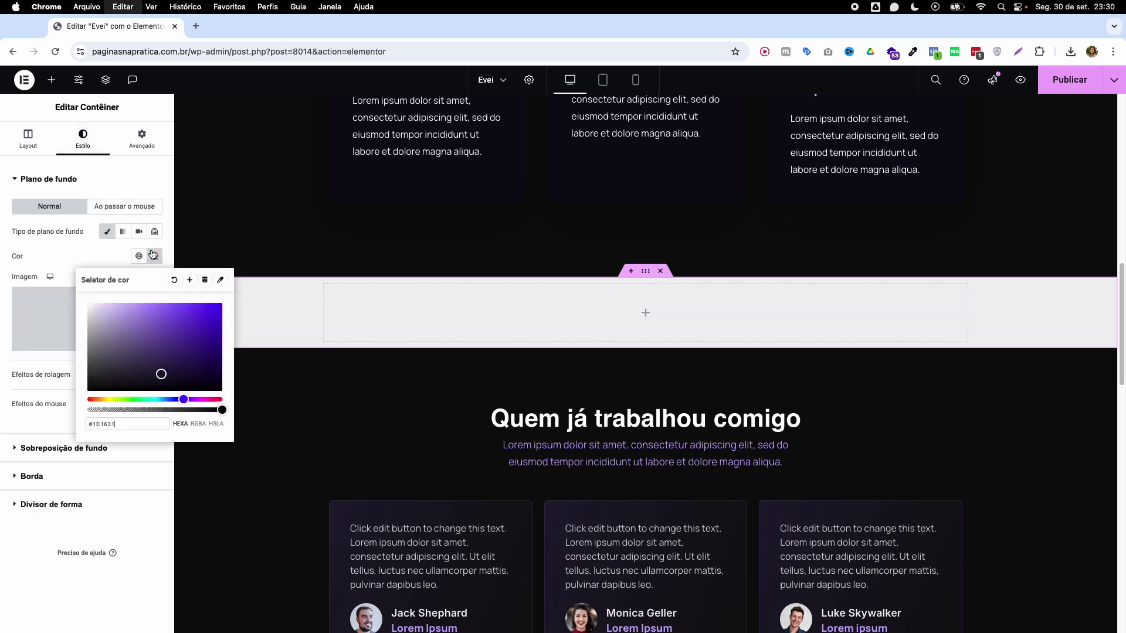
# - Add a Título widget and an Editor de texto widget below it inside the new container
pyautogui.click(52, 80)
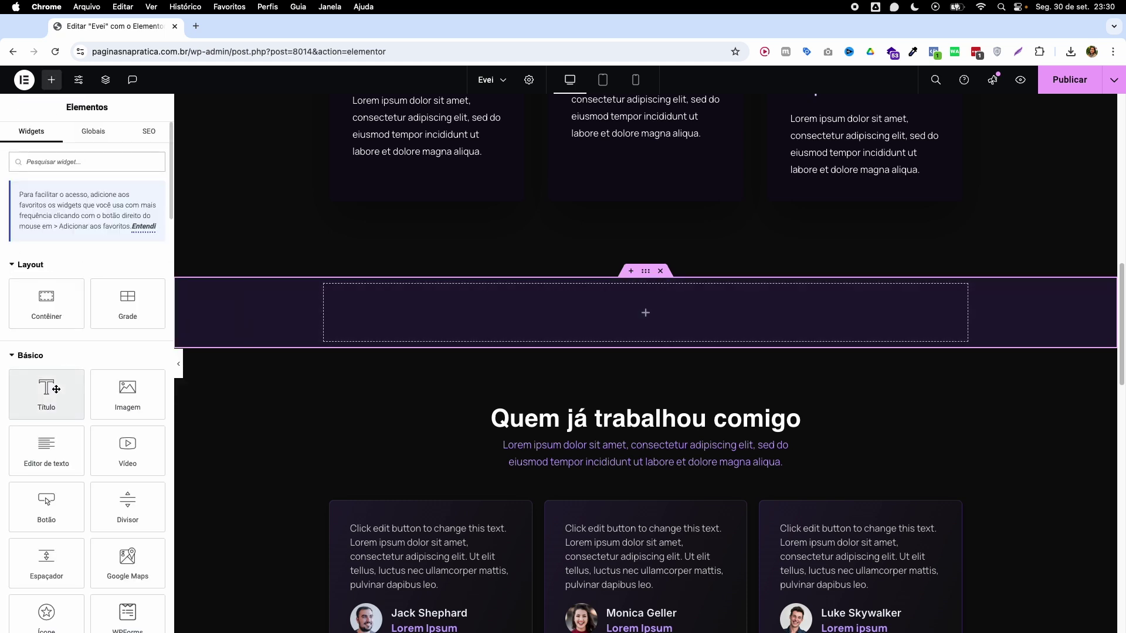
pyautogui.moveTo(45, 395); pyautogui.dragTo(540, 325)
pyautogui.click(52, 80)
pyautogui.moveTo(45, 444); pyautogui.dragTo(501, 308)
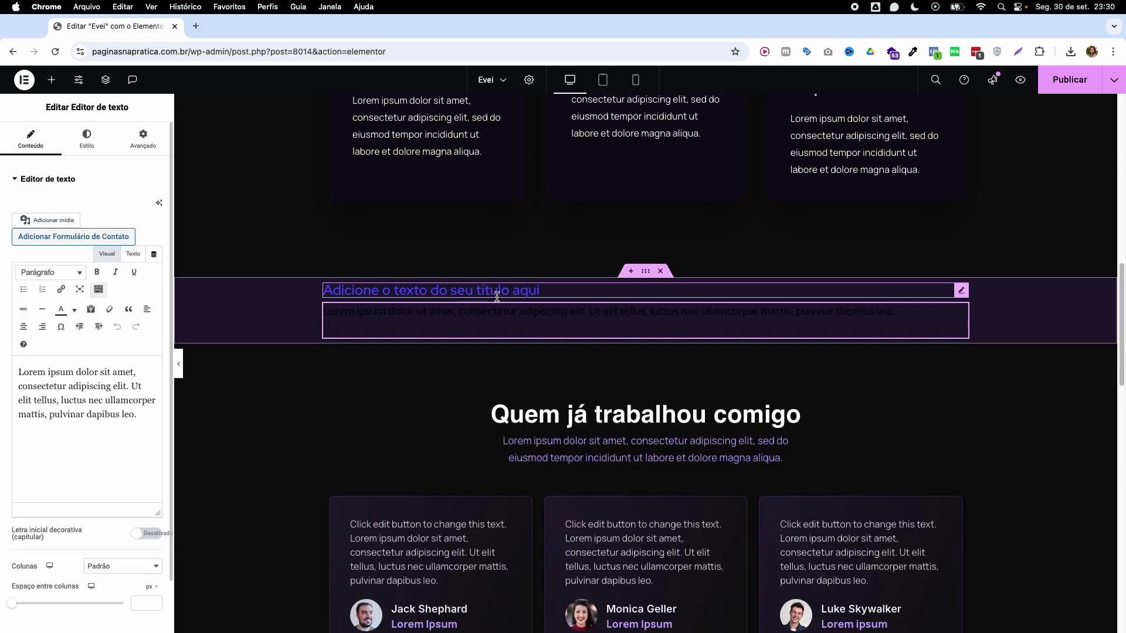
# - Copy the "Quem já trabalhou comigo" heading's style onto the new section's title
pyautogui.rightClick(556, 418)
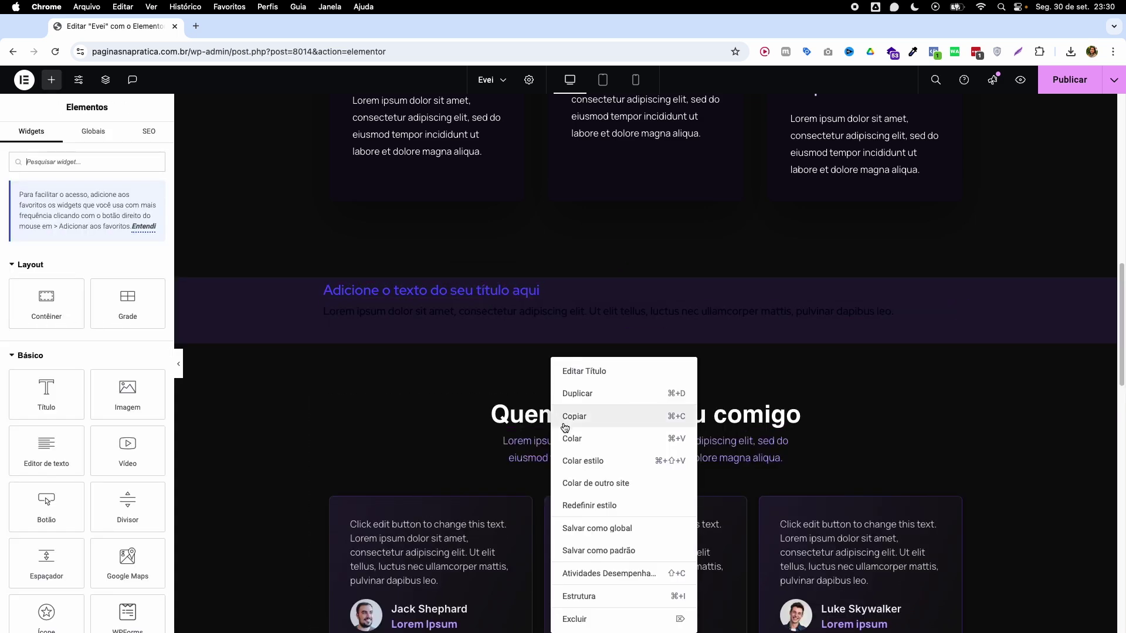
pyautogui.click(568, 417)
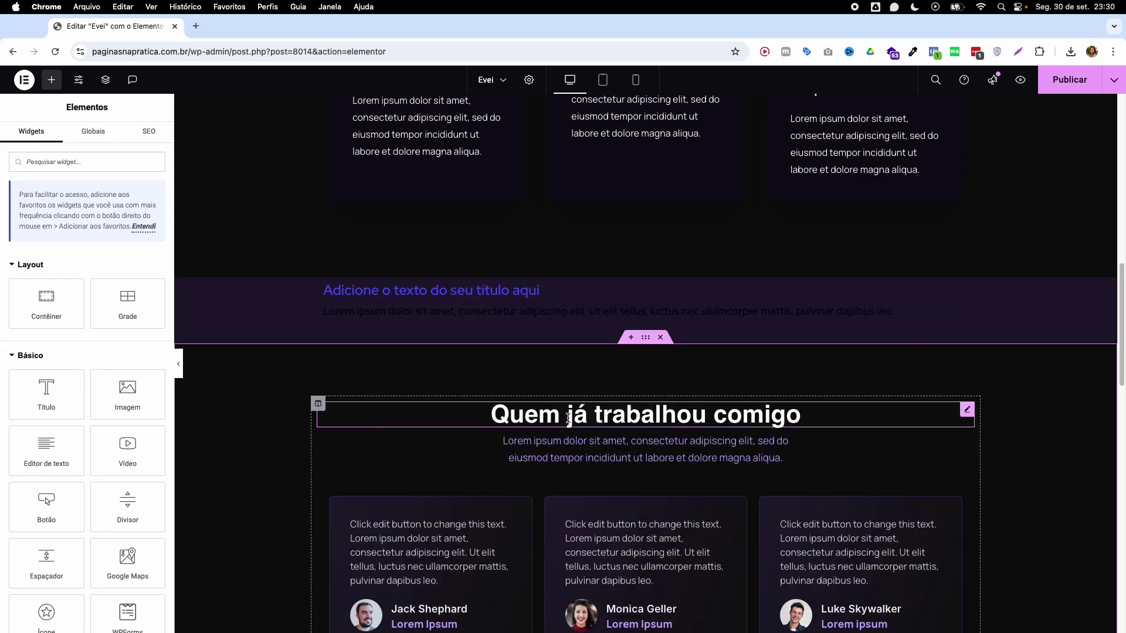
pyautogui.rightClick(456, 291)
pyautogui.click(498, 389)
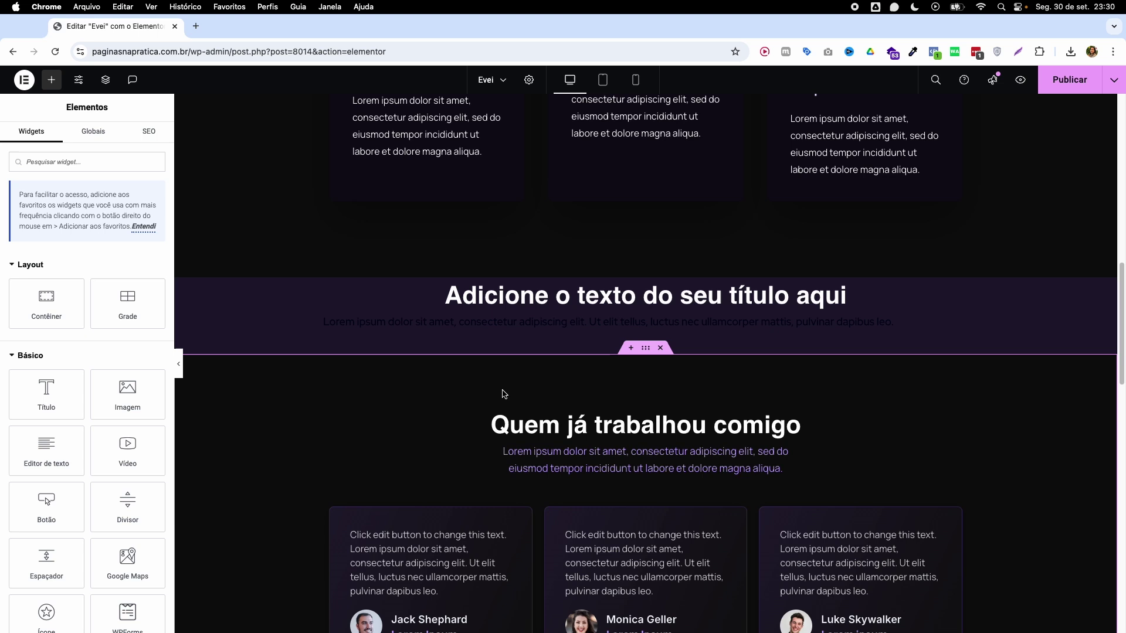
# - Copy the style of the description under "Quem já trabalhou comigo" onto the new section's text
pyautogui.rightClick(585, 447)
pyautogui.click(592, 417)
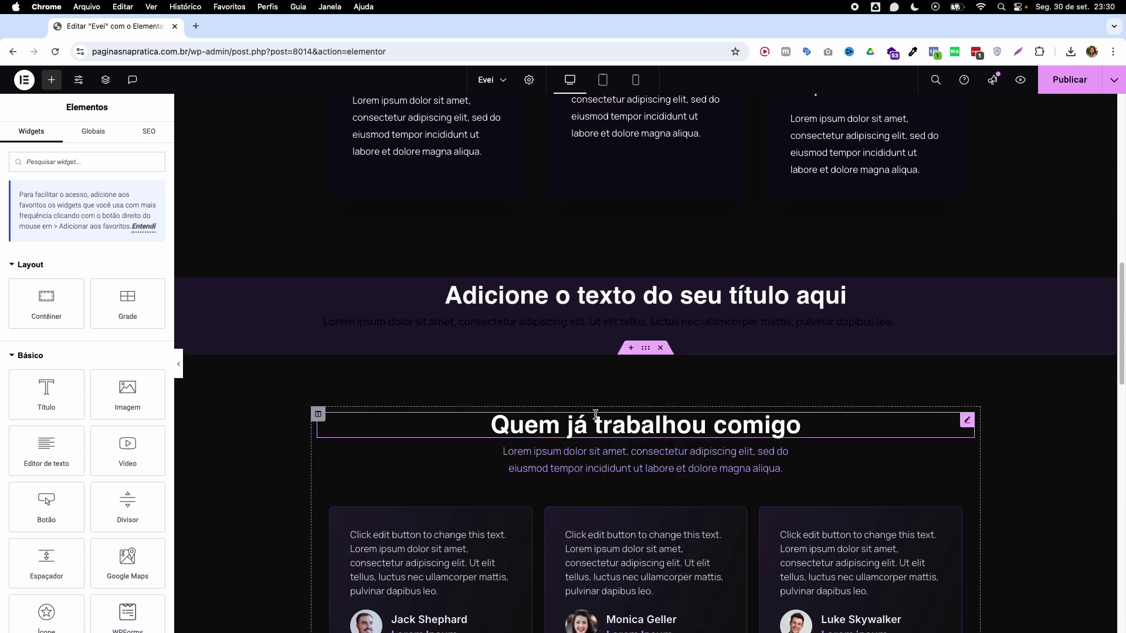
pyautogui.rightClick(539, 326)
pyautogui.click(578, 428)
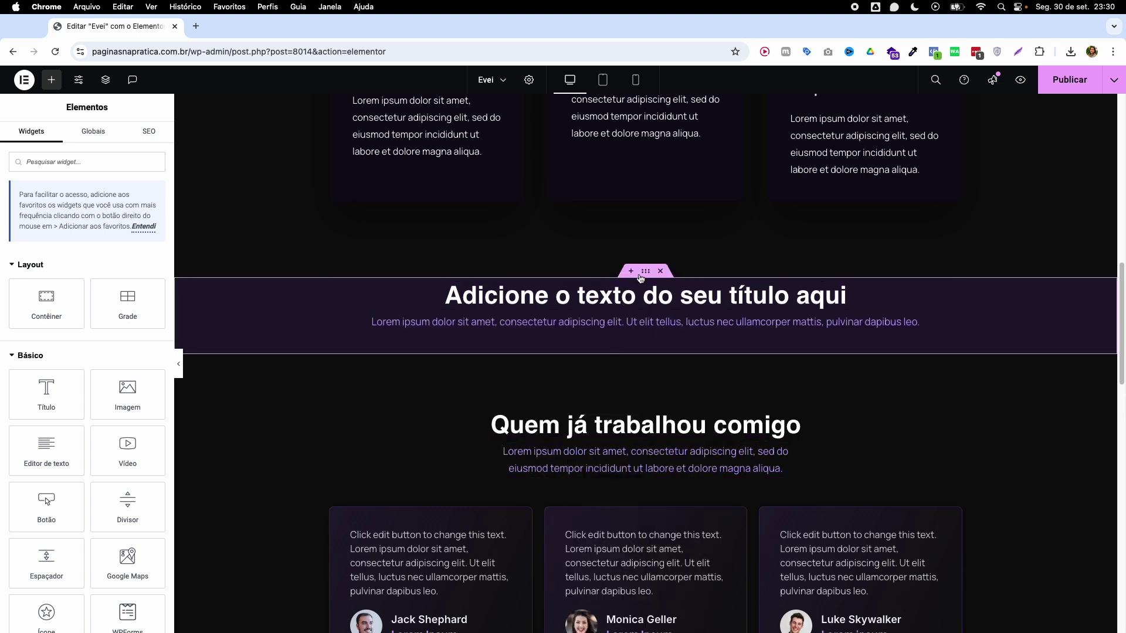
# - Set the new section container's padding to 60 px at the top and bottom and 0 px on both sides
pyautogui.click(647, 275)
pyautogui.click(142, 139)
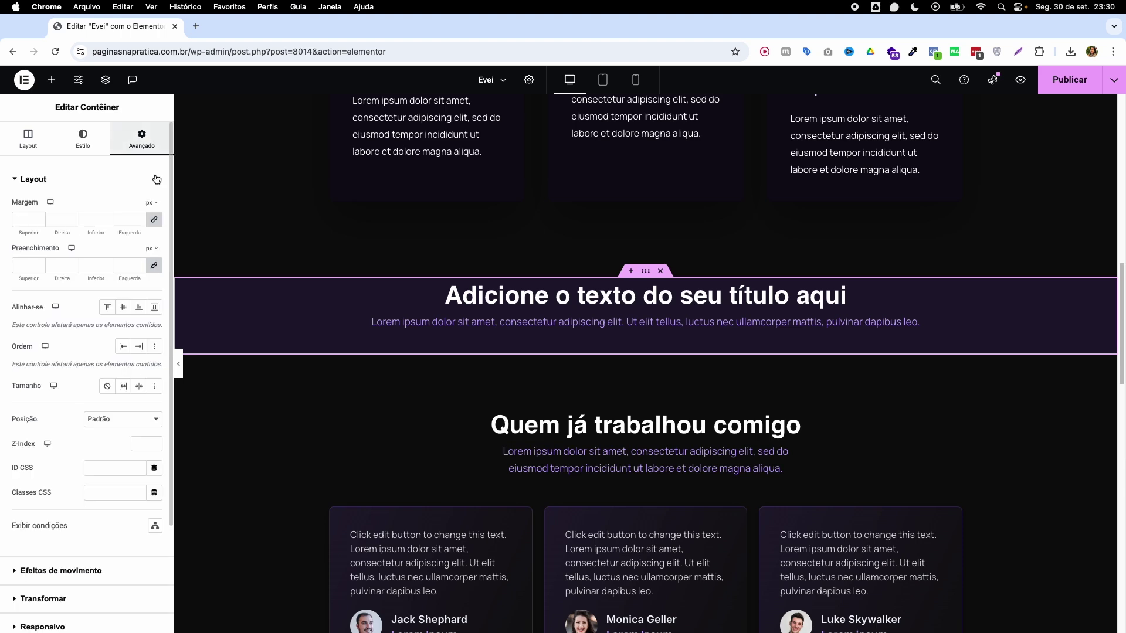
pyautogui.click(24, 266)
pyautogui.write('0')
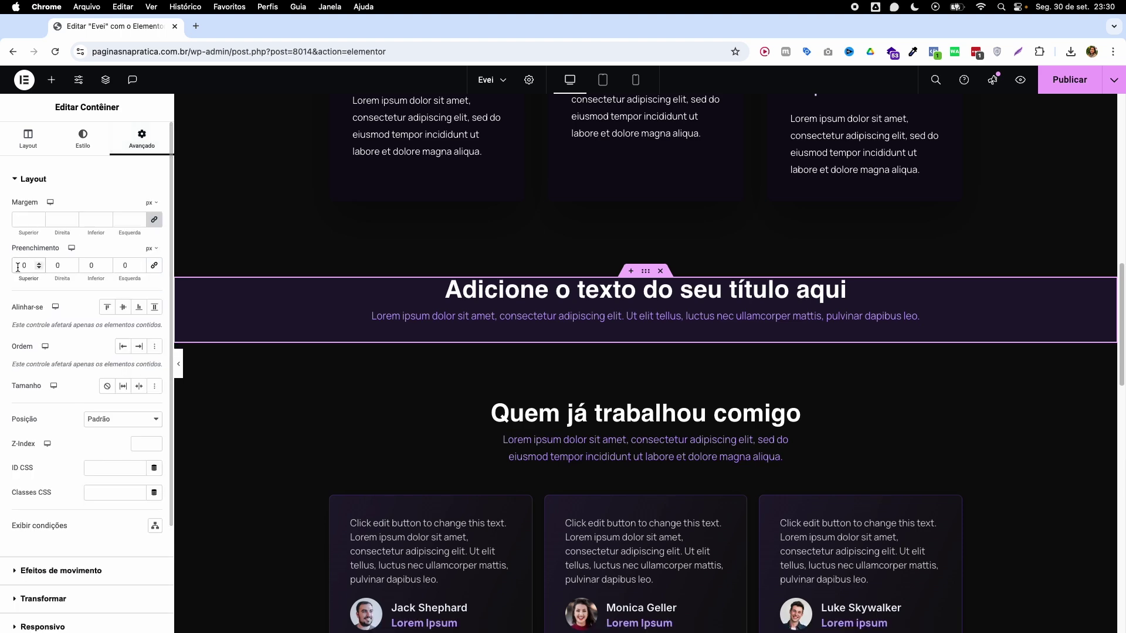
pyautogui.click(18, 266)
pyautogui.write('6')
pyautogui.click(89, 265)
pyautogui.write('6')
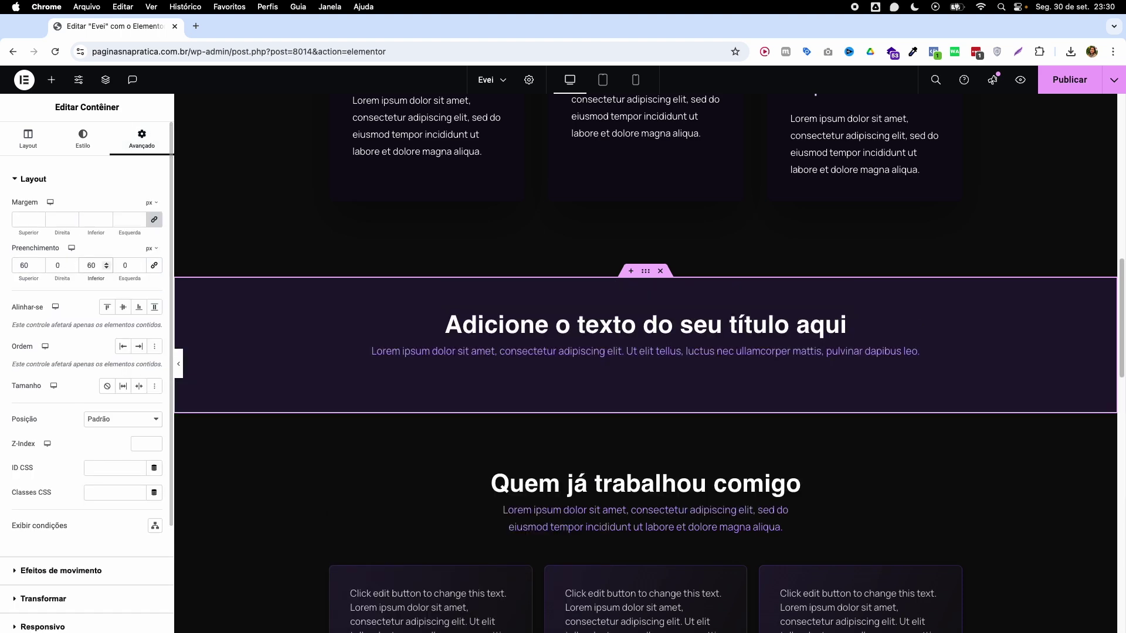
pyautogui.scroll(8, 575, 510)
pyautogui.scroll(-5, 644, 328)
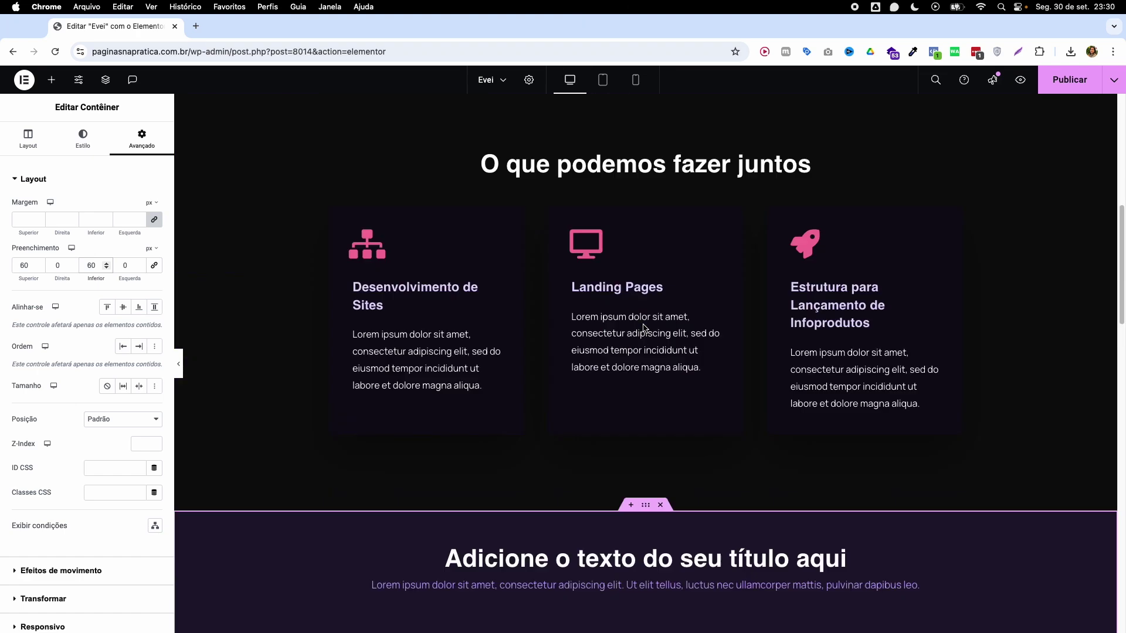
pyautogui.scroll(-10, 644, 328)
pyautogui.scroll(4, 591, 350)
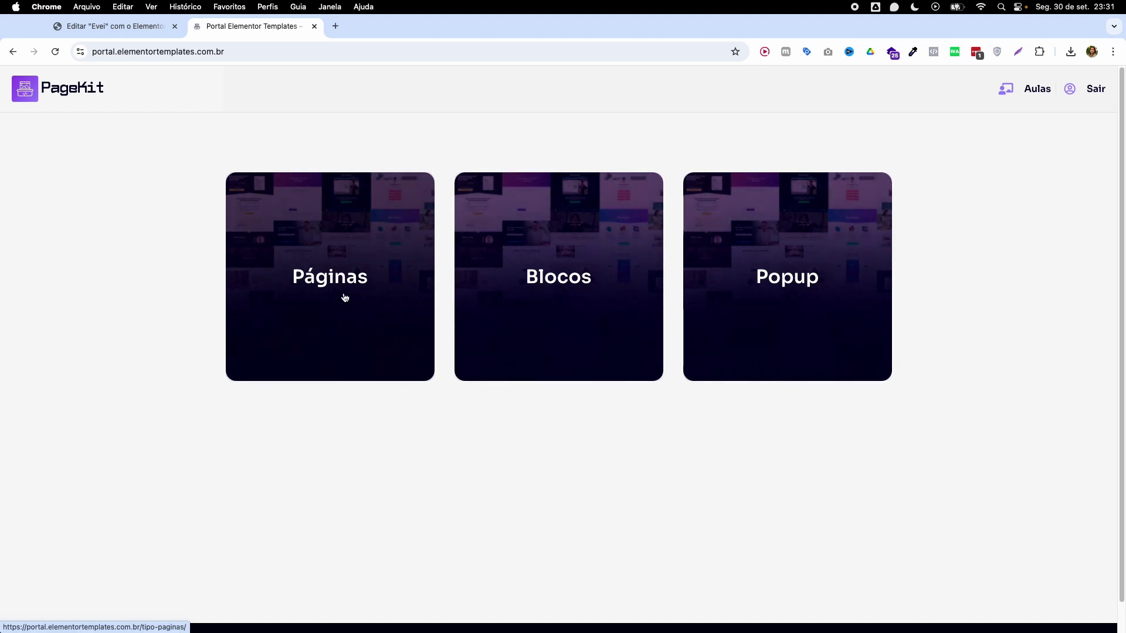
# - Browse the PageKit portal's page templates and blocks, filtering the blocks by FAQ and by Aulas, Módulos, Bônus
pyautogui.click(433, 282)
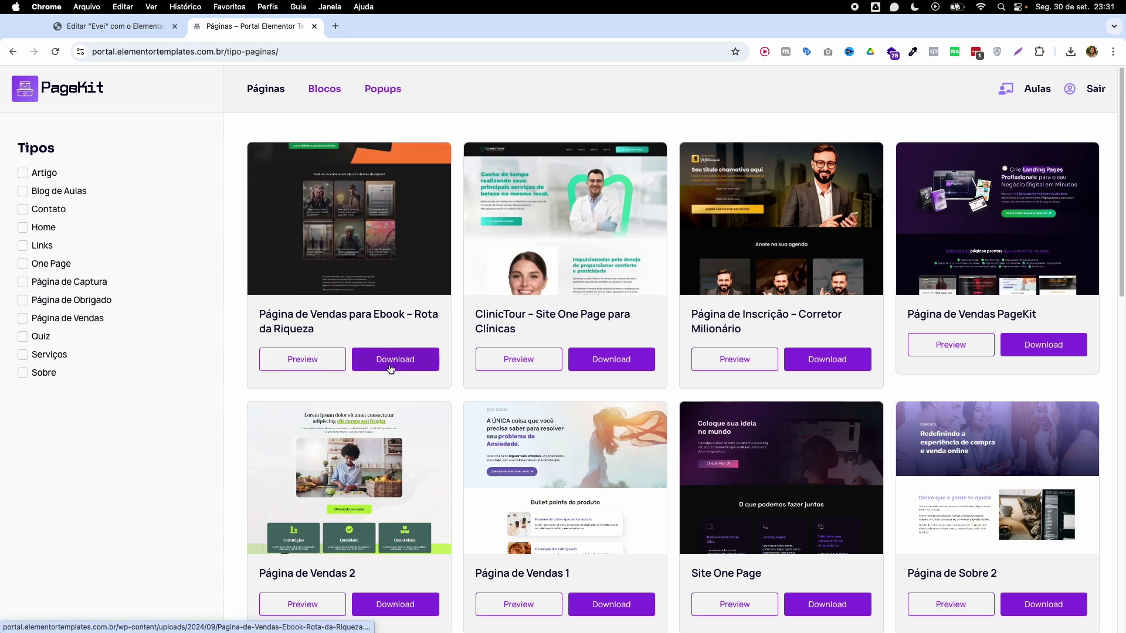
pyautogui.click(327, 95)
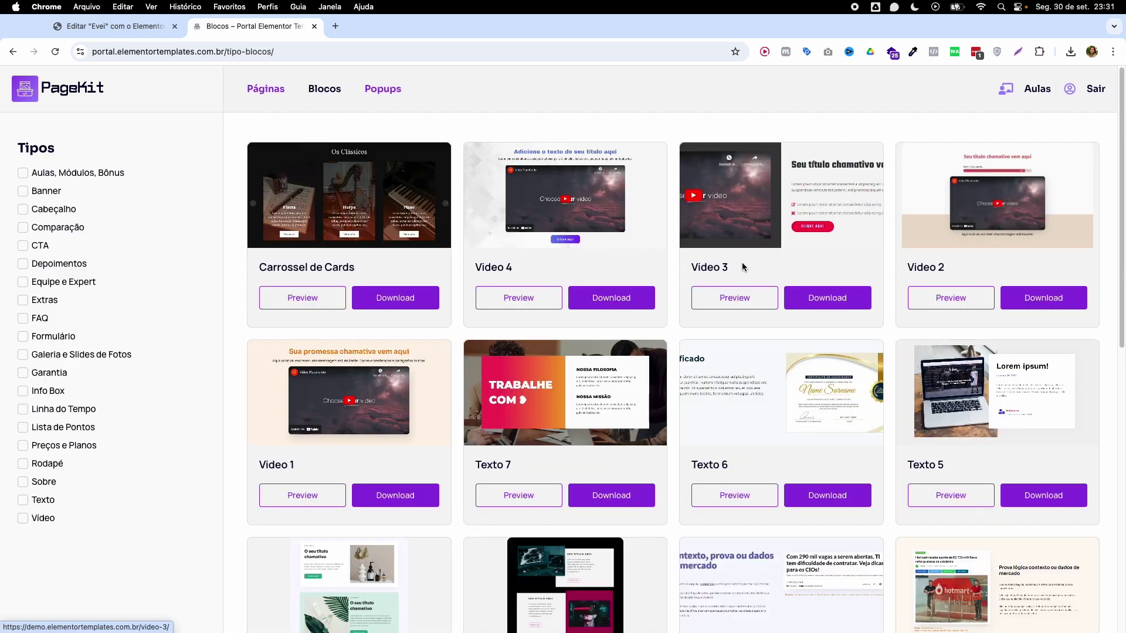
pyautogui.scroll(-4, 615, 457)
pyautogui.scroll(4, 492, 461)
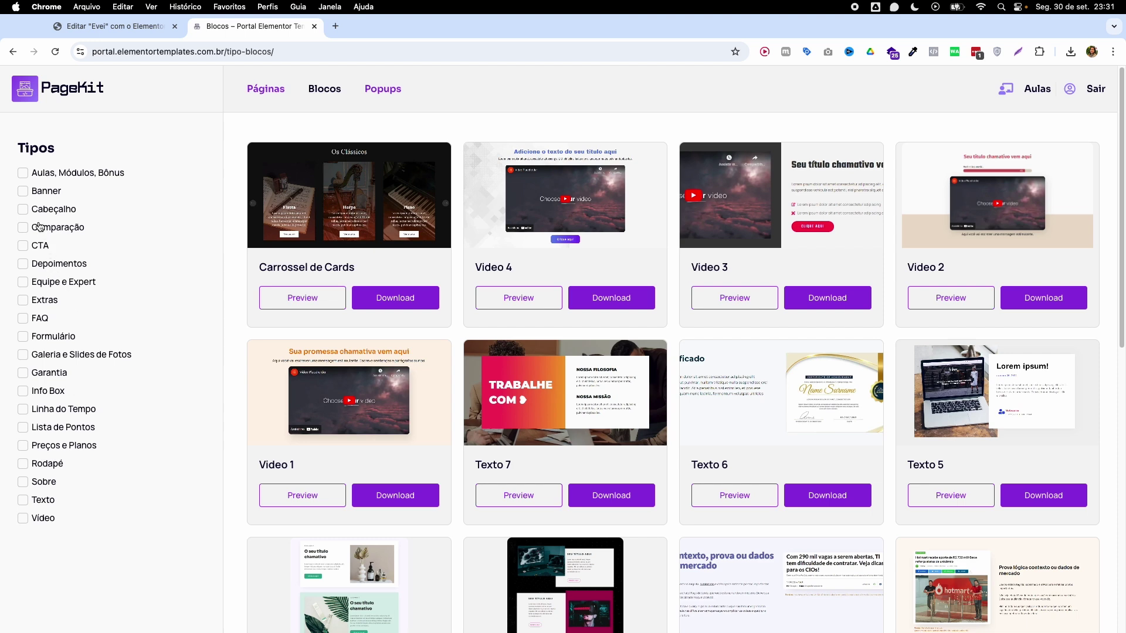
pyautogui.click(23, 318)
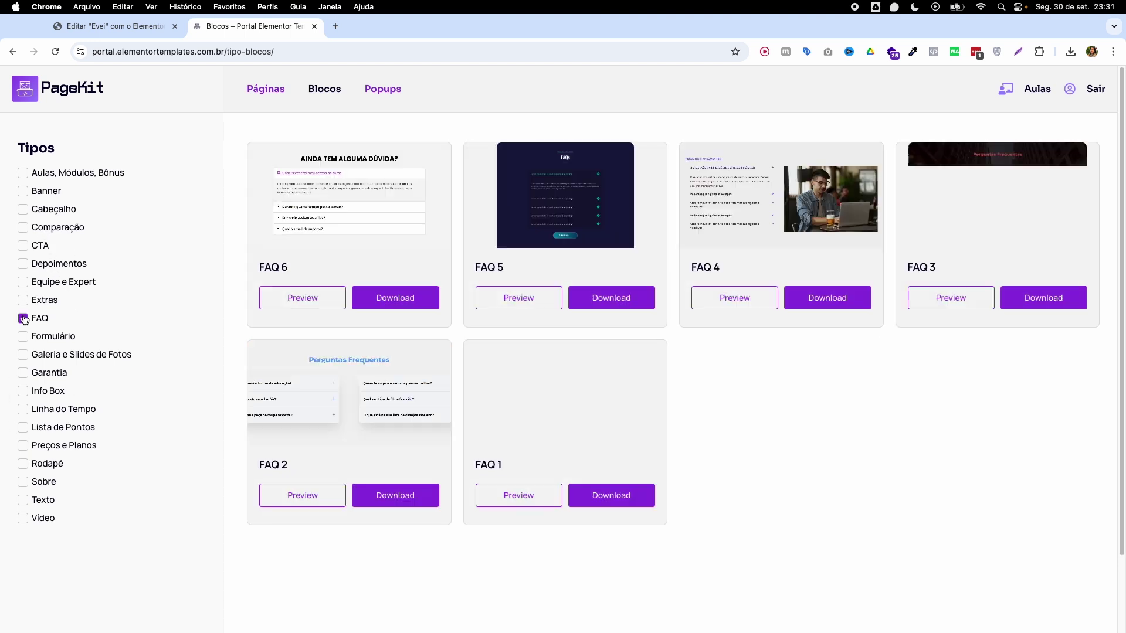
pyautogui.click(22, 173)
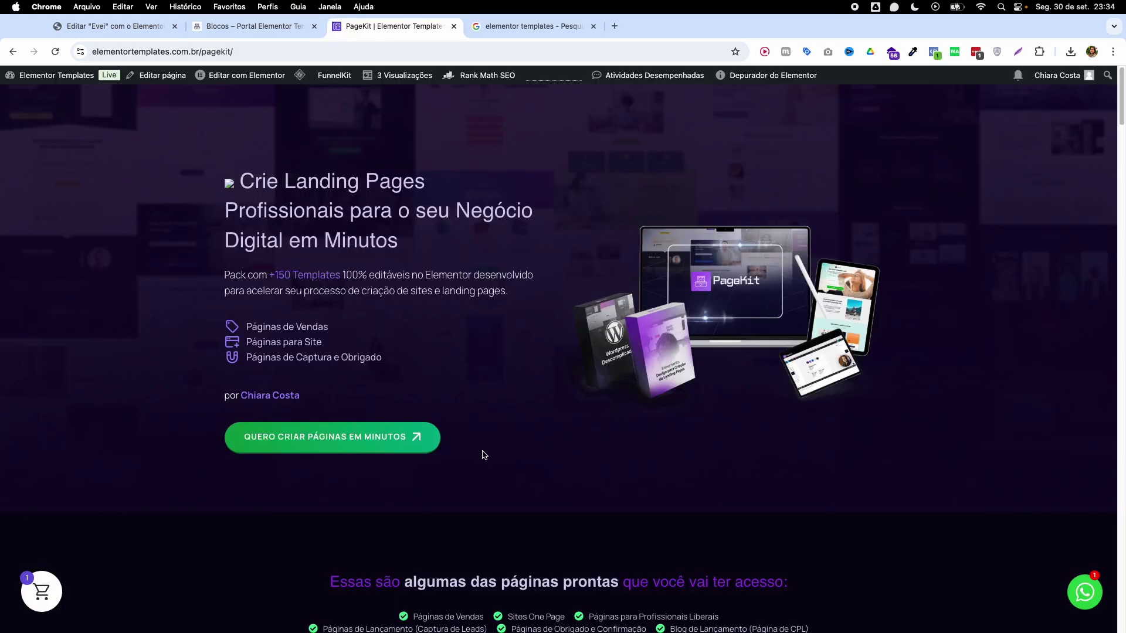
# - Look through the PageKit sales page, from the template previews to the offer contents and guarantee
pyautogui.scroll(-10, 485, 455)
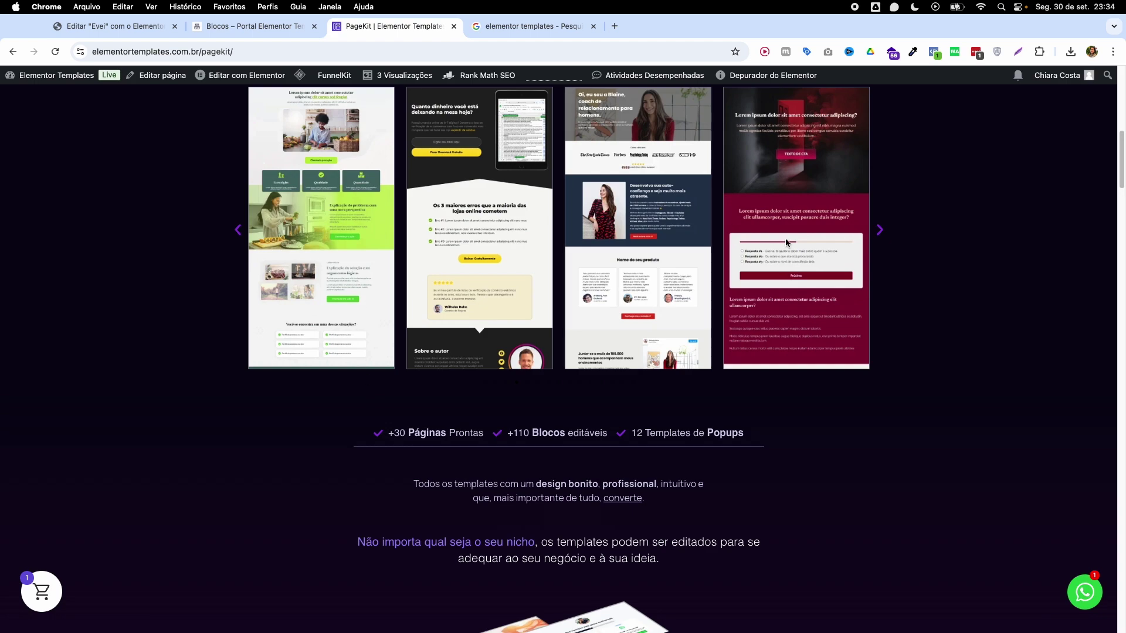
pyautogui.scroll(-10, 452, 449)
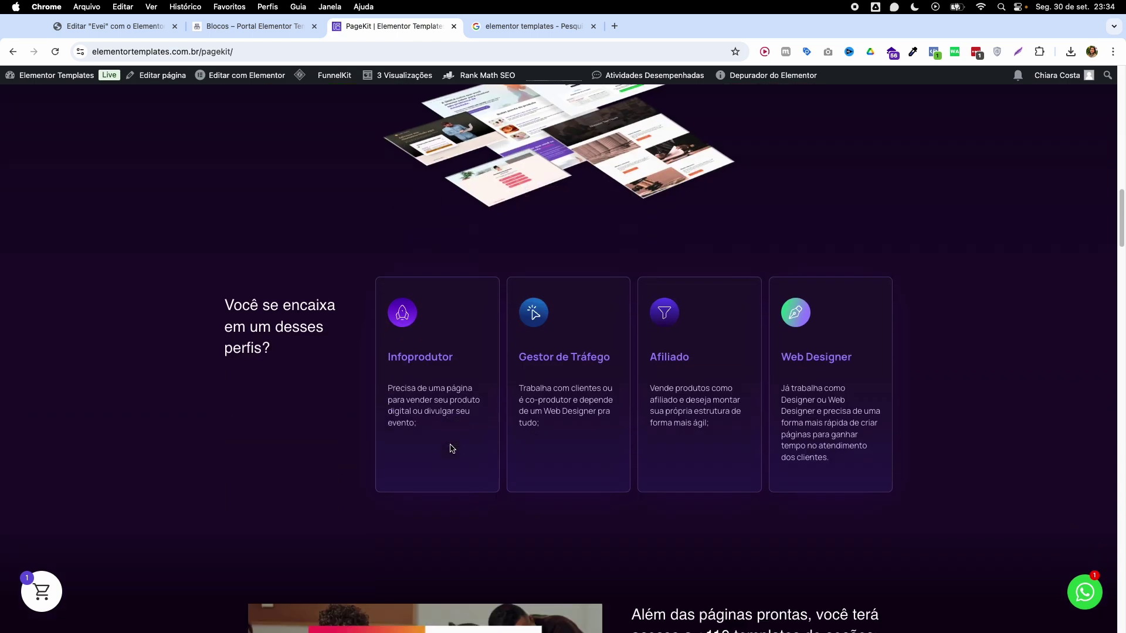
pyautogui.scroll(-15, 451, 449)
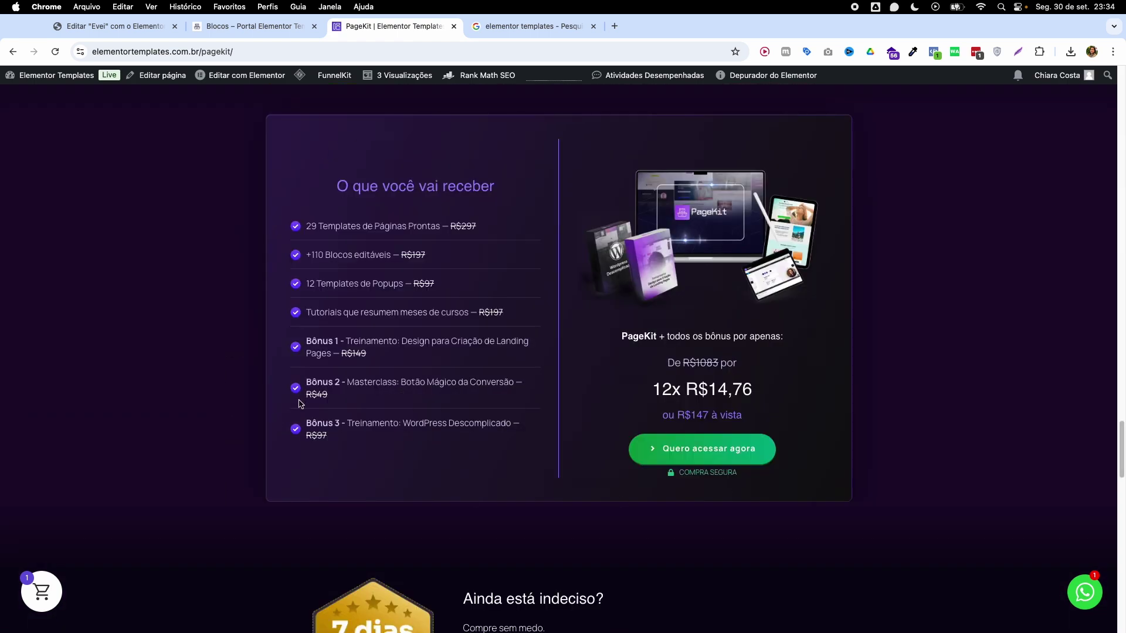
pyautogui.scroll(-3, 300, 411)
pyautogui.scroll(1, 302, 422)
pyautogui.scroll(-3, 302, 423)
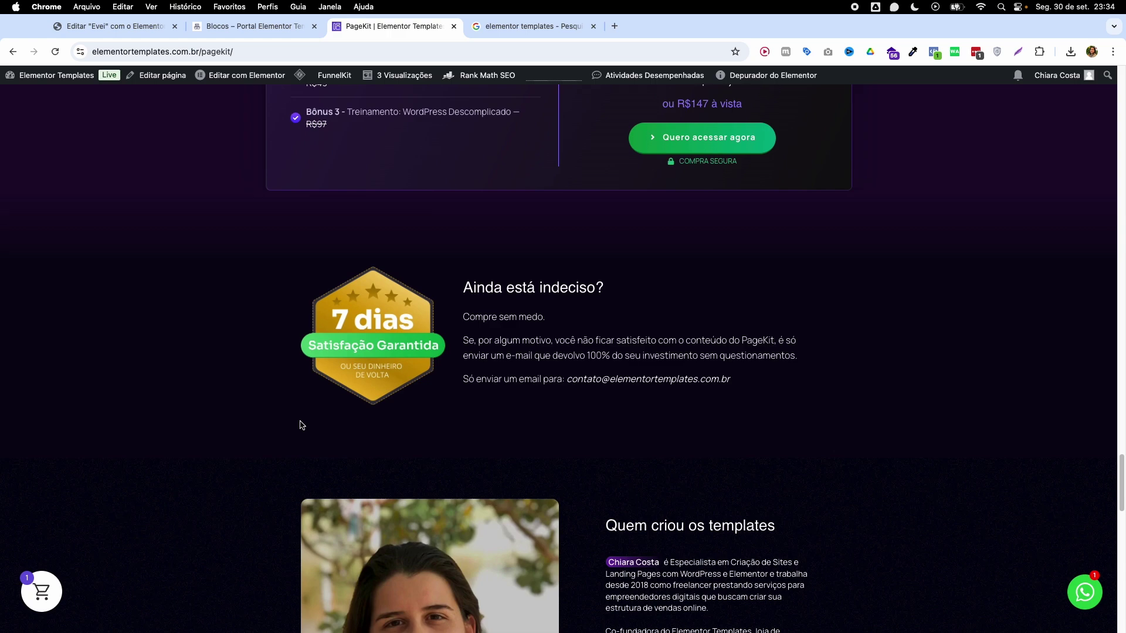
pyautogui.scroll(3, 301, 424)
# - Back in the Elementor editor, add a container below the new section's text and rename it "Container Externo"
pyautogui.press('super+1')
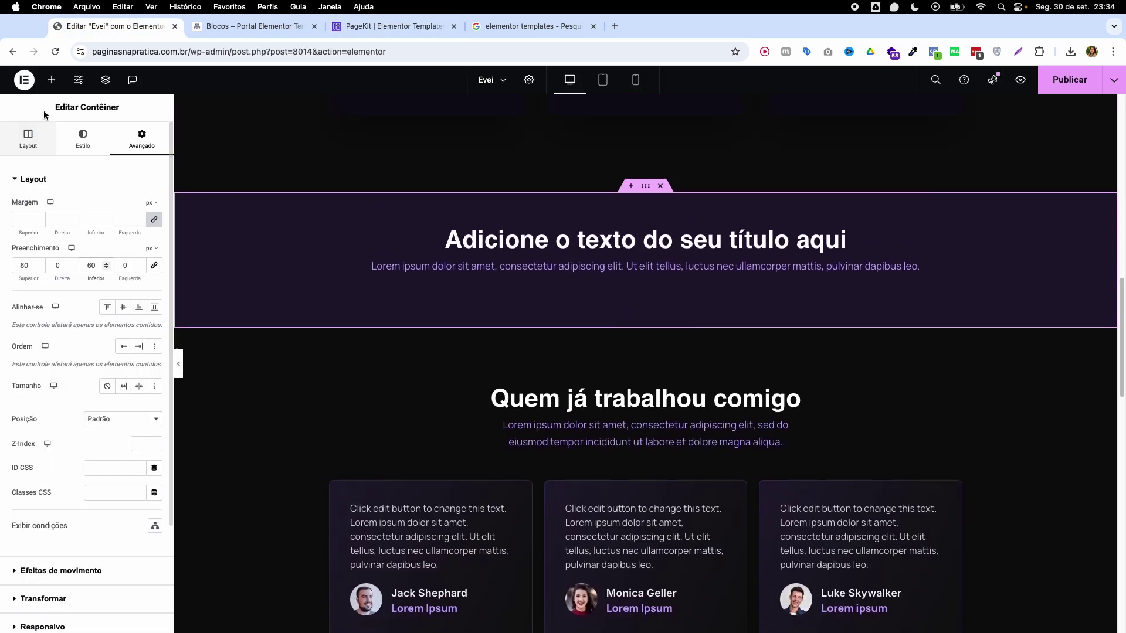
pyautogui.click(52, 80)
pyautogui.moveTo(51, 298); pyautogui.dragTo(575, 277)
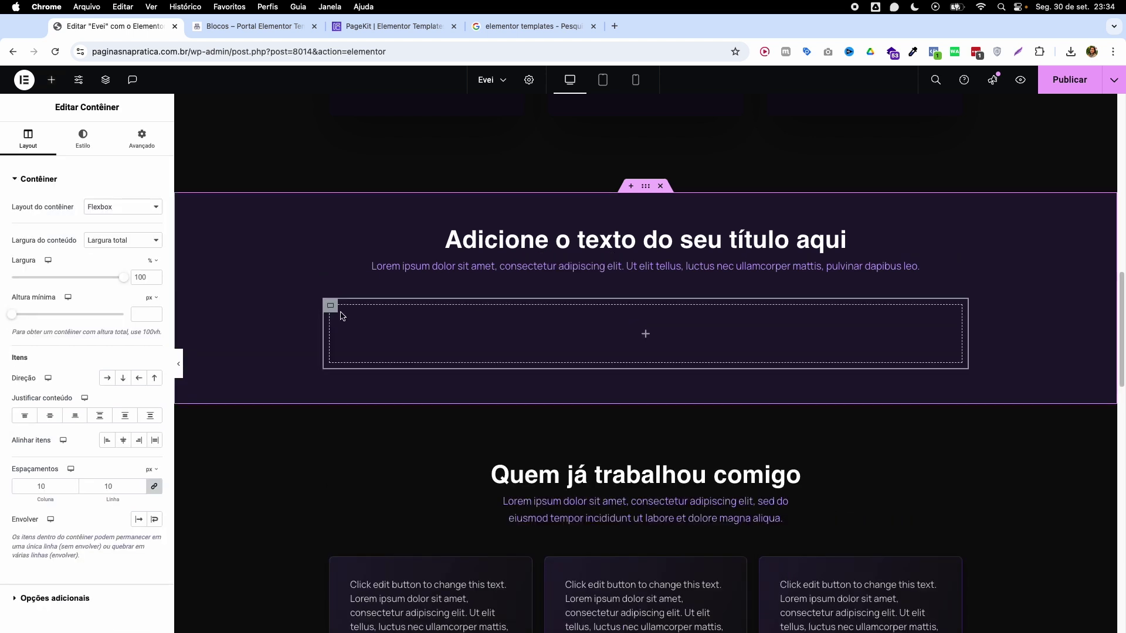
pyautogui.click(107, 81)
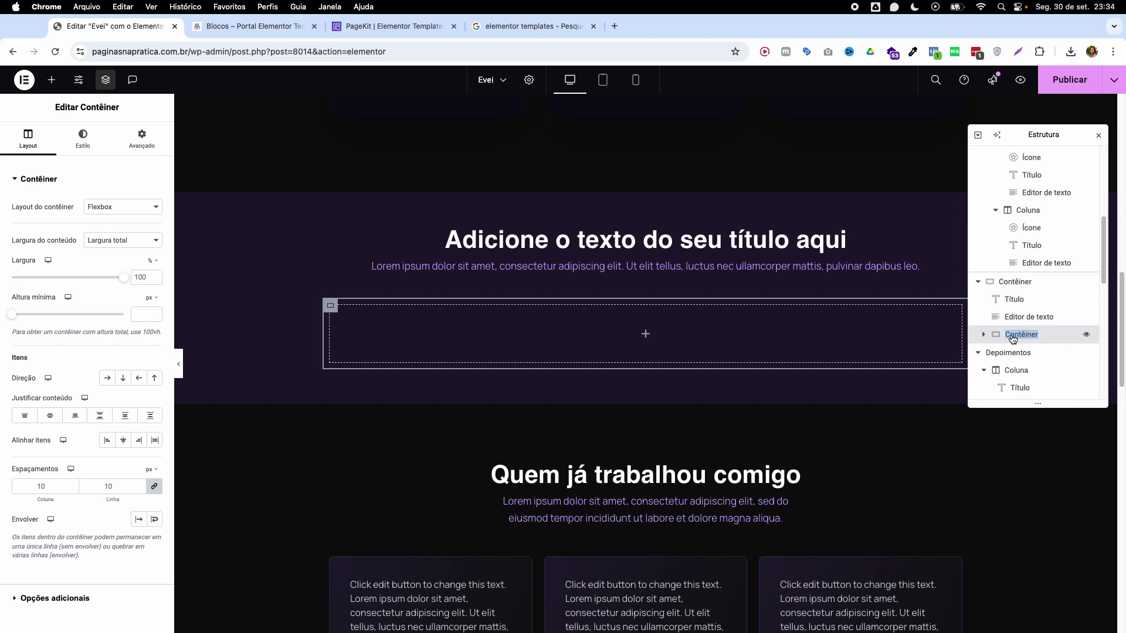
pyautogui.write('Externo')
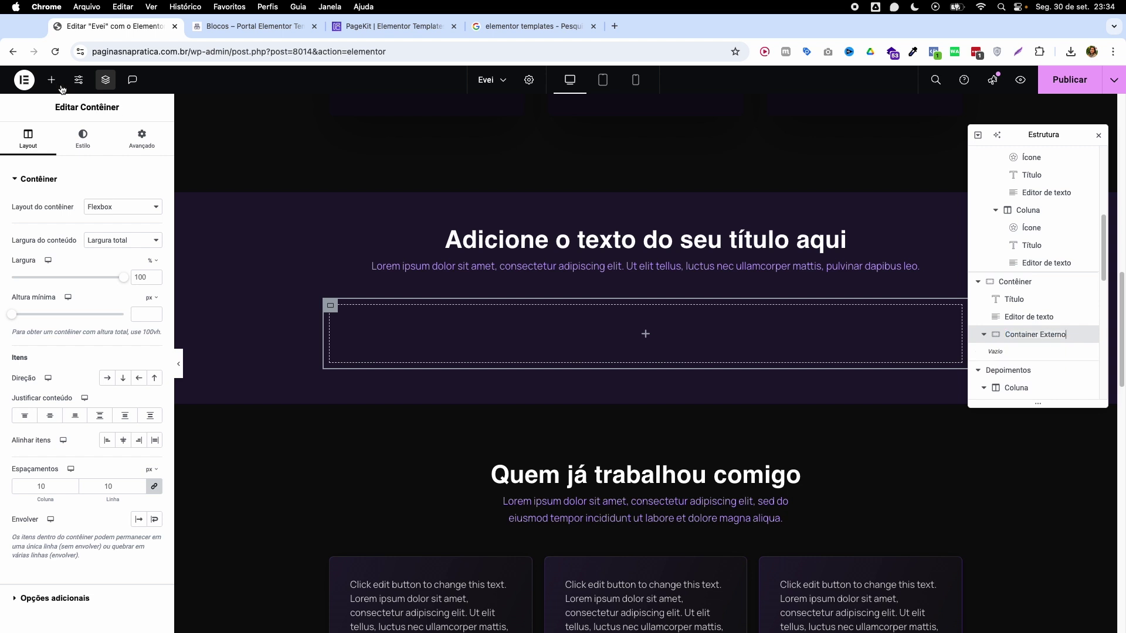
# - Add a container inside Container Externo and rename it "Container Interno"
pyautogui.click(60, 85)
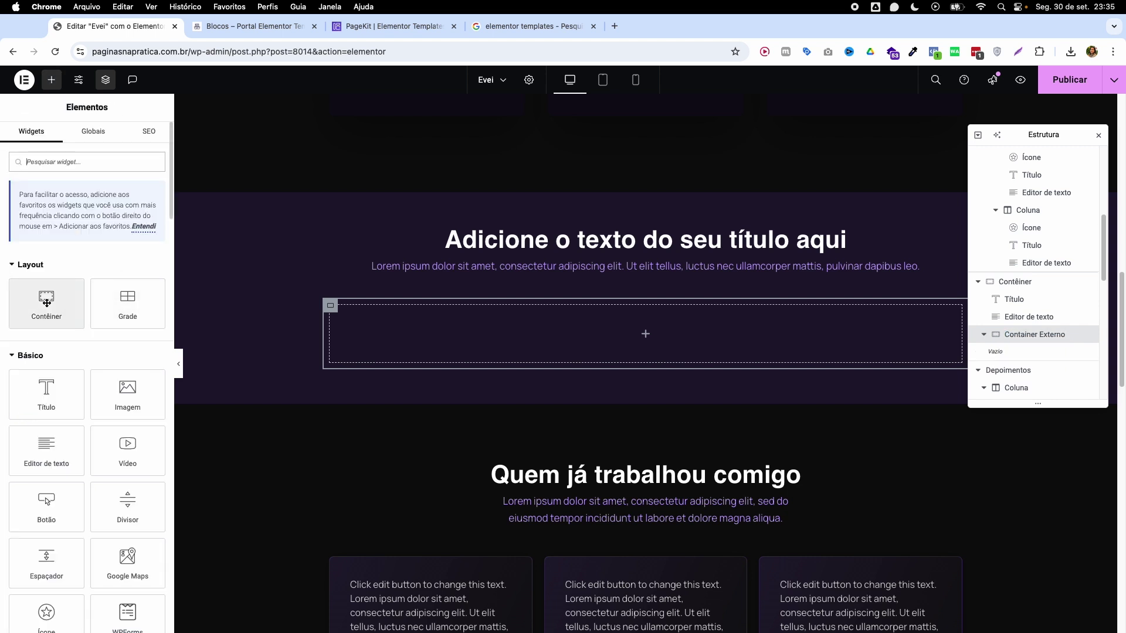
pyautogui.moveTo(46, 304); pyautogui.dragTo(422, 322)
pyautogui.doubleClick(1025, 352)
pyautogui.write('Container Interno')
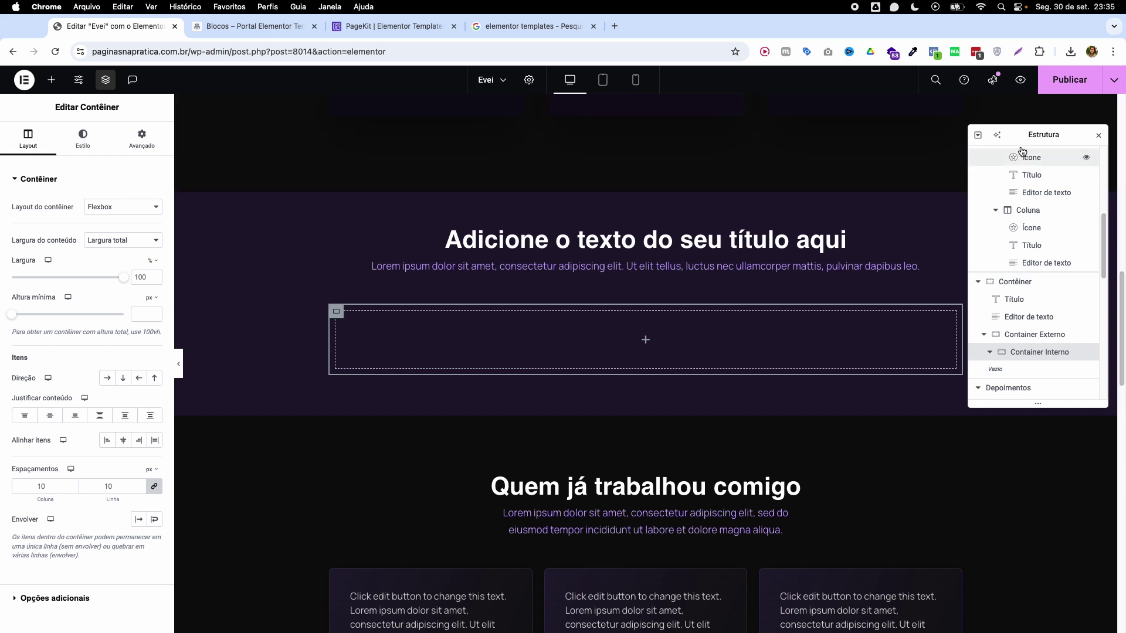
# - Dock the page structure beside the canvas and collapse all its sections, expanding only the new Contêiner section
pyautogui.moveTo(1026, 134); pyautogui.dragTo(1122, 135)
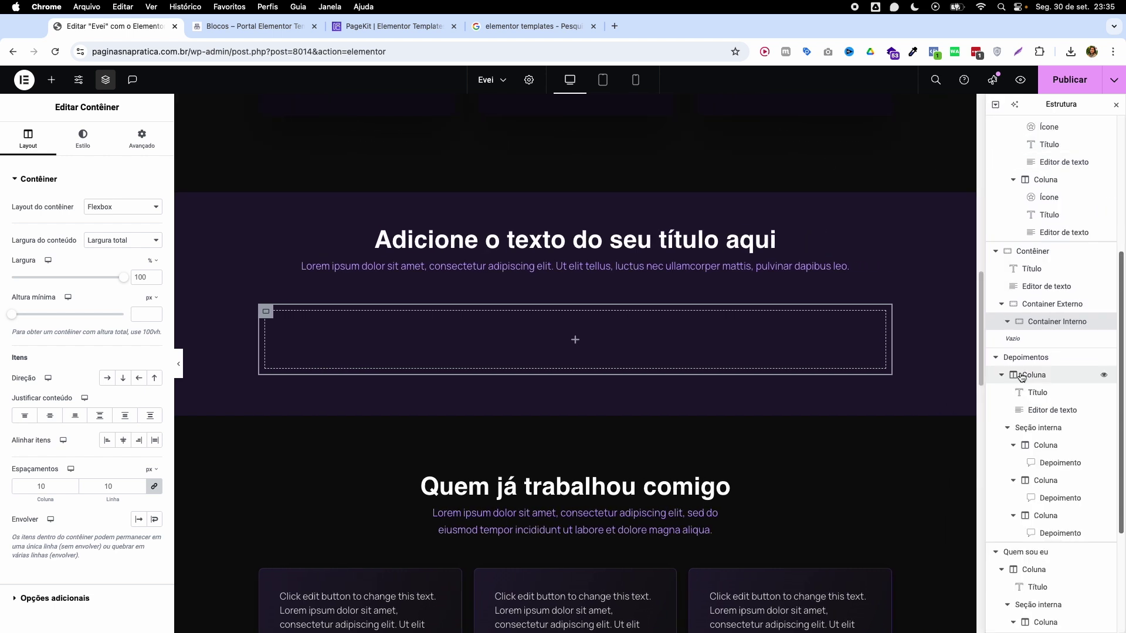
pyautogui.click(996, 104)
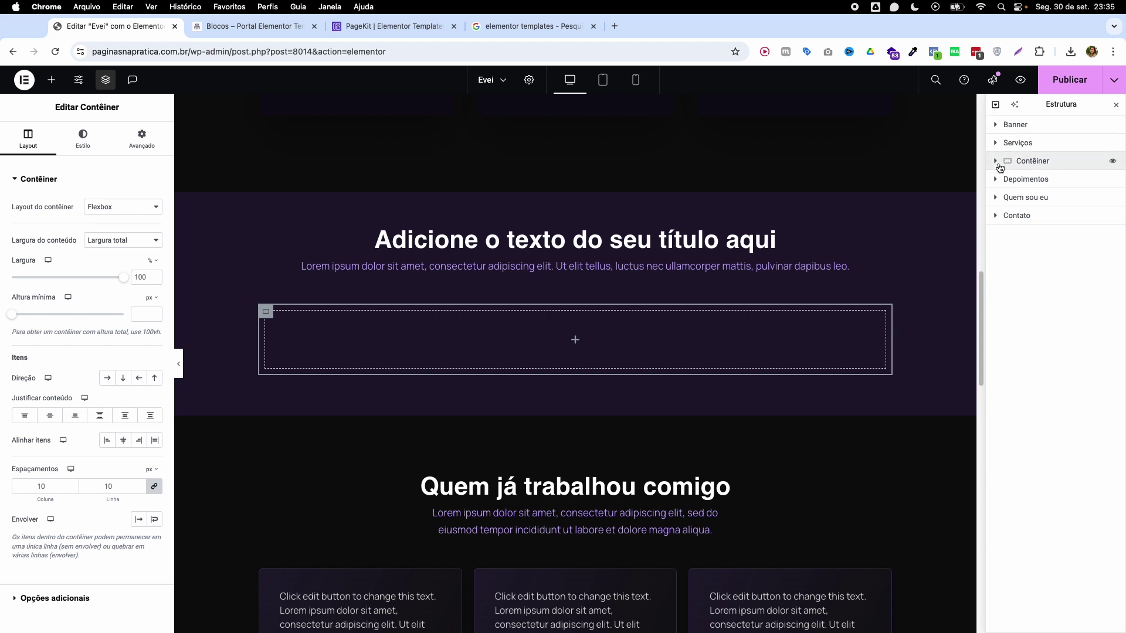
pyautogui.click(995, 161)
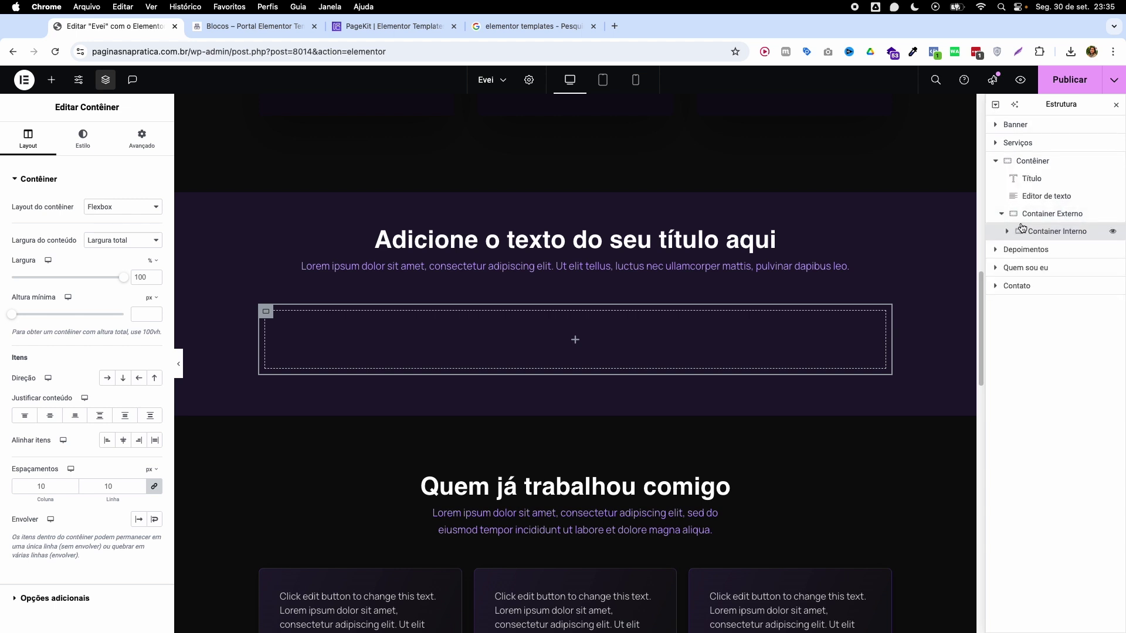
# - Set the width of Container Externo to 300 px
pyautogui.click(1038, 215)
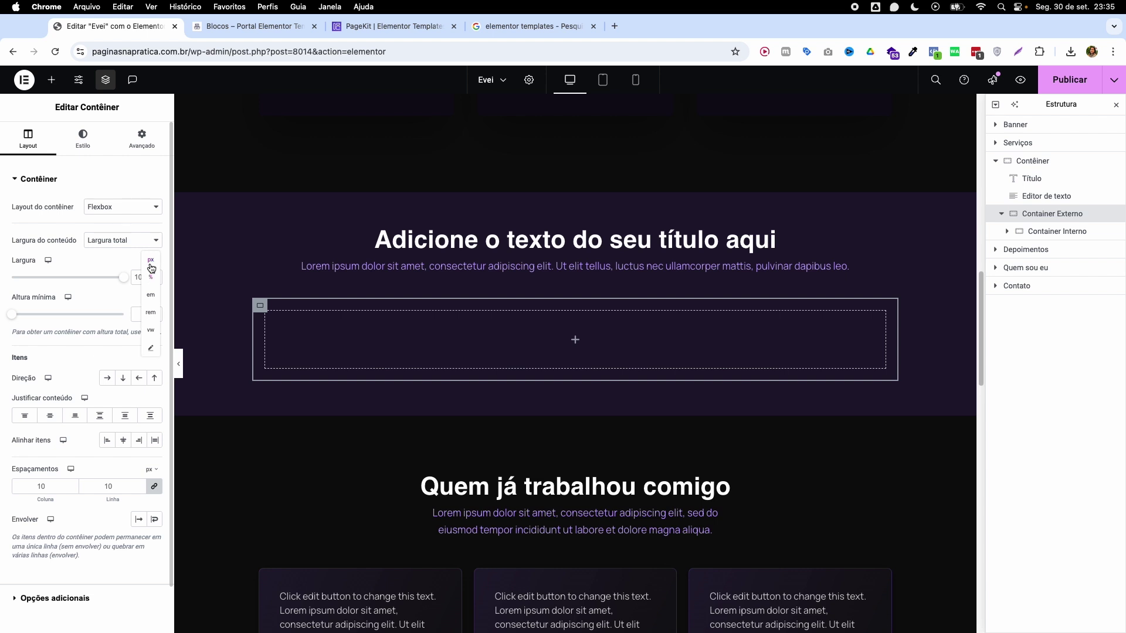
pyautogui.click(151, 262)
pyautogui.doubleClick(144, 277)
pyautogui.write('300')
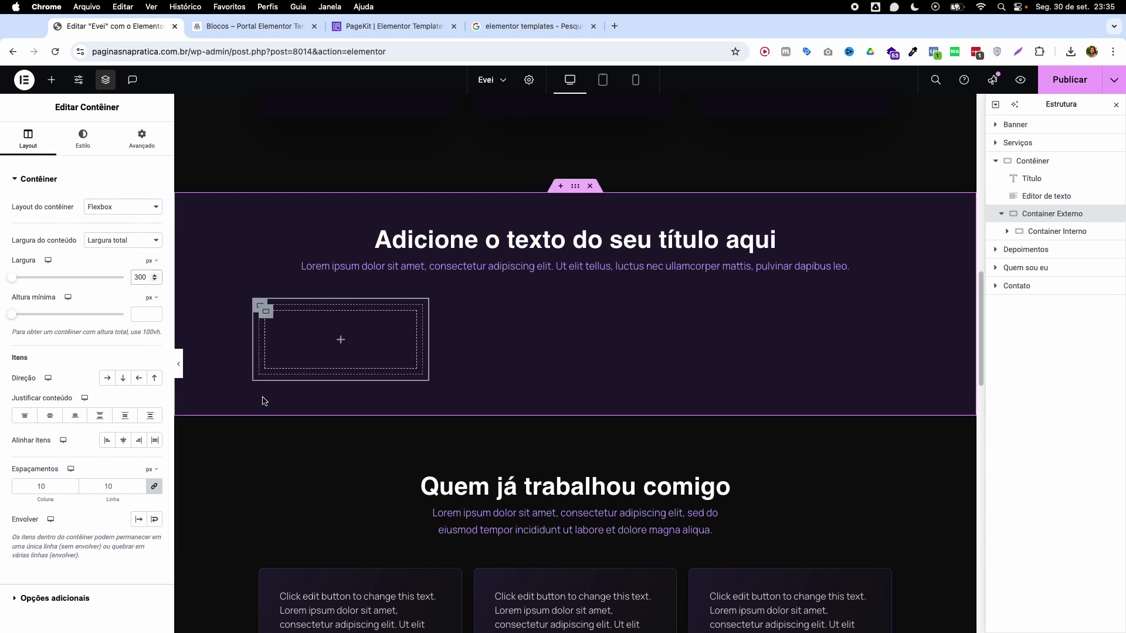
# - Add a title and a text editor inside Container Interno, and colour the text editor's text white
pyautogui.click(52, 79)
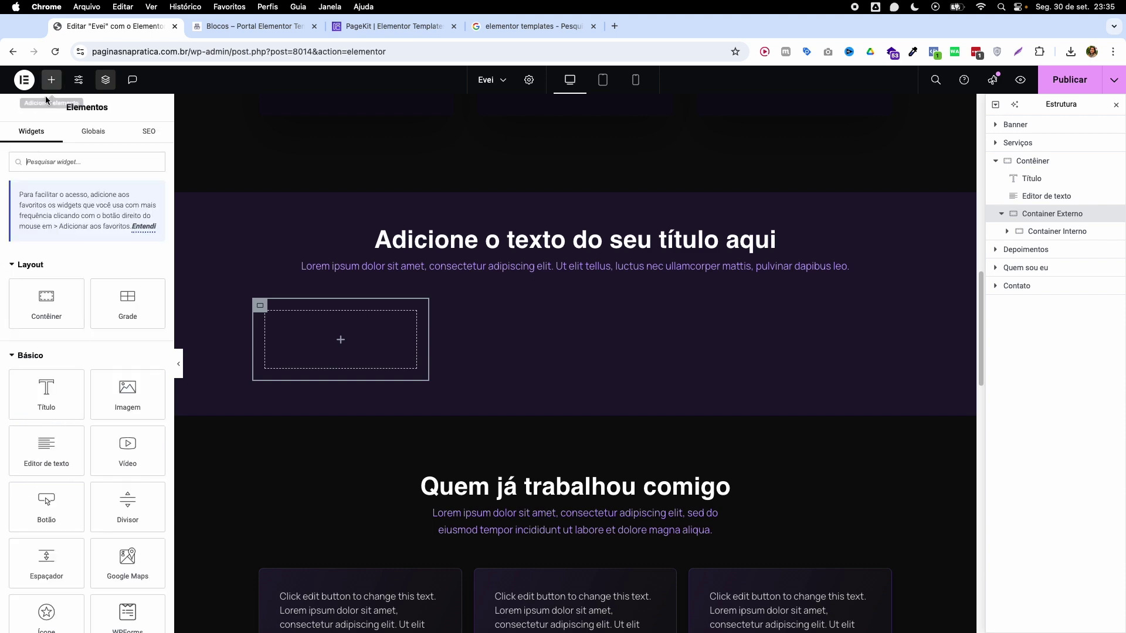
pyautogui.moveTo(44, 387); pyautogui.dragTo(344, 336)
pyautogui.click(52, 80)
pyautogui.moveTo(48, 447); pyautogui.dragTo(317, 332)
pyautogui.click(86, 140)
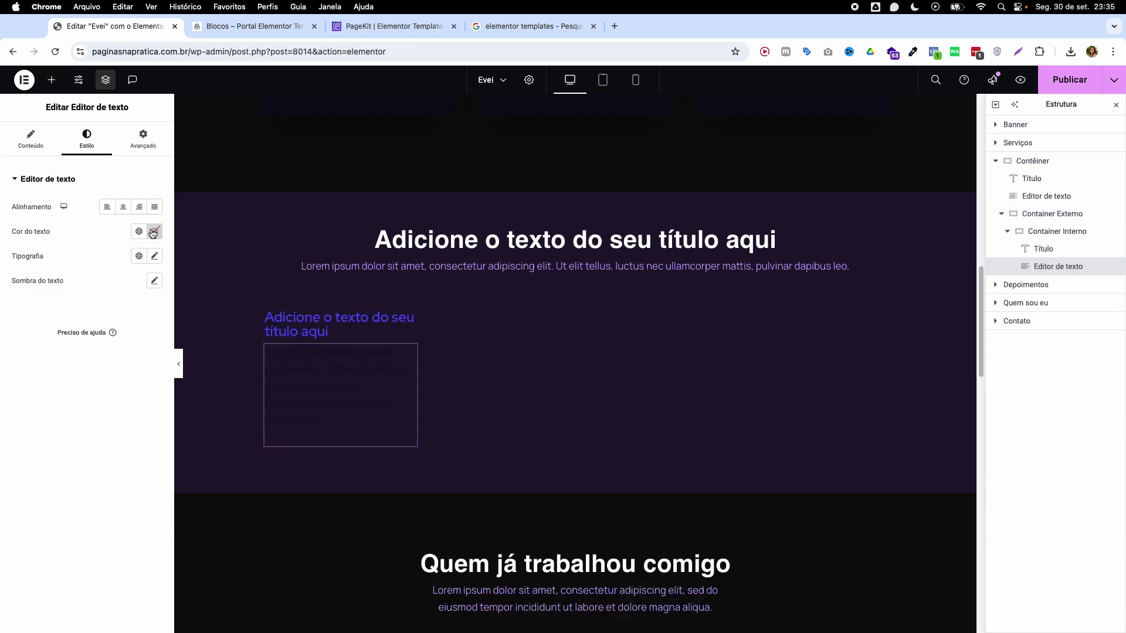
pyautogui.click(154, 231)
# - Colour the title in Container Interno light pink, based on the pink of the first services icon
pyautogui.click(293, 319)
pyautogui.click(154, 231)
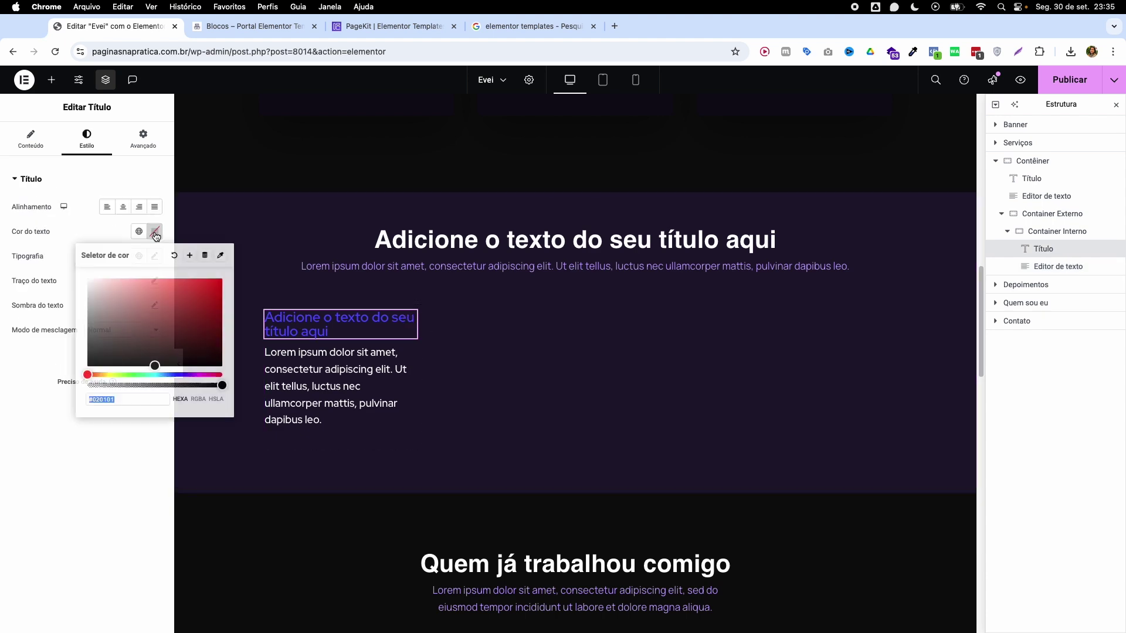
pyautogui.moveTo(126, 299); pyautogui.dragTo(105, 284)
pyautogui.scroll(5, 266, 342)
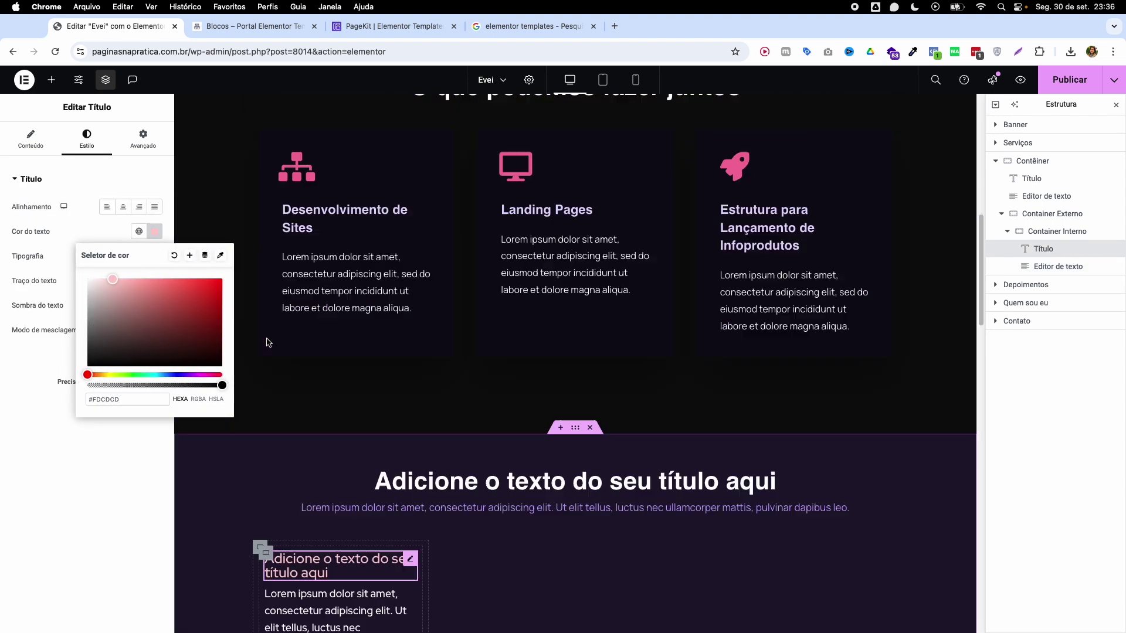
pyautogui.click(297, 181)
pyautogui.click(155, 254)
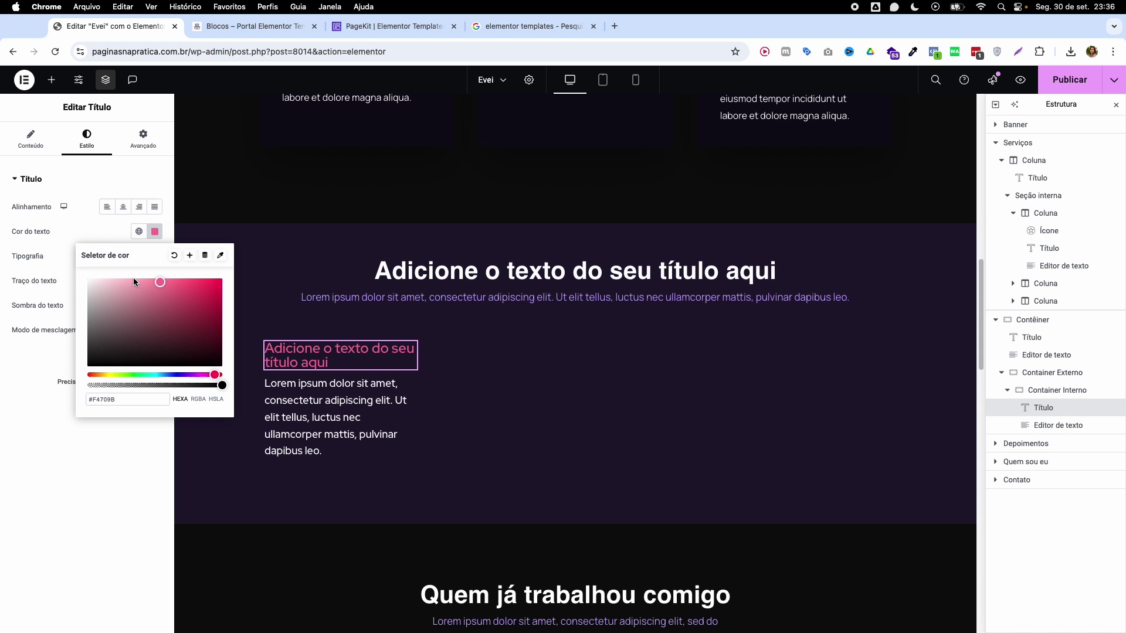
pyautogui.click(135, 284)
# - Set the title in Container Interno to a size of 28 px and a weight of 700 (Negrito)
pyautogui.click(155, 256)
pyautogui.click(133, 348)
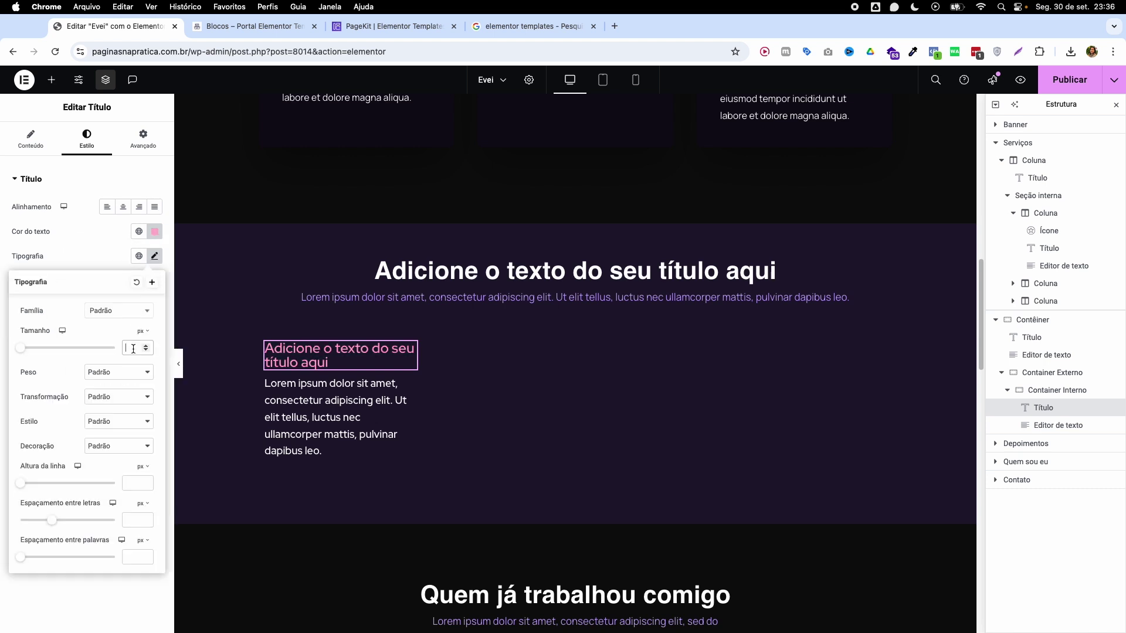
pyautogui.write('28')
pyautogui.click(118, 371)
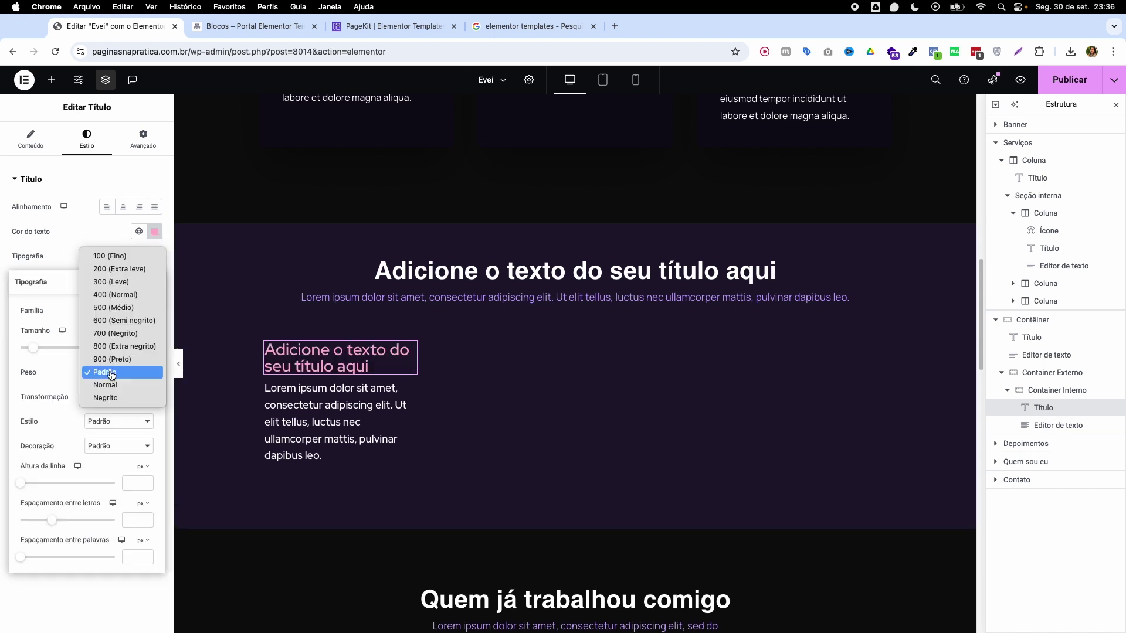
pyautogui.click(121, 334)
# - Set the text editor in Container Interno to a 17 px font size and a 24 px line height
pyautogui.click(371, 420)
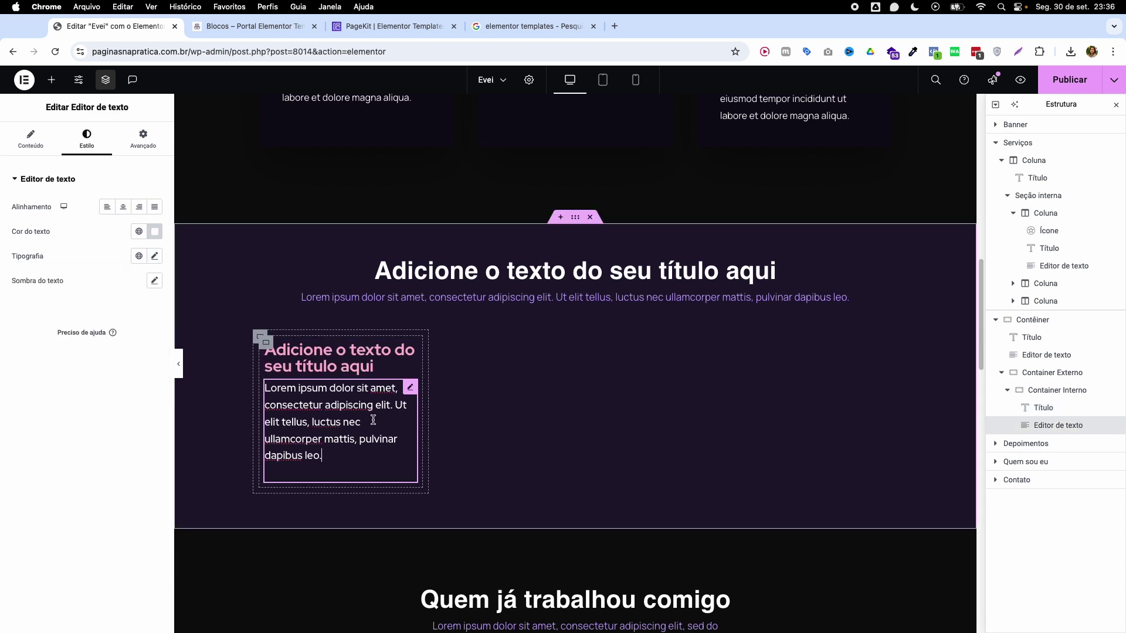
pyautogui.click(154, 256)
pyautogui.click(130, 348)
pyautogui.write('1')
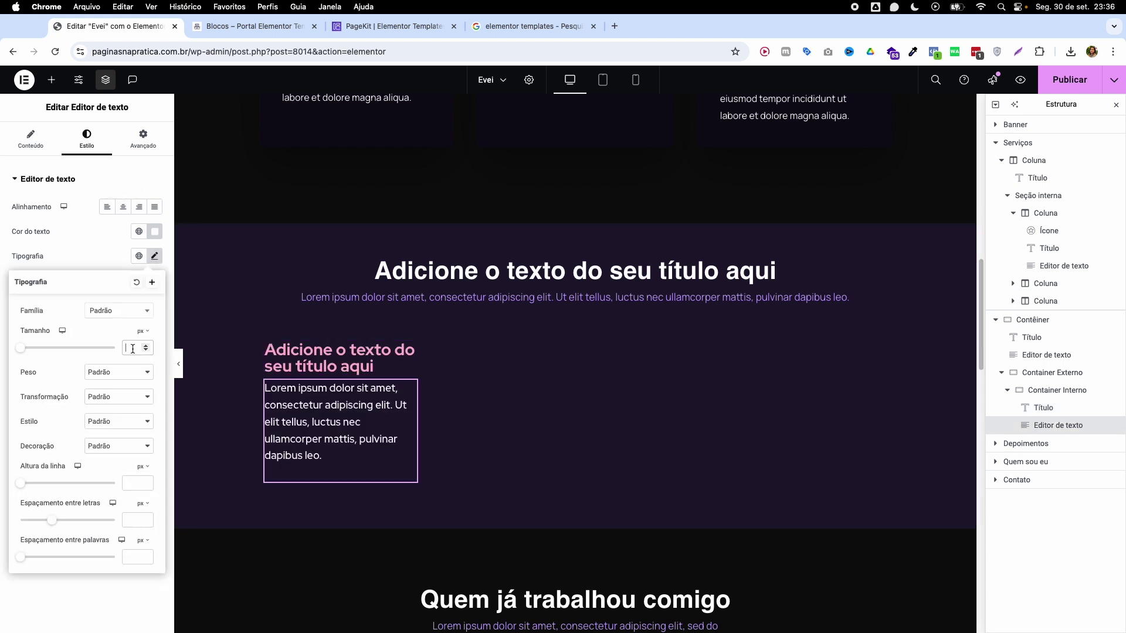
pyautogui.write('7')
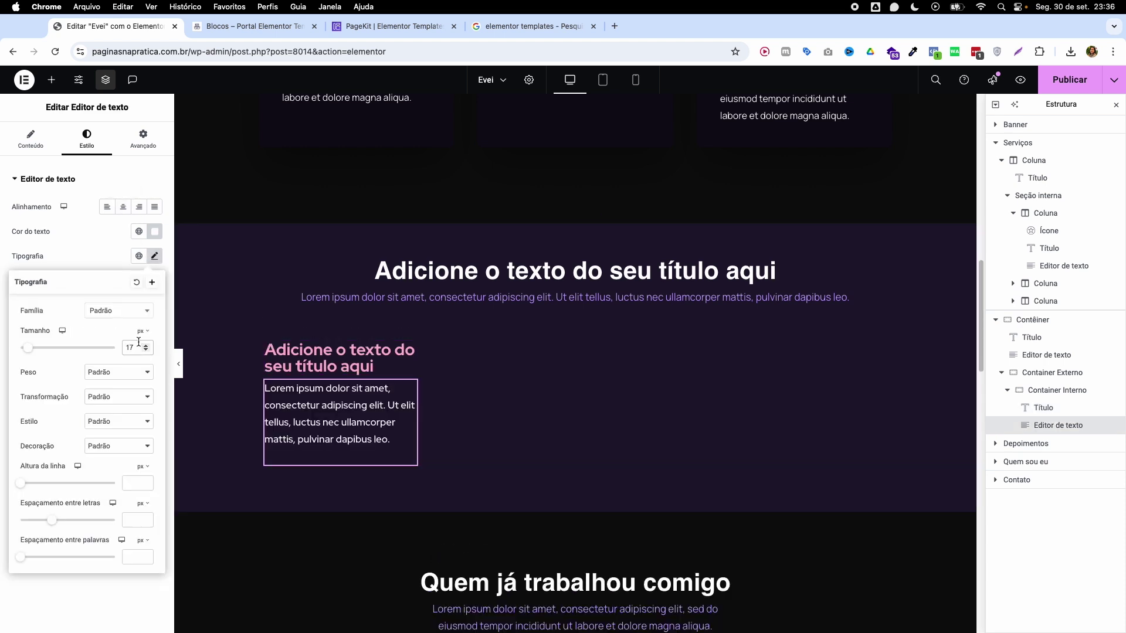
pyautogui.click(135, 477)
pyautogui.write('24')
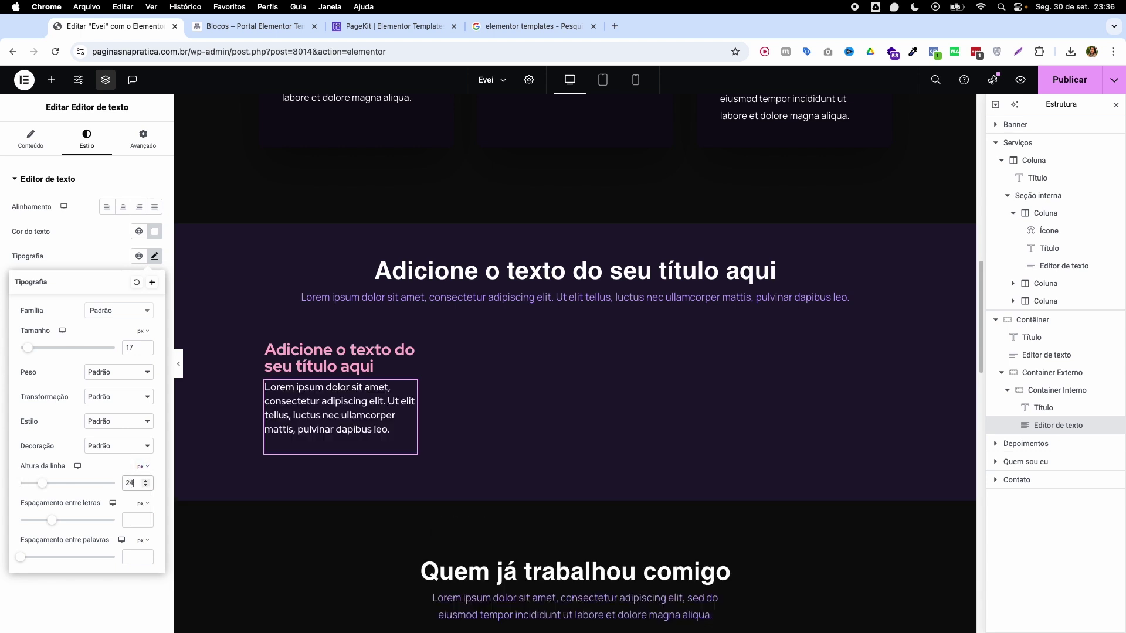
# - Set Container Interno's padding to 30 px on all sides
pyautogui.click(267, 343)
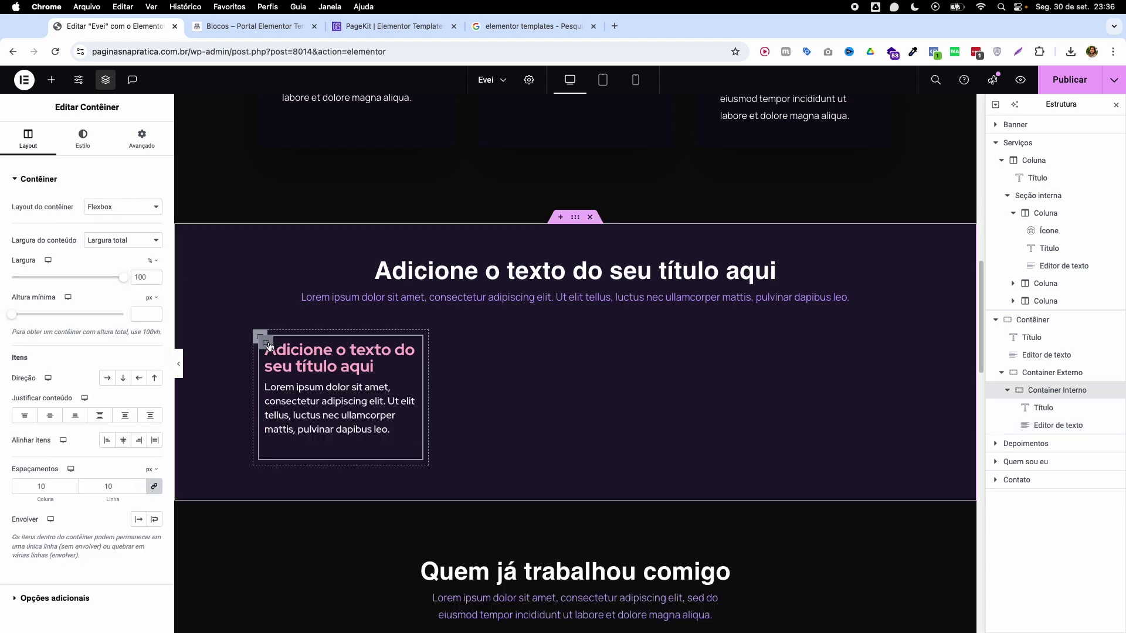
pyautogui.click(140, 139)
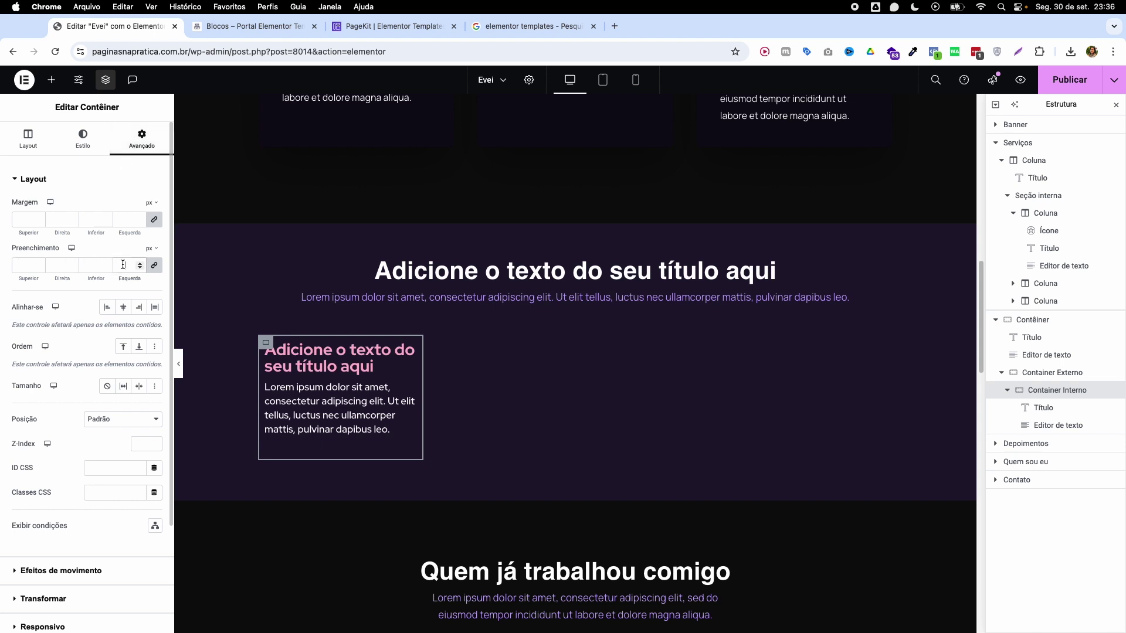
pyautogui.write('30')
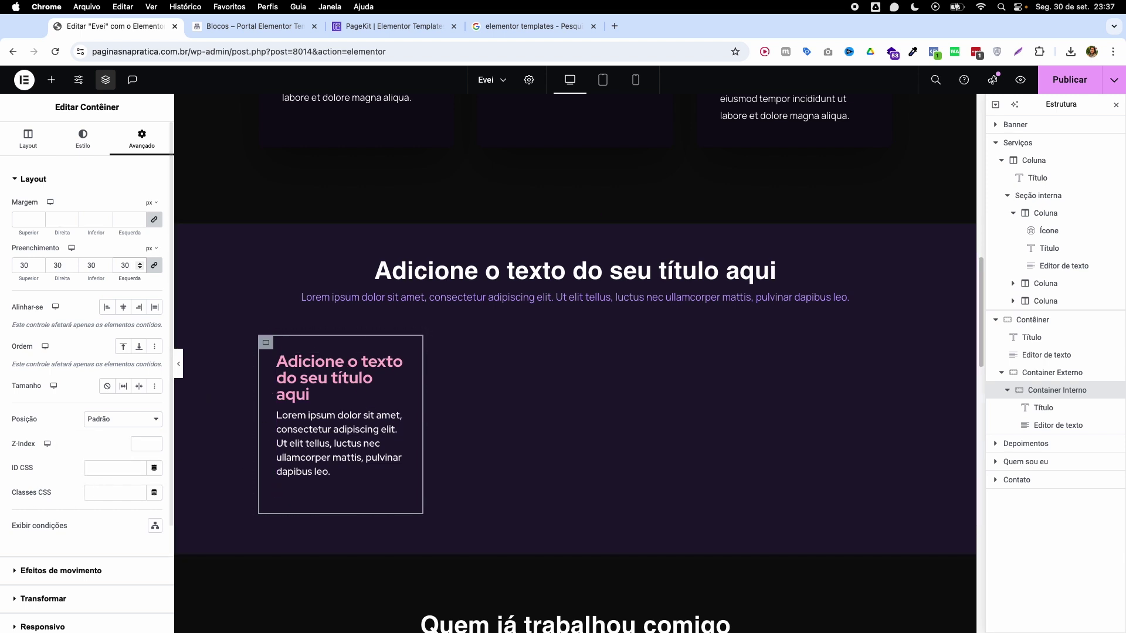
# - Assign the CSS class "cont-interno" to Container Interno and copy the class name
pyautogui.click(86, 496)
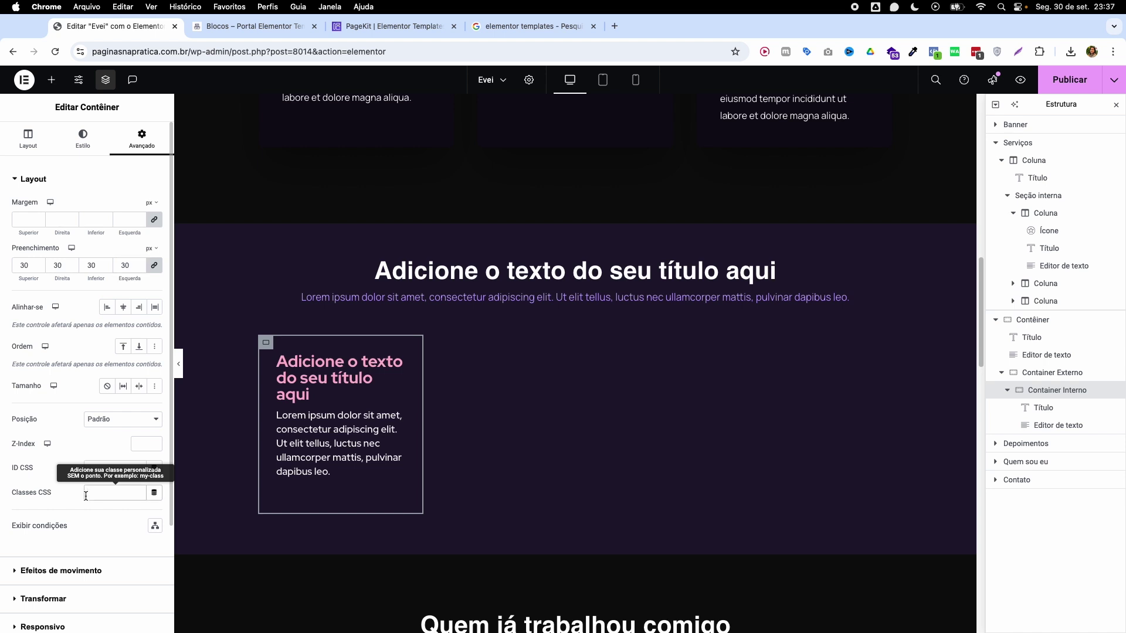
pyautogui.write('cont-interno')
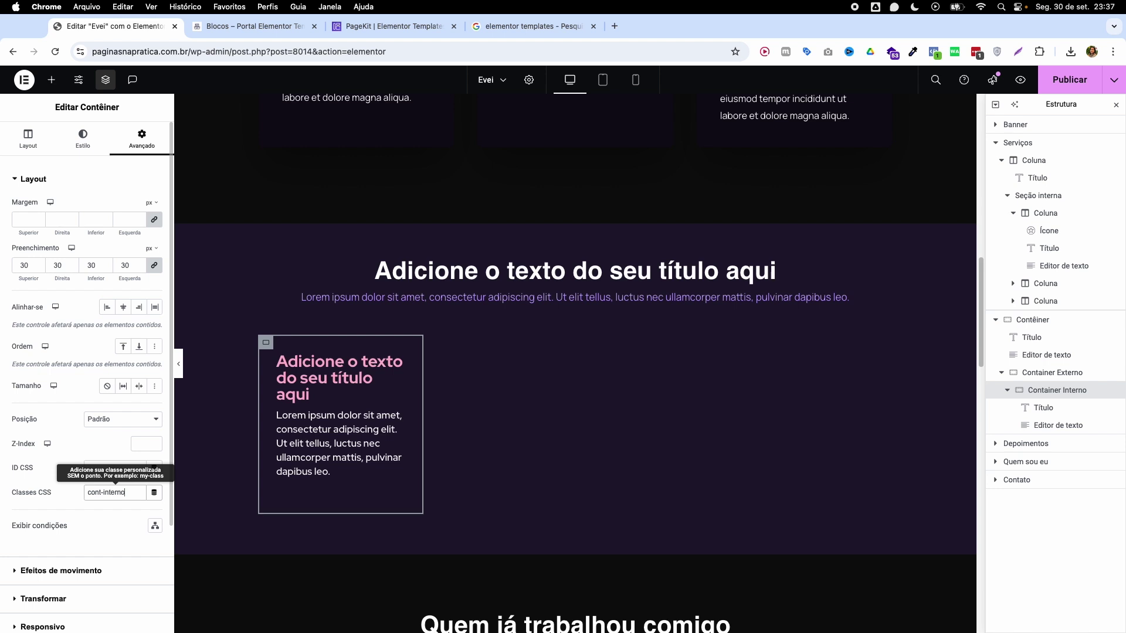
pyautogui.press('super+a')
pyautogui.press('super+c')
# - Start an empty ".cont-interno { }" rule in Container Interno's custom CSS
pyautogui.scroll(-3, 10, 557)
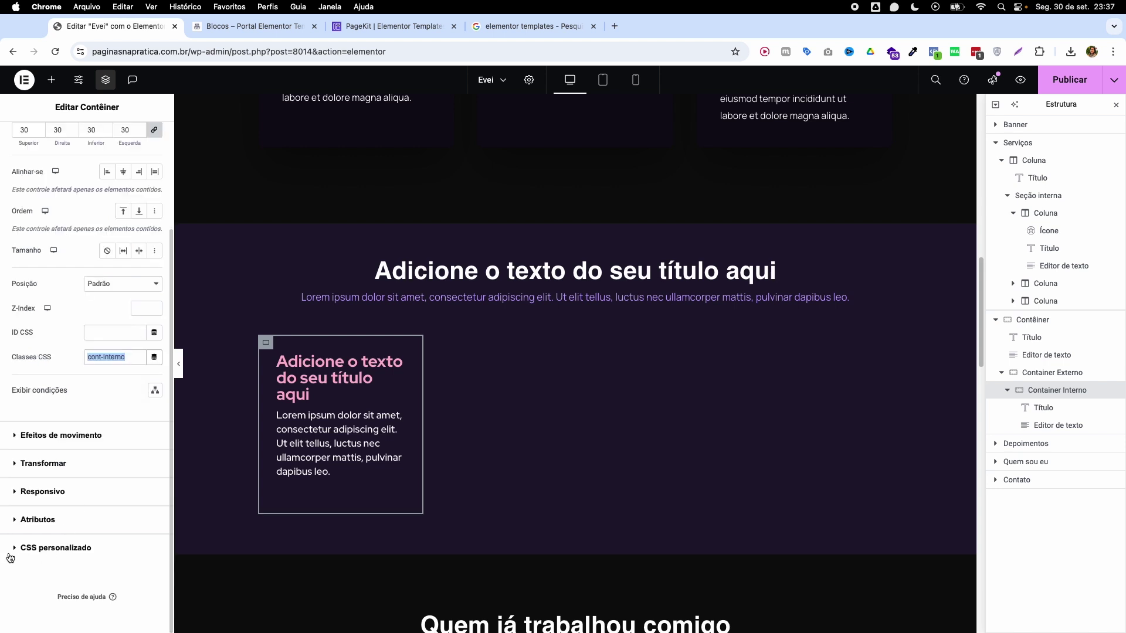
pyautogui.click(46, 548)
pyautogui.click(57, 370)
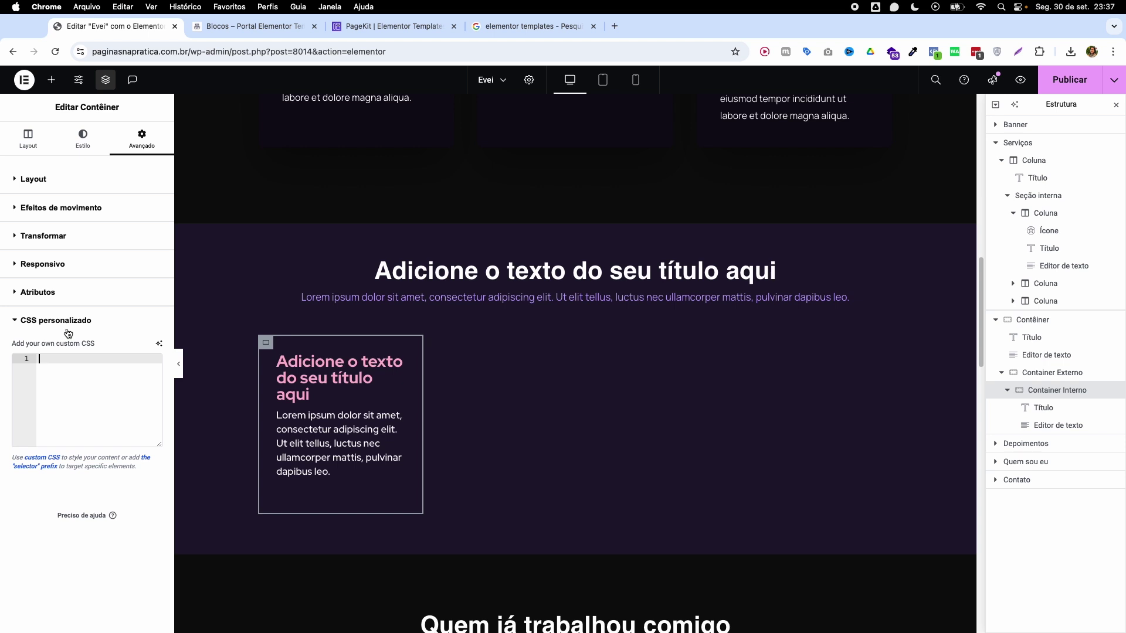
pyautogui.click(51, 370)
pyautogui.write('.')
pyautogui.press('super+v')
pyautogui.write('{}')
pyautogui.press('Return')
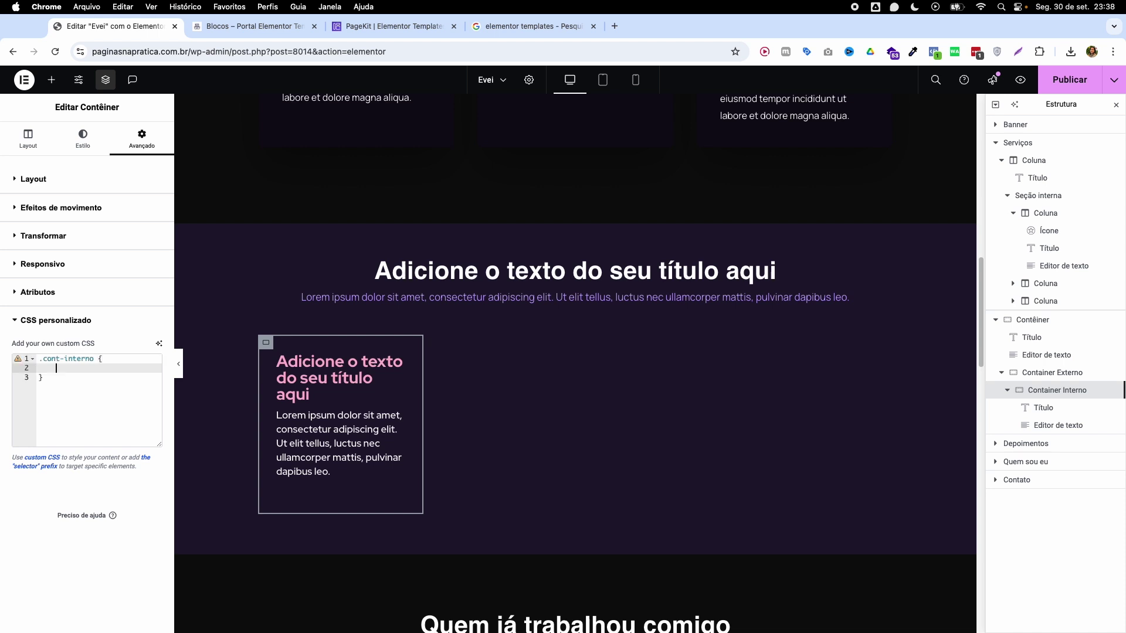
pyautogui.write('word-spacing:')
pyautogui.press('BackSpace')
pyautogui.press('BackSpace')
pyautogui.press('BackSpace')
pyautogui.press('BackSpace')
pyautogui.press('BackSpace')
pyautogui.press('BackSpace')
pyautogui.press('BackSpace')
pyautogui.press('BackSpace')
pyautogui.press('BackSpace')
pyautogui.press('BackSpace')
pyautogui.press('BackSpace')
pyautogui.press('BackSpace')
pyautogui.press('BackSpace')
# - Add "opacity: 0;" to the .cont-interno rule
pyautogui.write('opa')
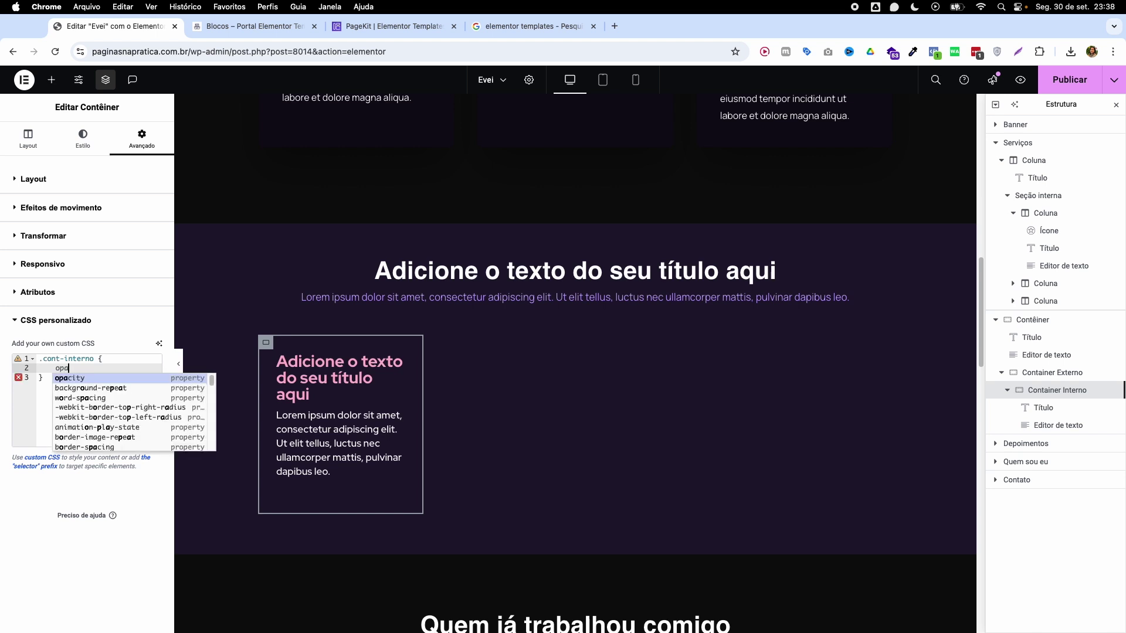
pyautogui.press('Return')
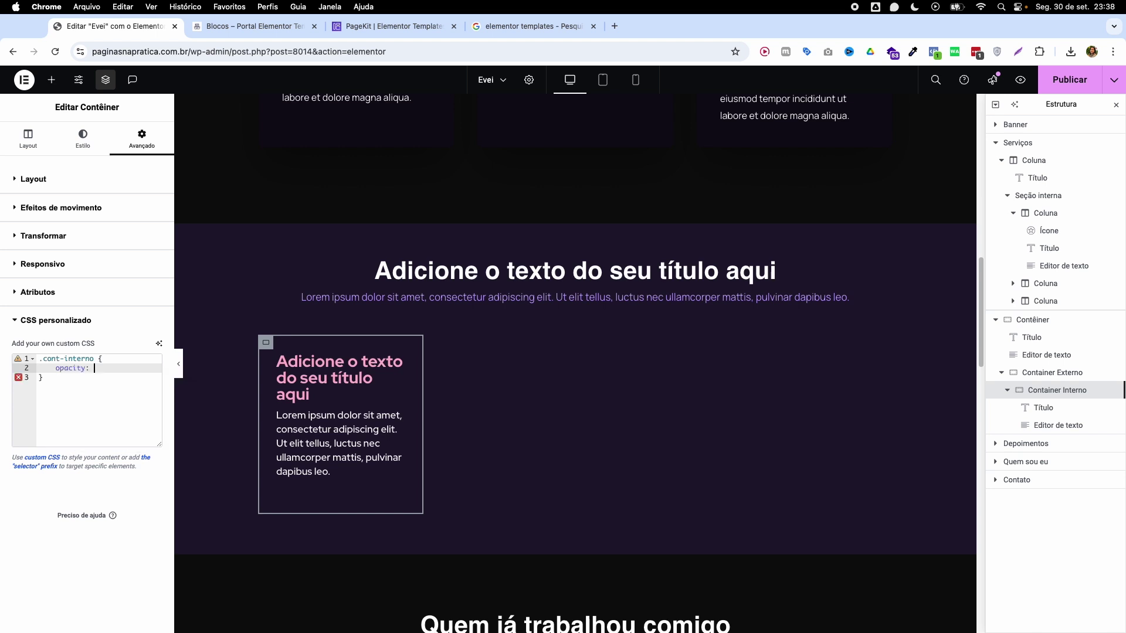
pyautogui.write('0;')
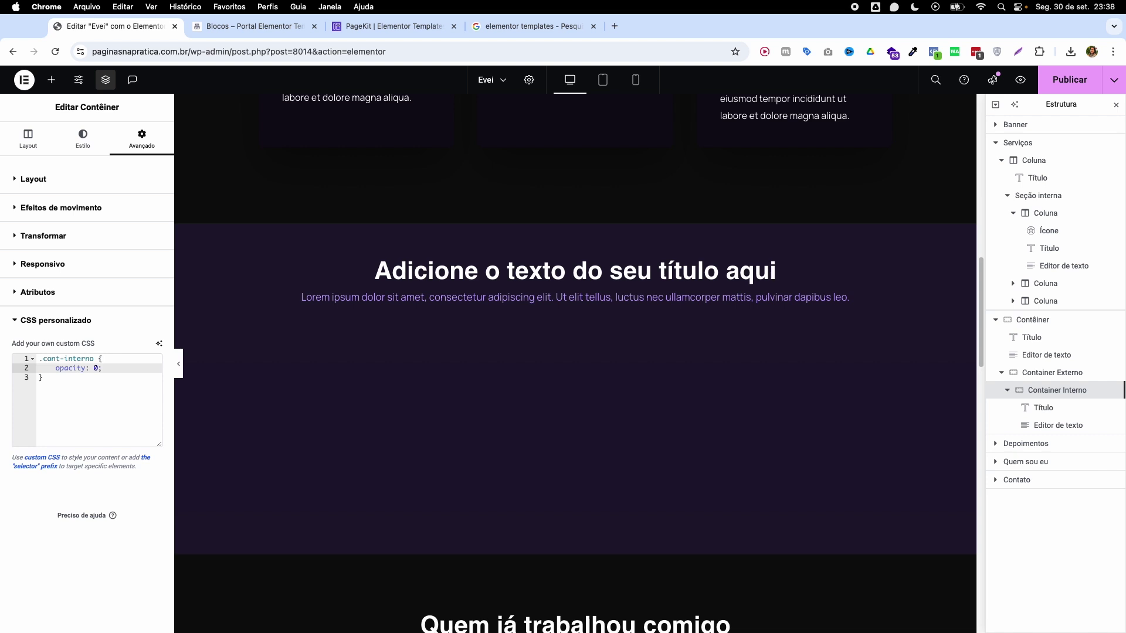
# - Add a ".cont-interno:hover" rule with "opacity: 1;" below the first rule, and test the hover effect on the canvas
pyautogui.click(75, 380)
pyautogui.press('Return')
pyautogui.press('Return')
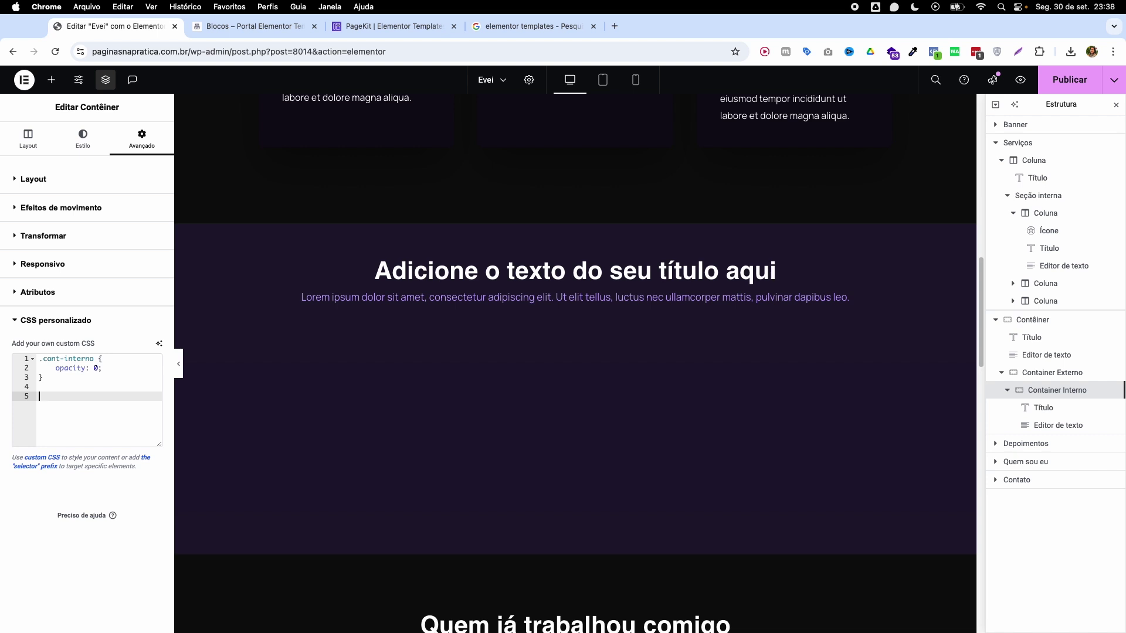
pyautogui.write('.cont-interno:hover {')
pyautogui.press('Return')
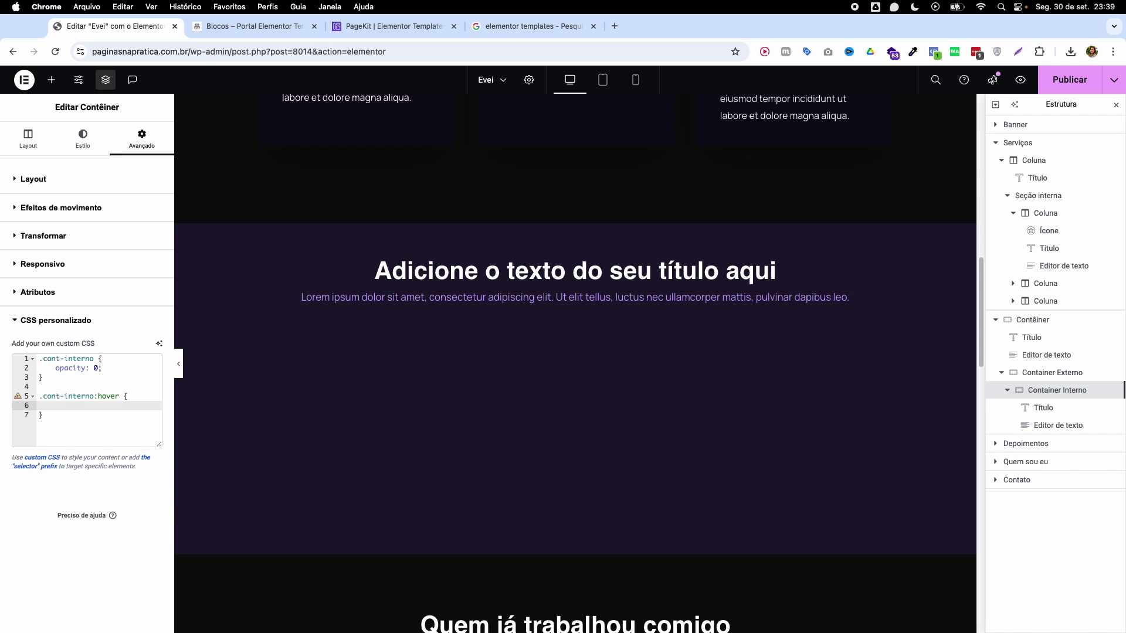
pyautogui.write('op')
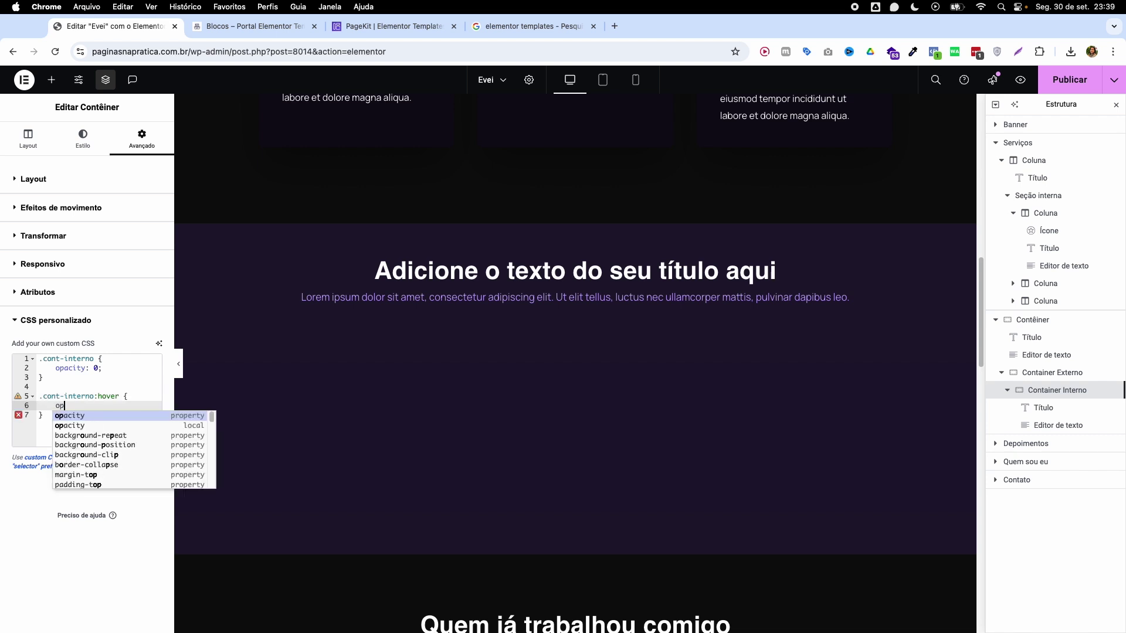
pyautogui.press('Return')
pyautogui.write('1;')
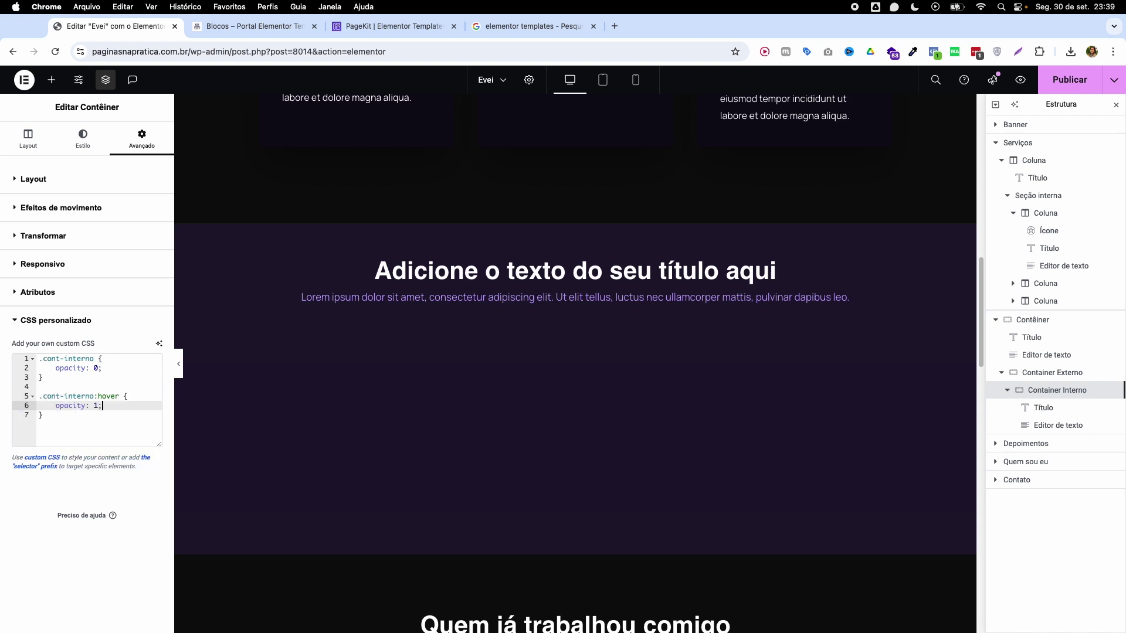
pyautogui.moveTo(308, 397)
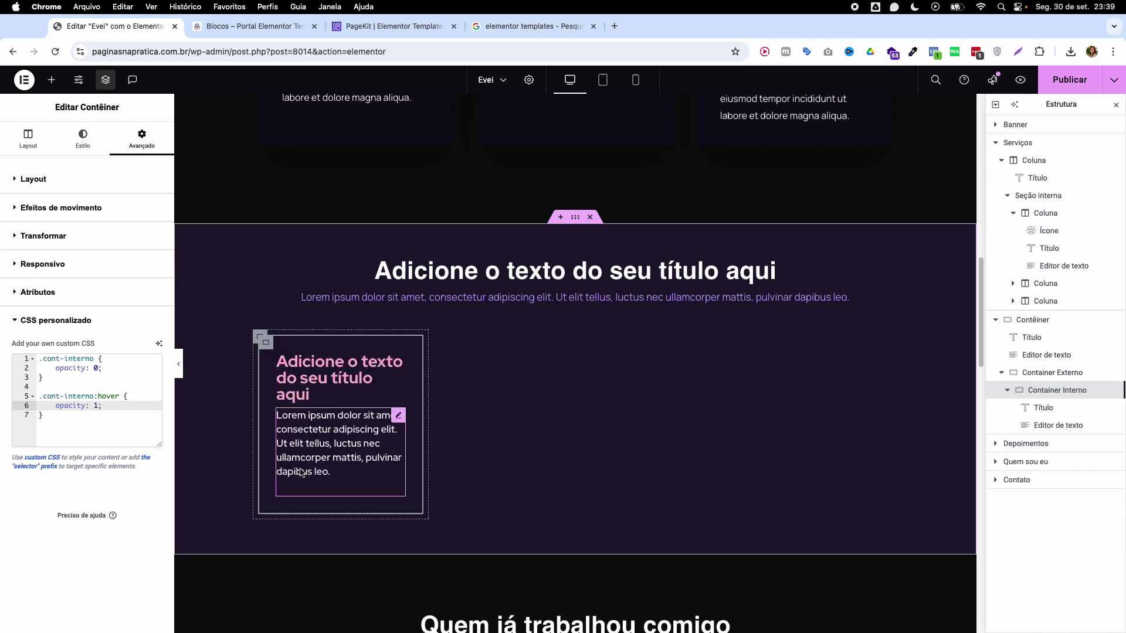
pyautogui.moveTo(46, 378); pyautogui.dragTo(32, 360)
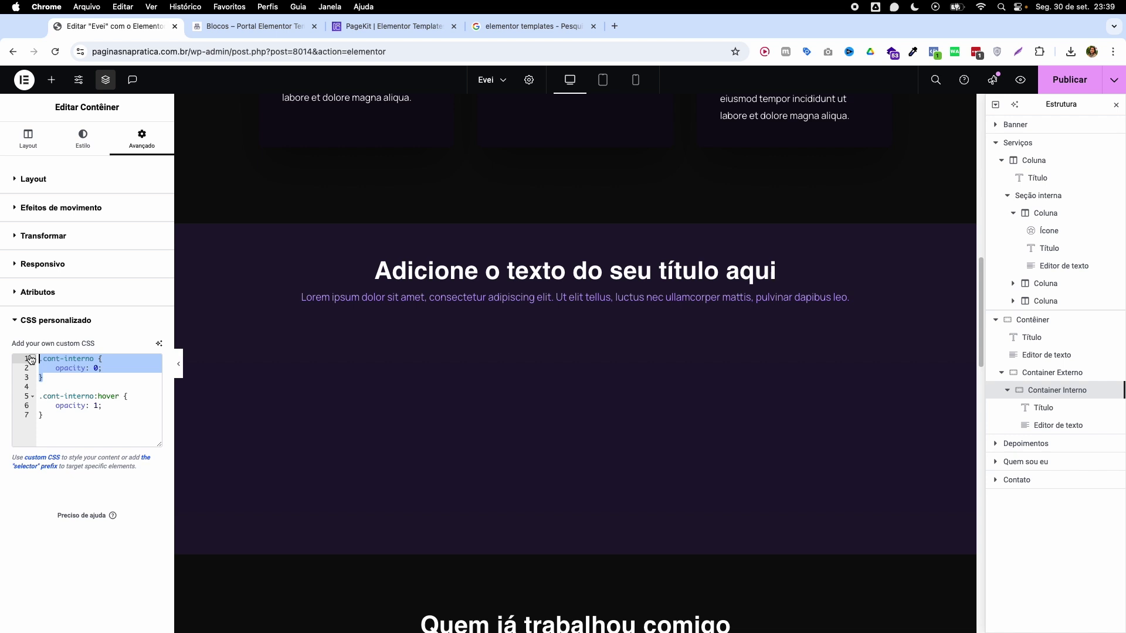
pyautogui.click(90, 377)
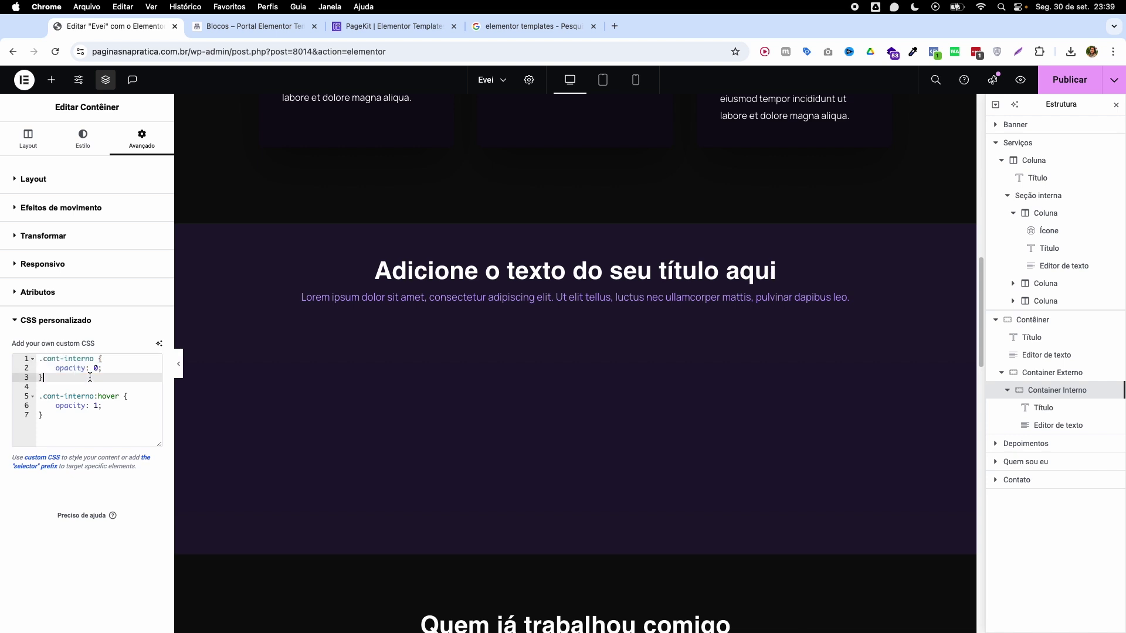
pyautogui.click(90, 397)
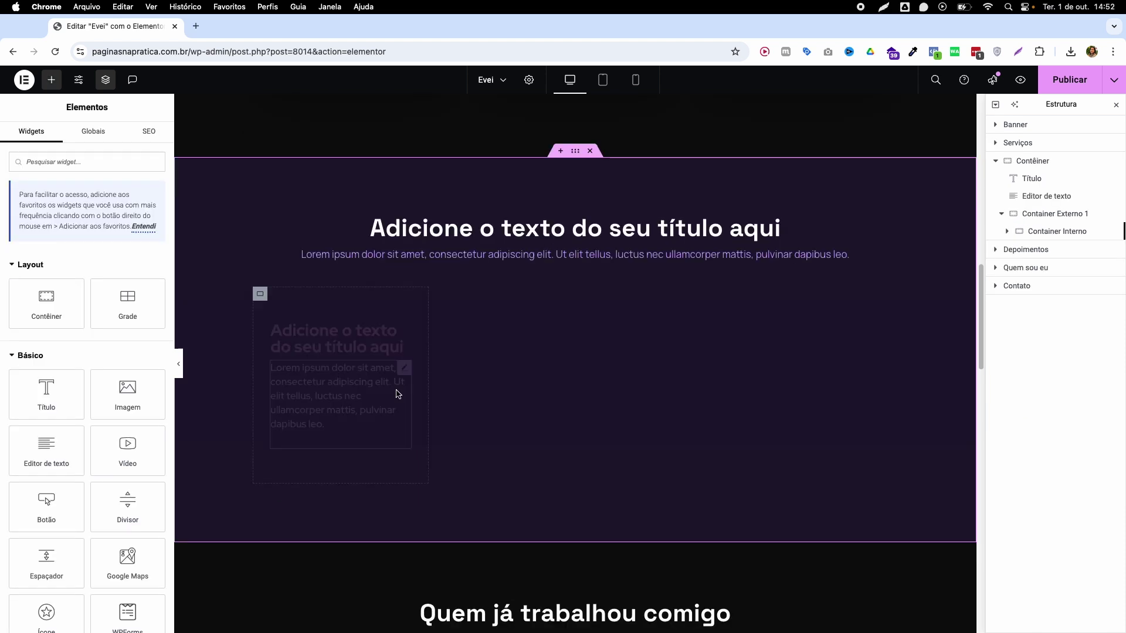
# - Add an HTML widget to the section between its text and Container Externo 1
pyautogui.click(396, 394)
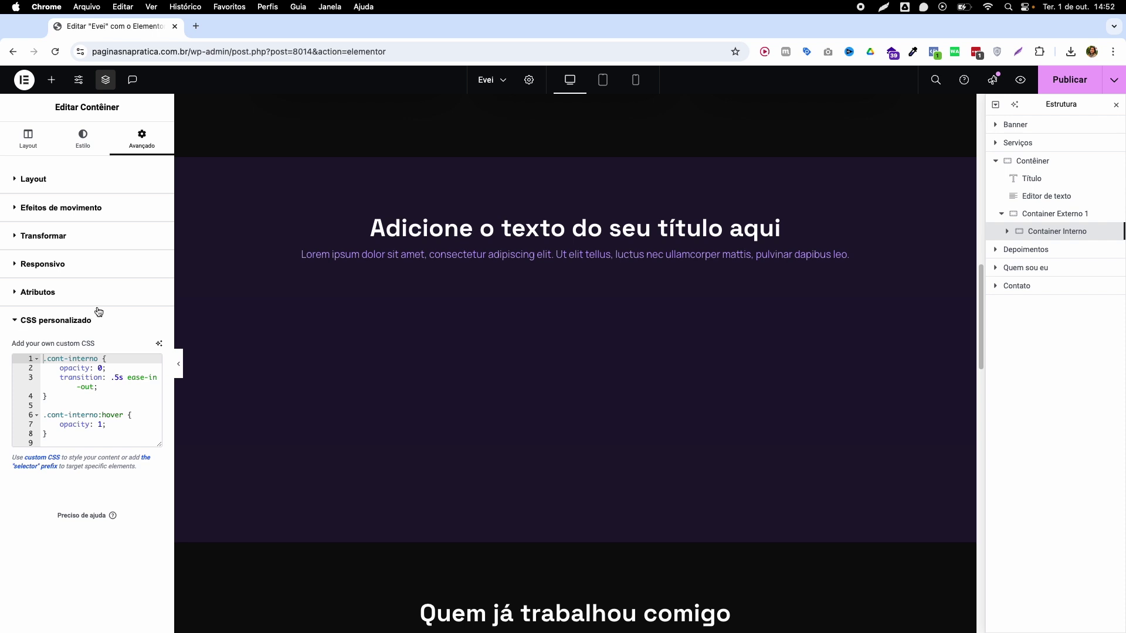
pyautogui.click(51, 82)
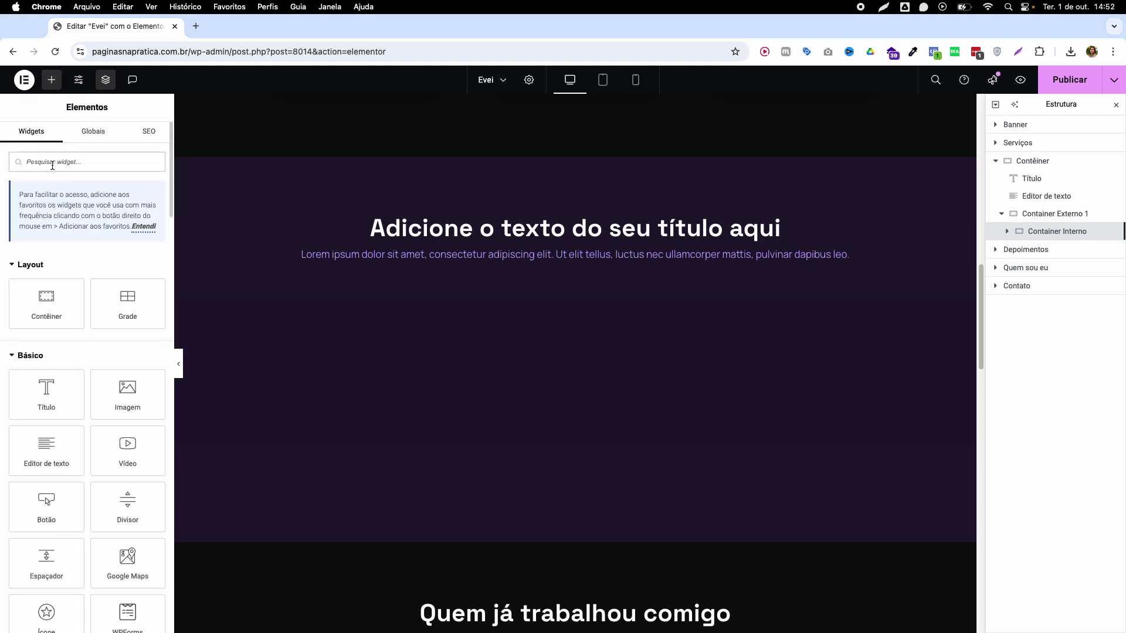
pyautogui.write('html')
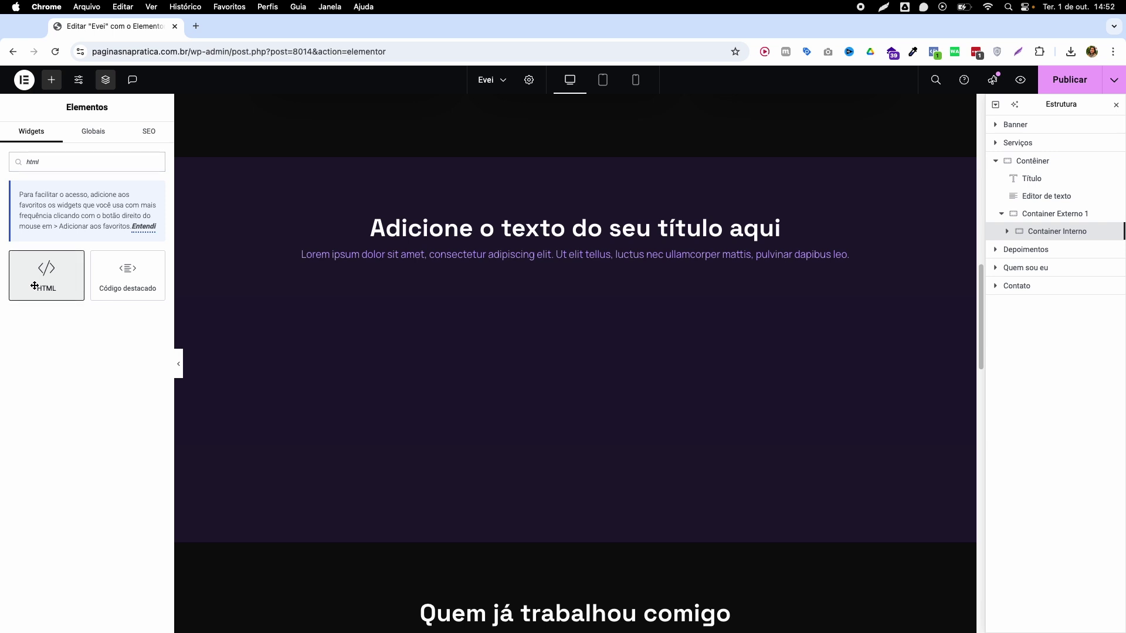
pyautogui.moveTo(34, 286); pyautogui.dragTo(405, 269)
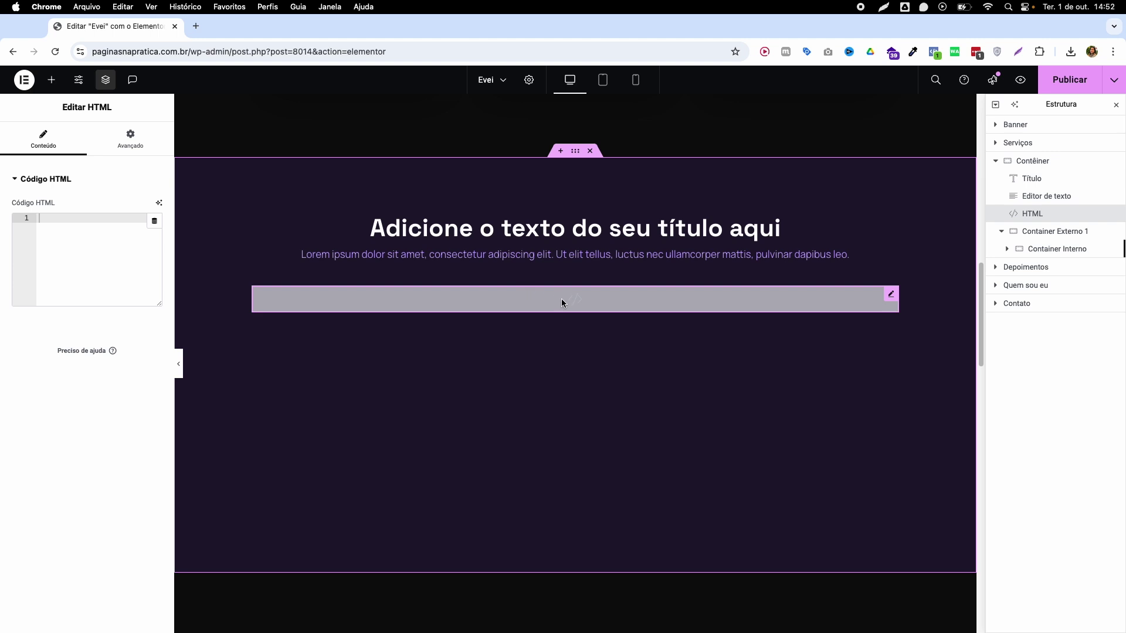
# - Start a <style> </style> block with empty lines inside in the new widget's HTML code
pyautogui.click(68, 227)
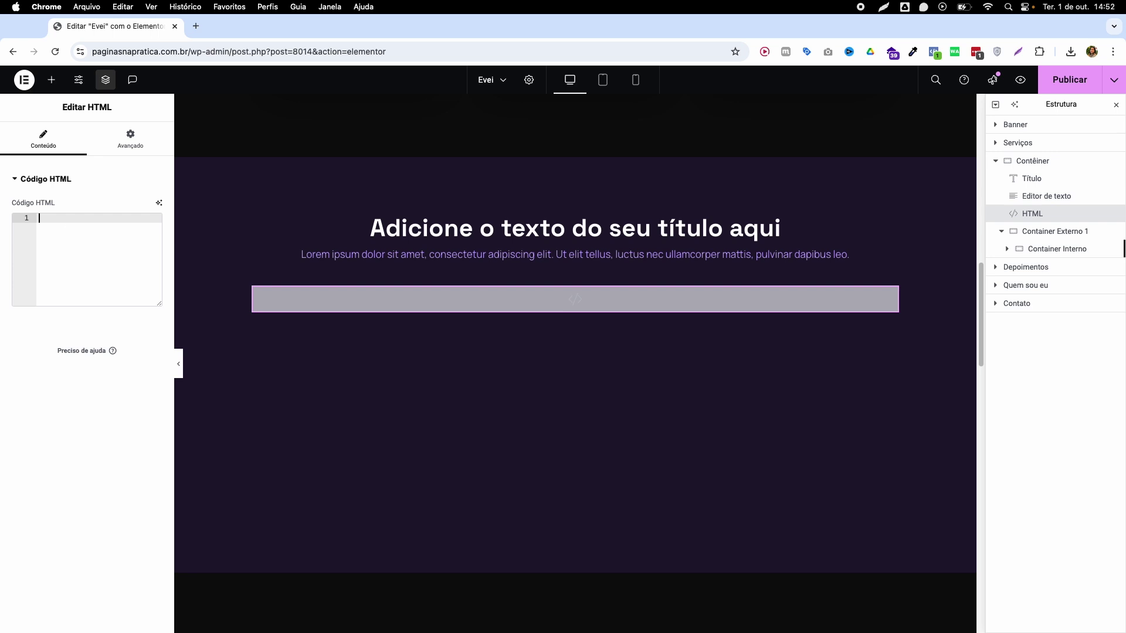
pyautogui.write('<style>')
pyautogui.press('Return')
pyautogui.press('Return')
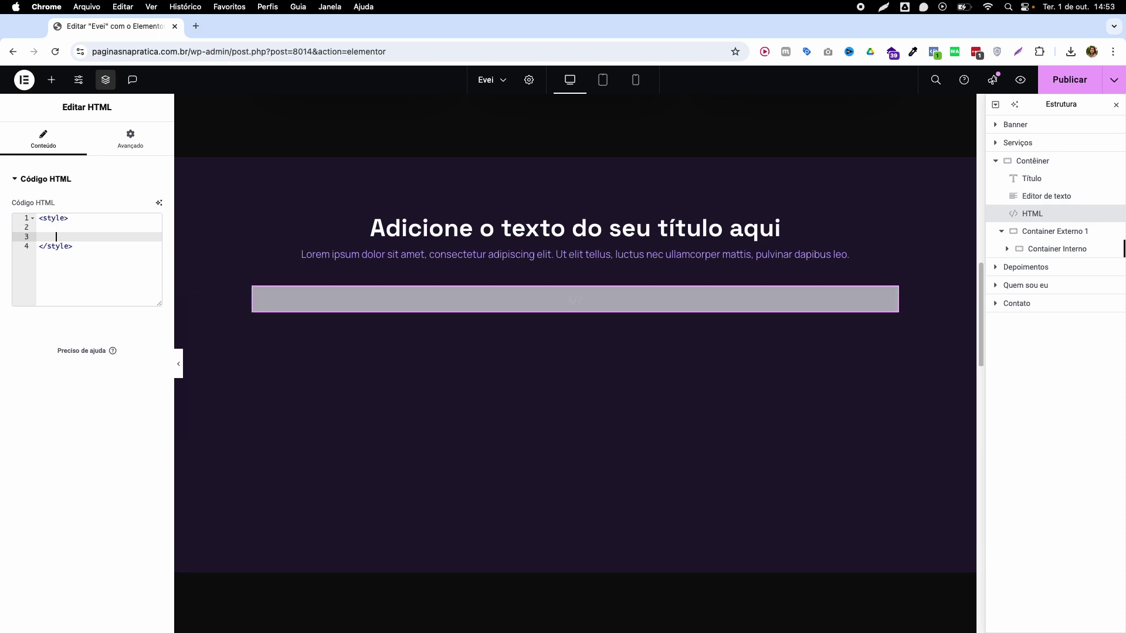
# - Fill the style block with the .cont-interno rule (opacity: 0; transition: .5s ease-in-out;) and the .cont-interno:hover rule (opacity: 1;)
pyautogui.press('Up')
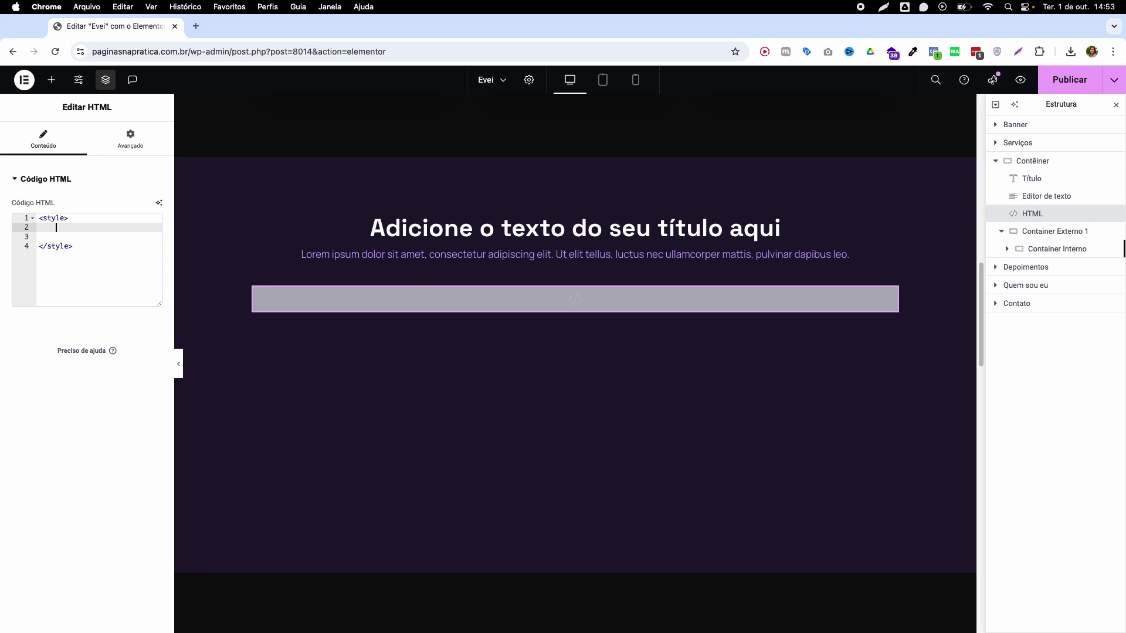
pyautogui.press('Up')
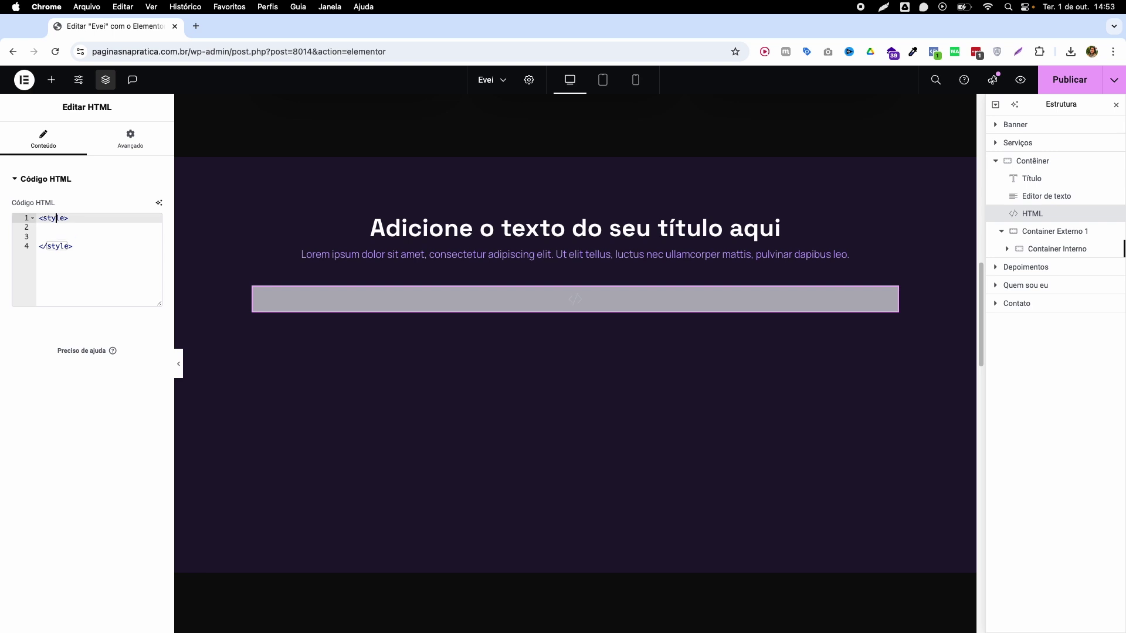
pyautogui.press('Down')
pyautogui.press('Down')
pyautogui.press('Down')
pyautogui.press('Up')
pyautogui.press('Up')
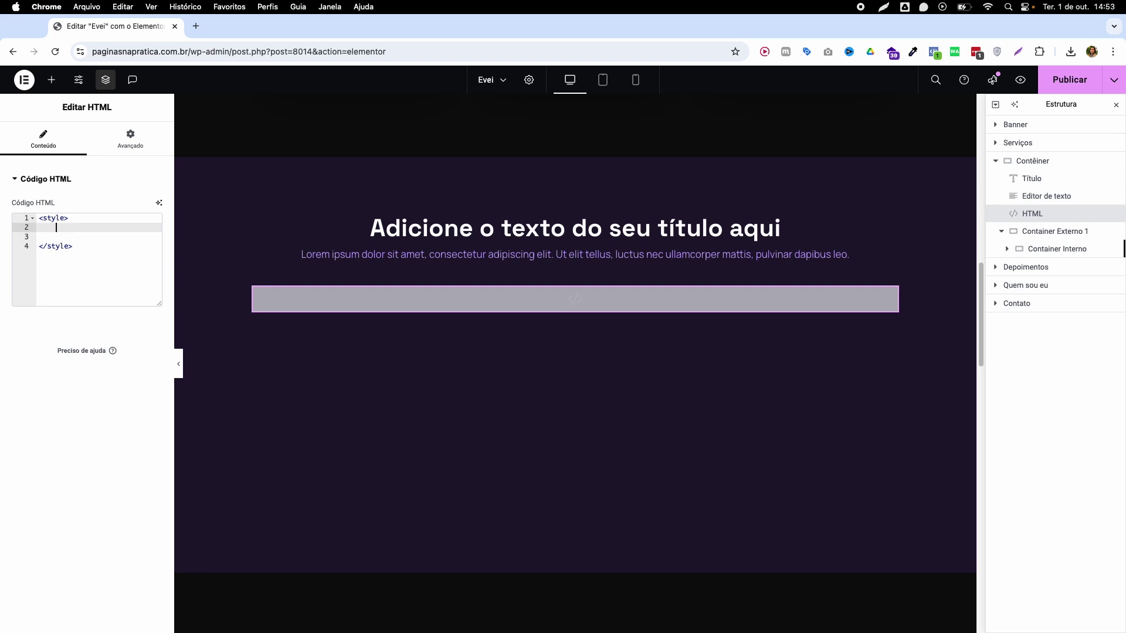
pyautogui.write('.cont-interno {     opacity: 0;     transition: .5s ease-in-out; }  .cont-interno:hover {     opacity: 1; }')
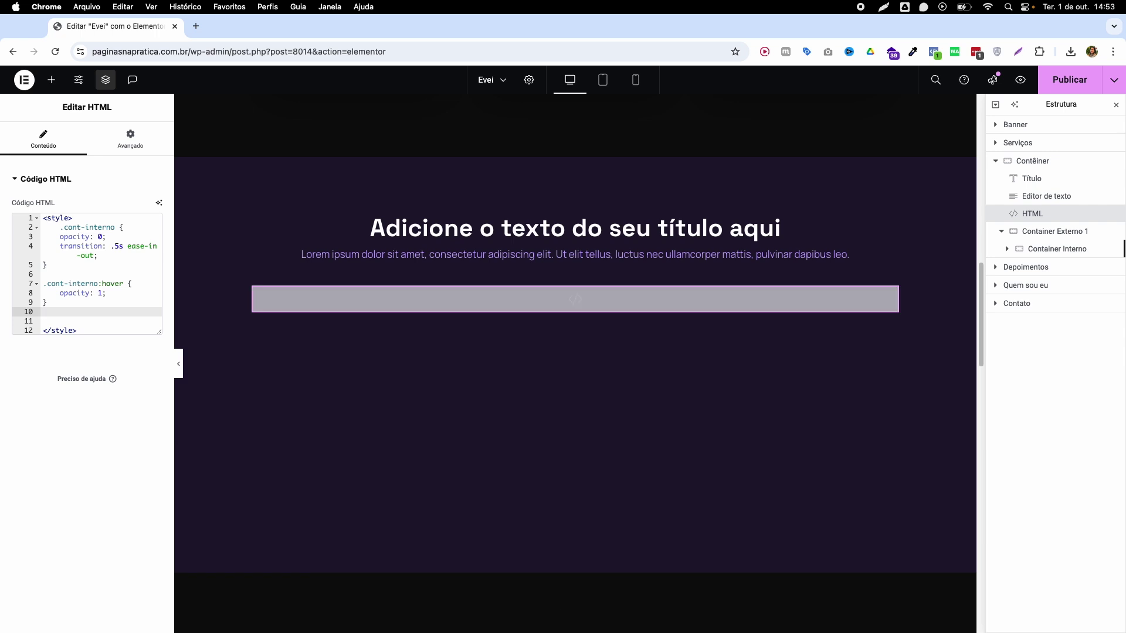
# - Delete both .cont-interno rules from Container Interno's custom CSS, leaving only the copy in the HTML widget
pyautogui.click(1037, 256)
pyautogui.scroll(-5, 61, 428)
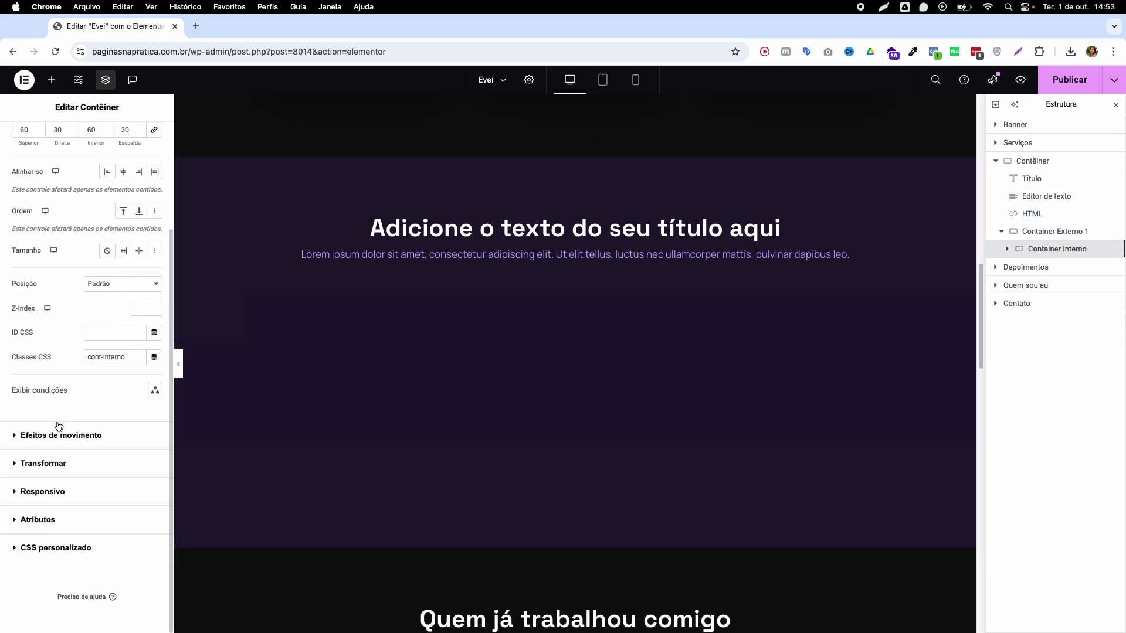
pyautogui.click(37, 555)
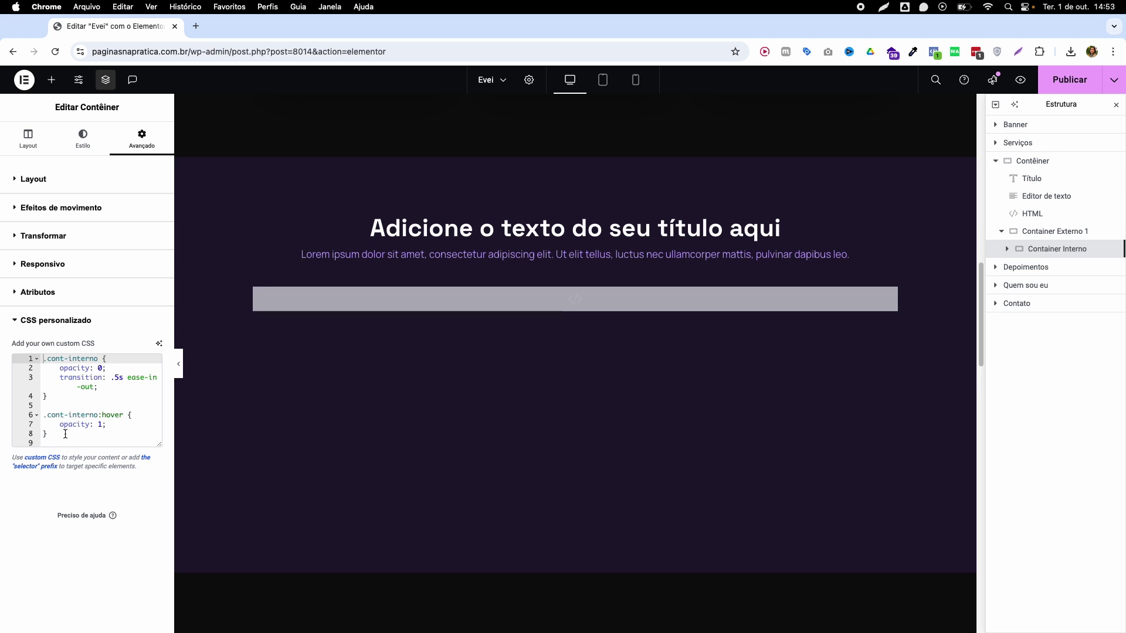
pyautogui.moveTo(63, 434); pyautogui.dragTo(44, 358)
pyautogui.press('BackSpace')
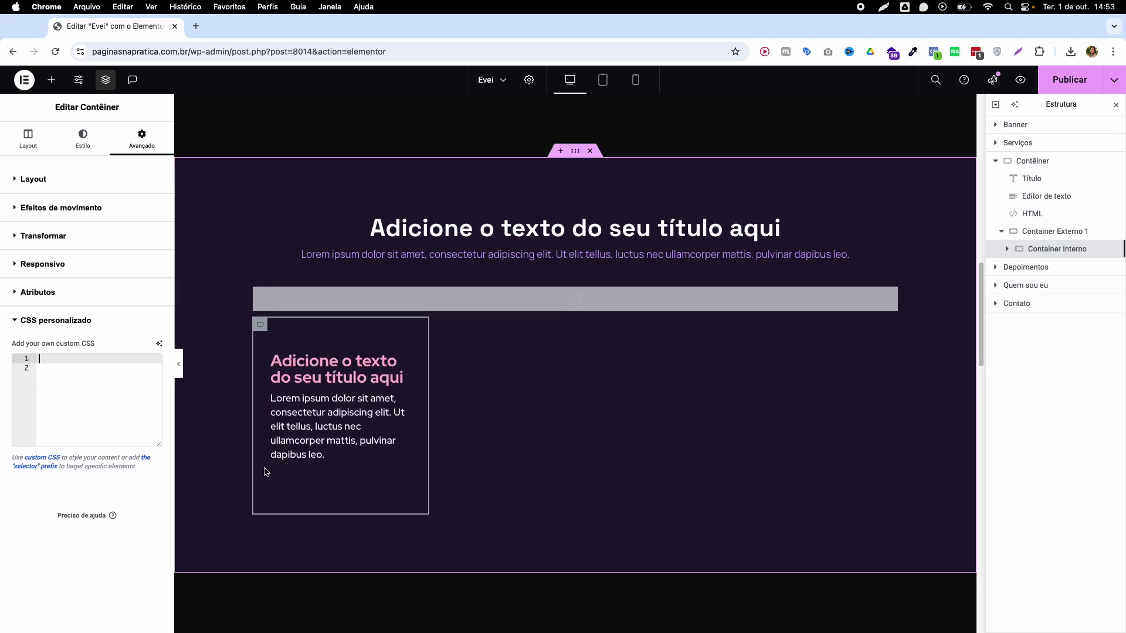
pyautogui.click(347, 304)
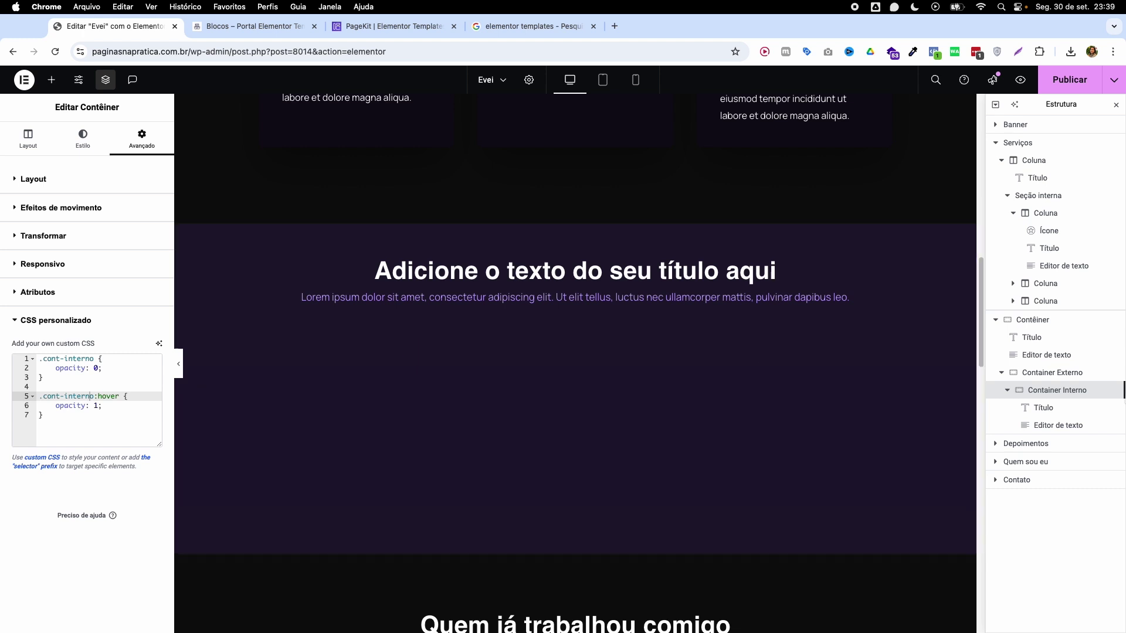
# - Give Container Externo a classic background using the media library image of the car in a neon-lit city street
pyautogui.click(1008, 392)
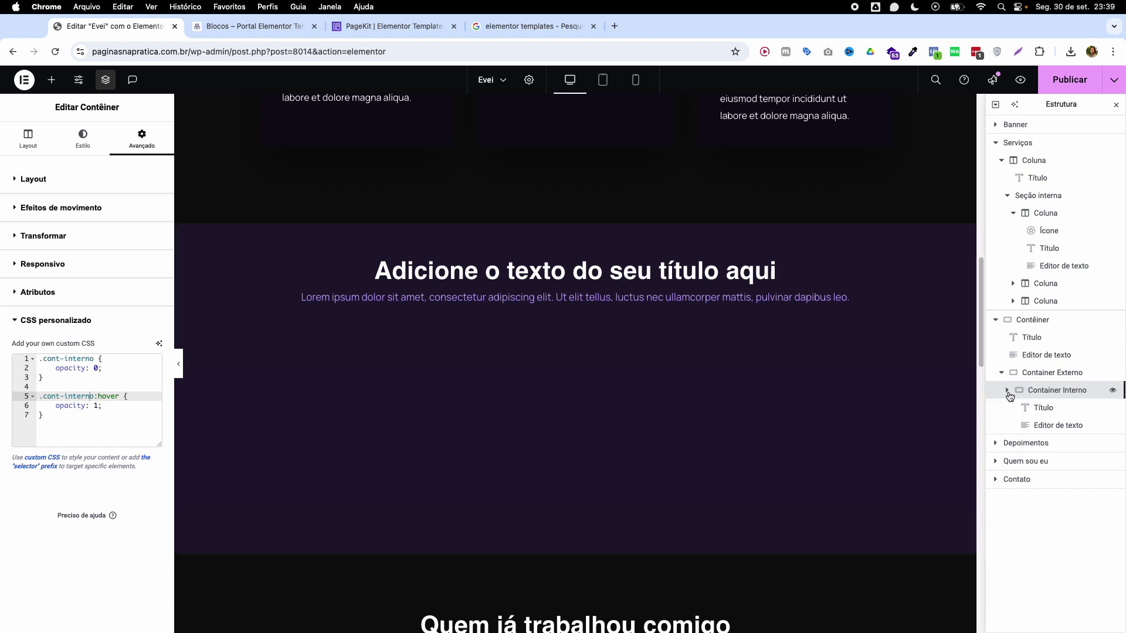
pyautogui.click(1037, 374)
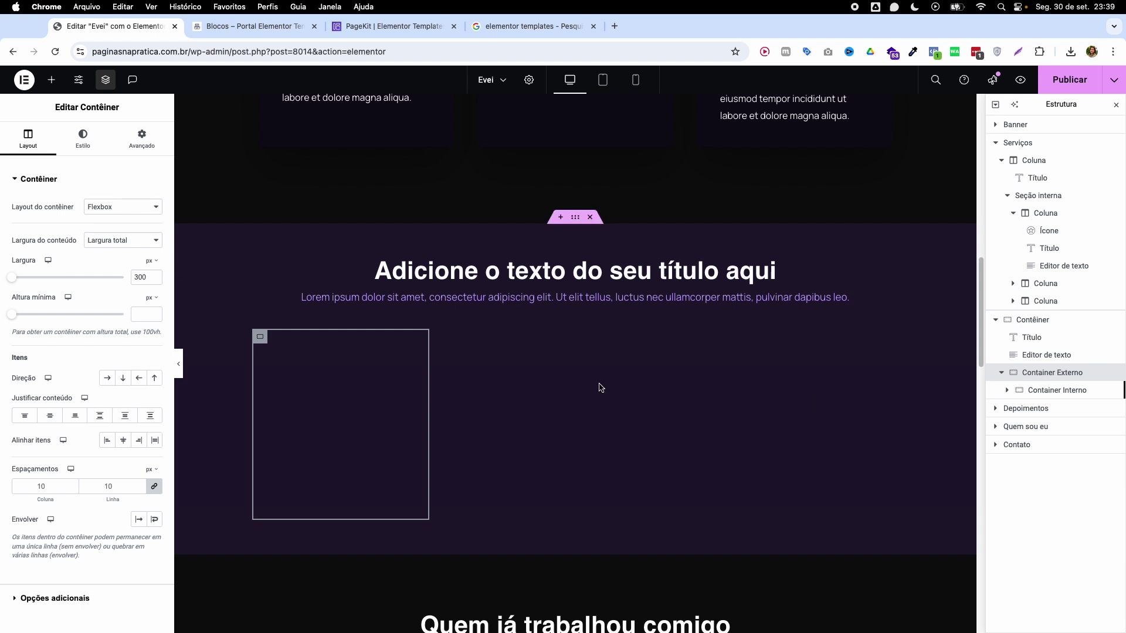
pyautogui.click(83, 151)
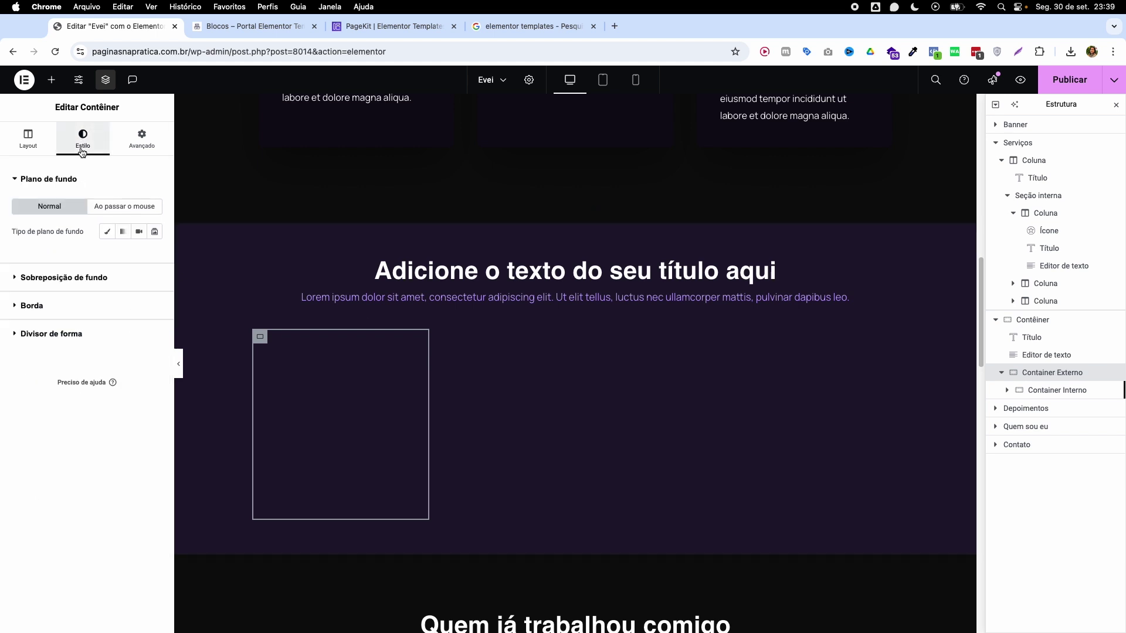
pyautogui.click(105, 232)
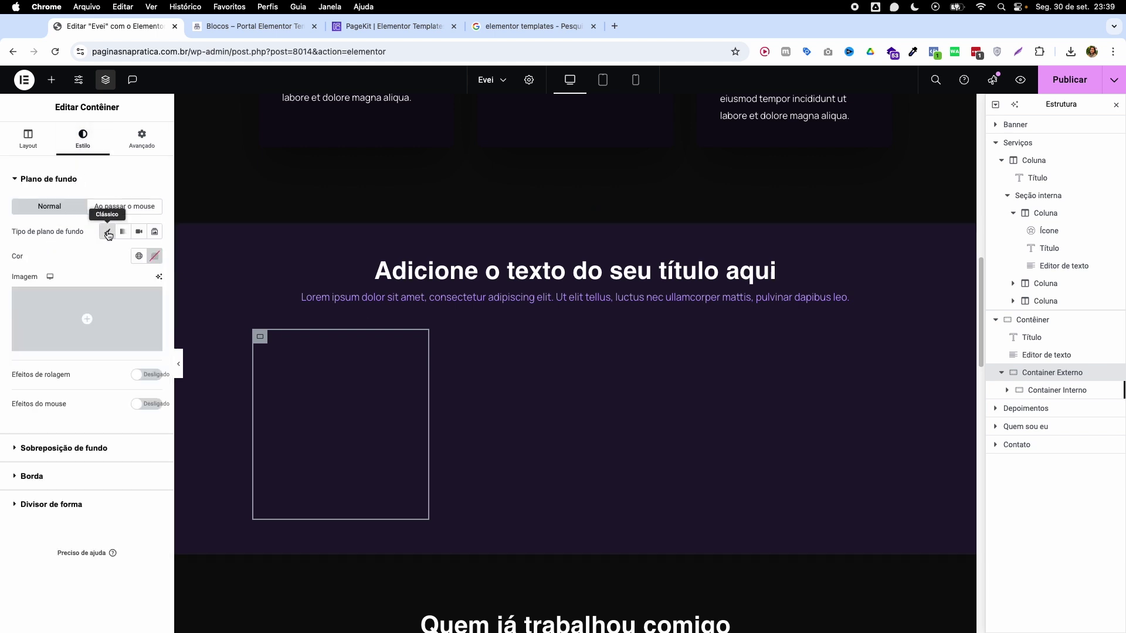
pyautogui.click(61, 308)
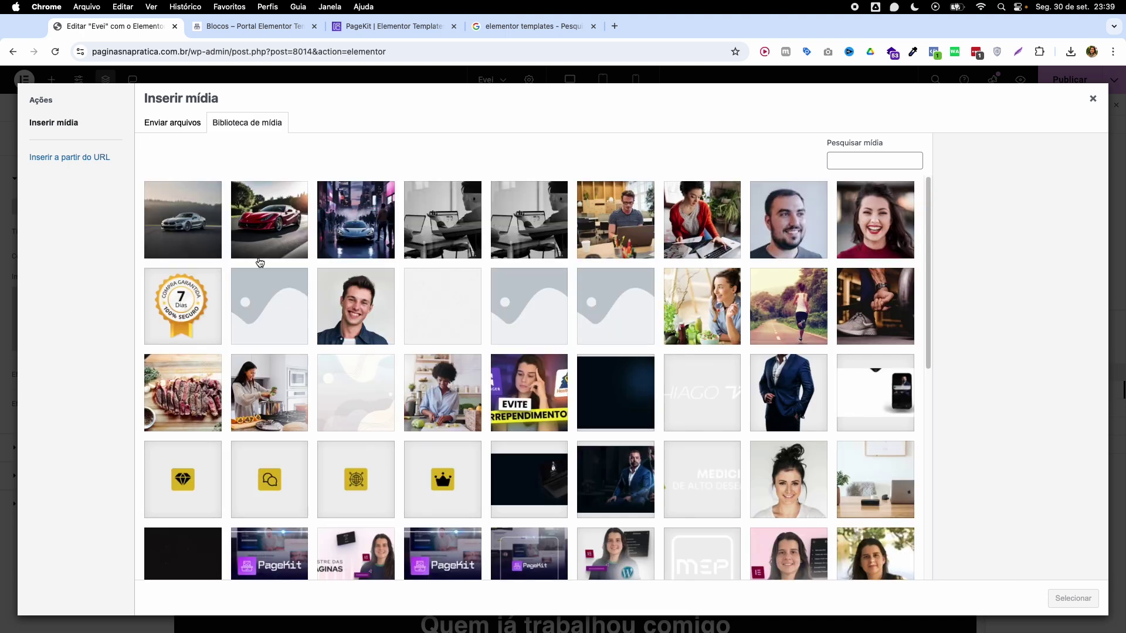
pyautogui.click(328, 240)
pyautogui.click(1064, 599)
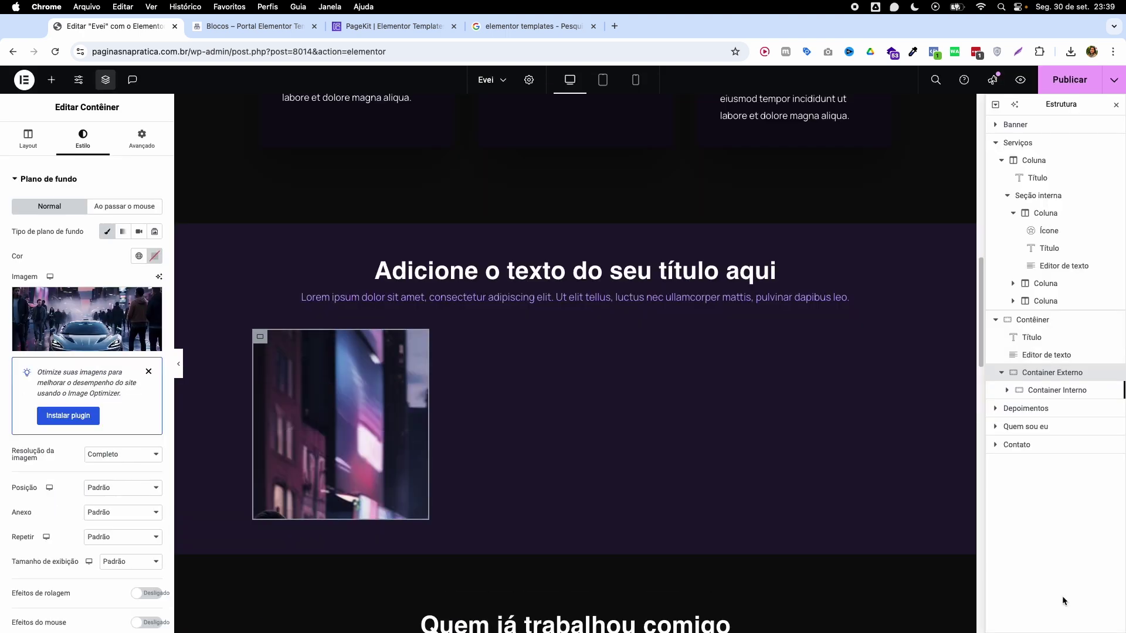
# - Set the background image's position to "Centro ao centro" and its display size to "Cobertura"
pyautogui.click(105, 490)
pyautogui.click(104, 503)
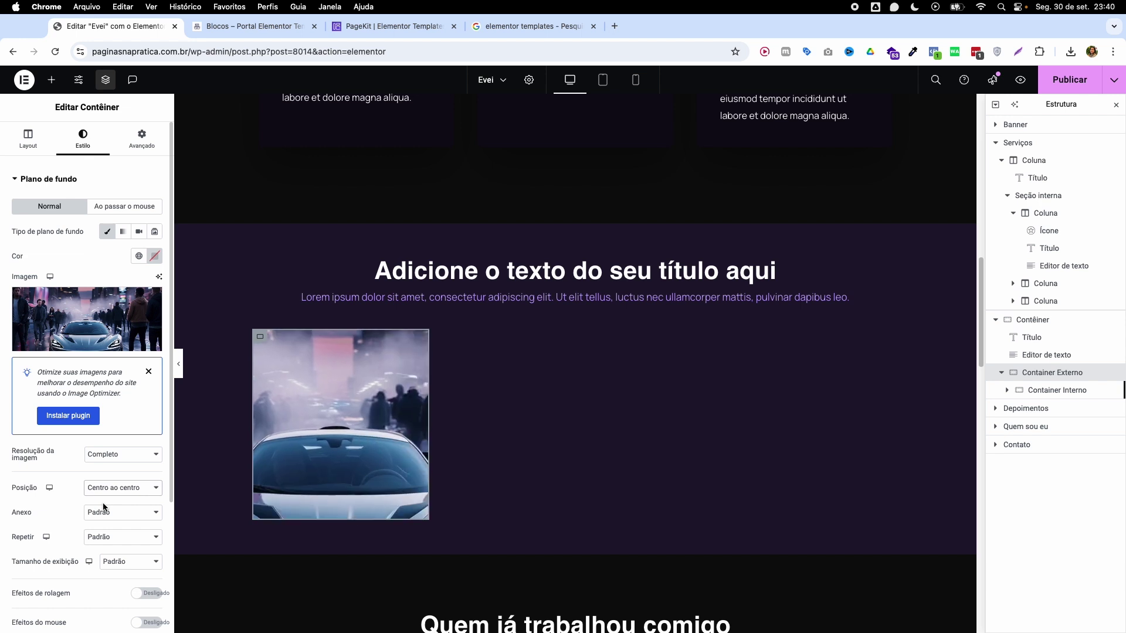
pyautogui.click(115, 567)
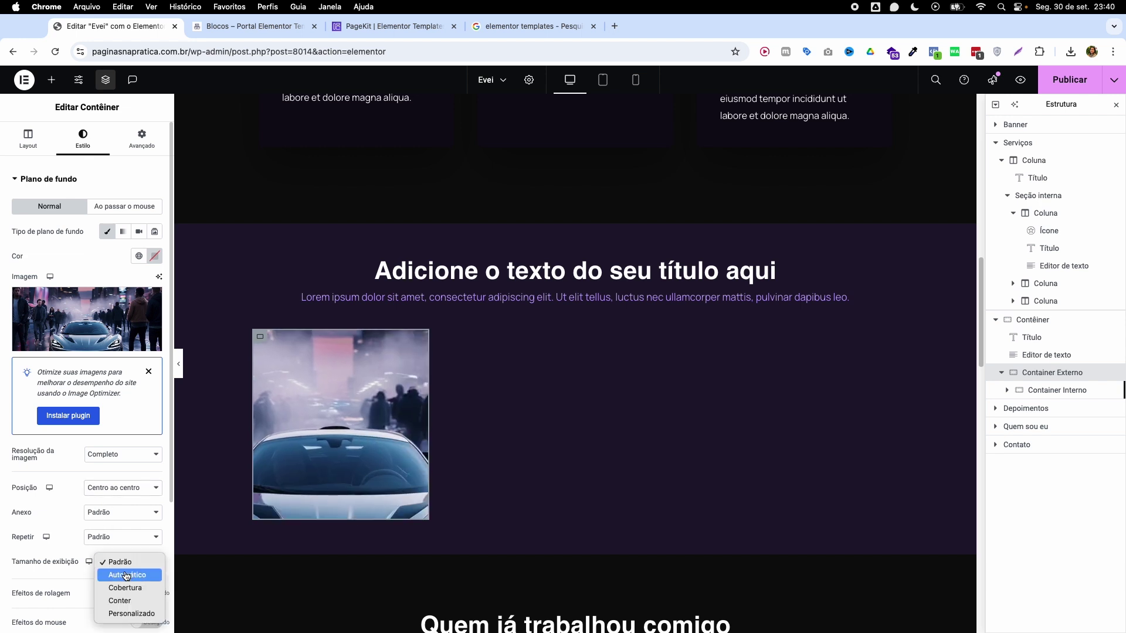
pyautogui.click(118, 589)
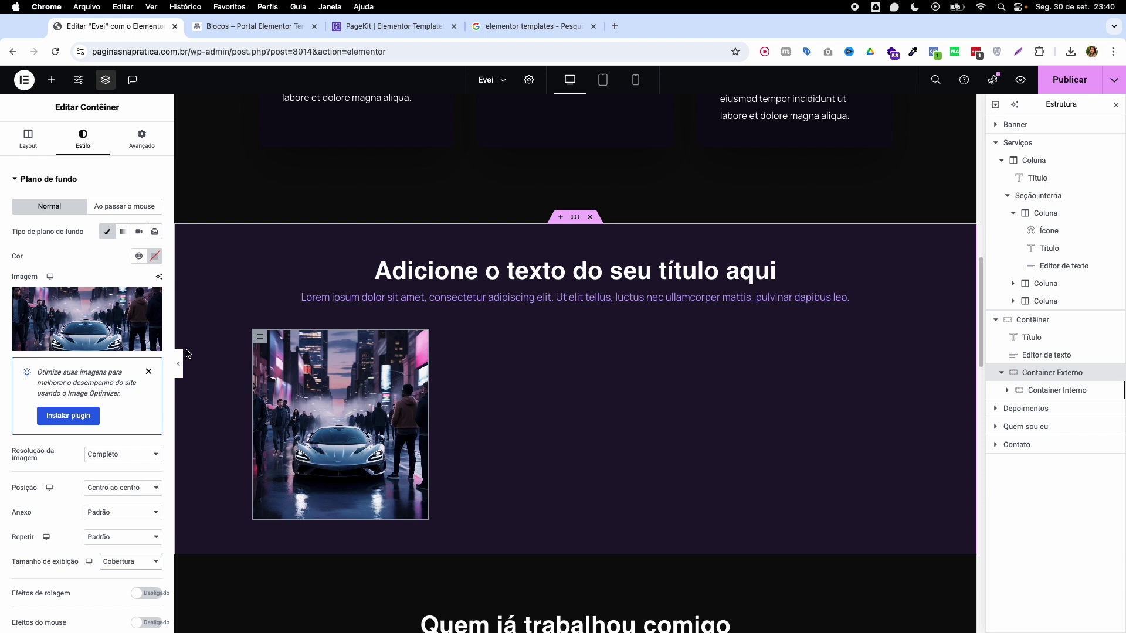
# - Add a solid 1 px border to Container Externo in semi-transparent white, #FFFFFF21
pyautogui.scroll(-3, 71, 439)
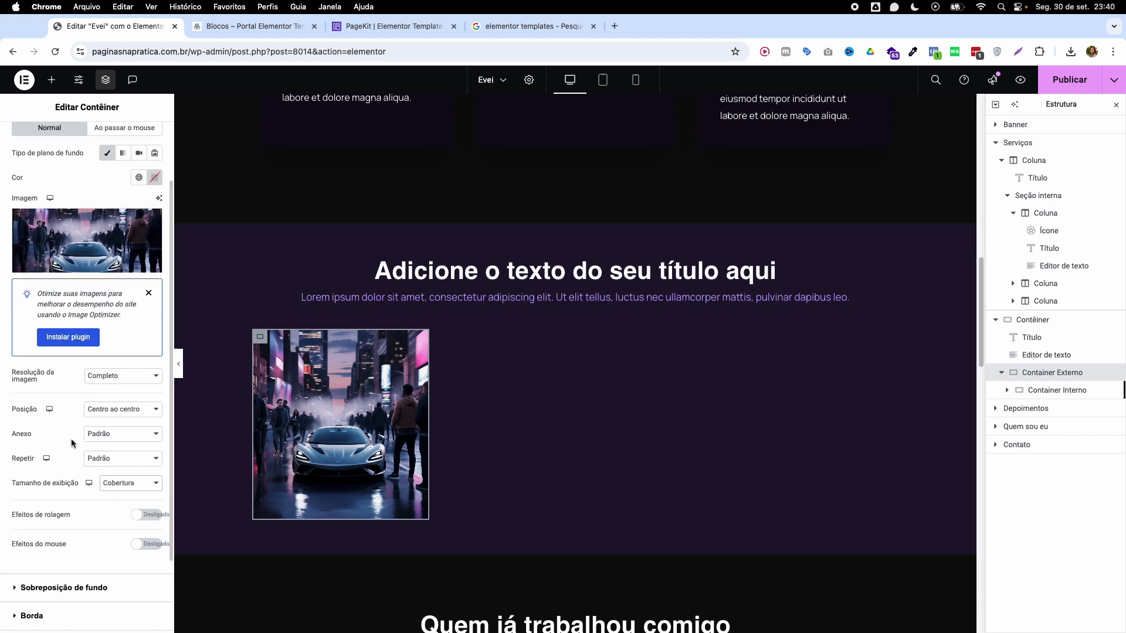
pyautogui.click(32, 616)
pyautogui.click(120, 287)
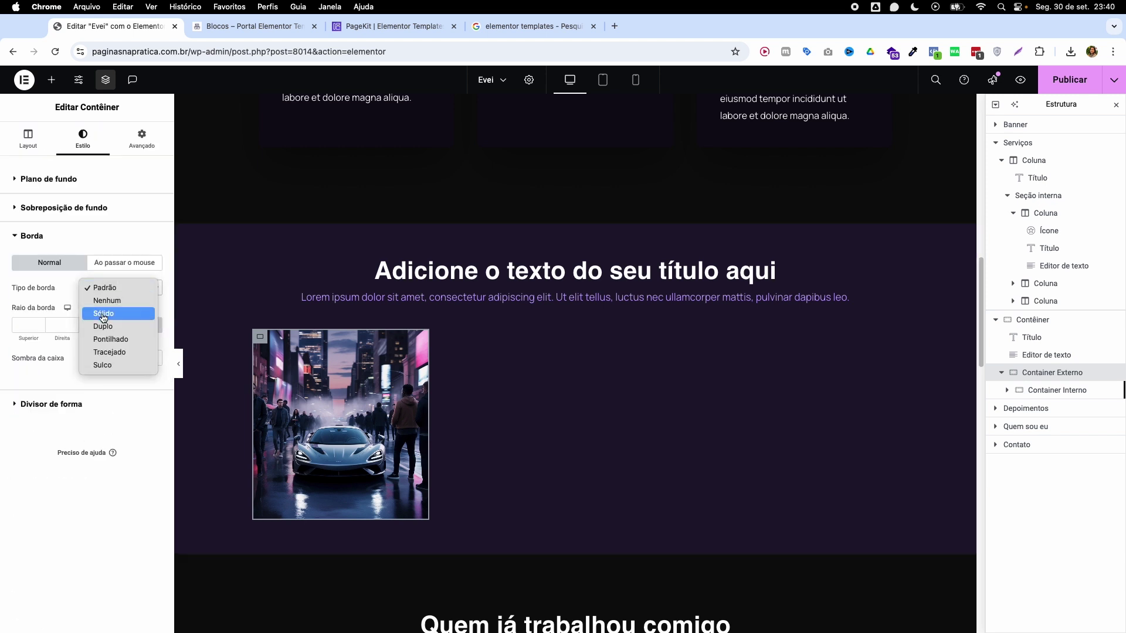
pyautogui.click(104, 314)
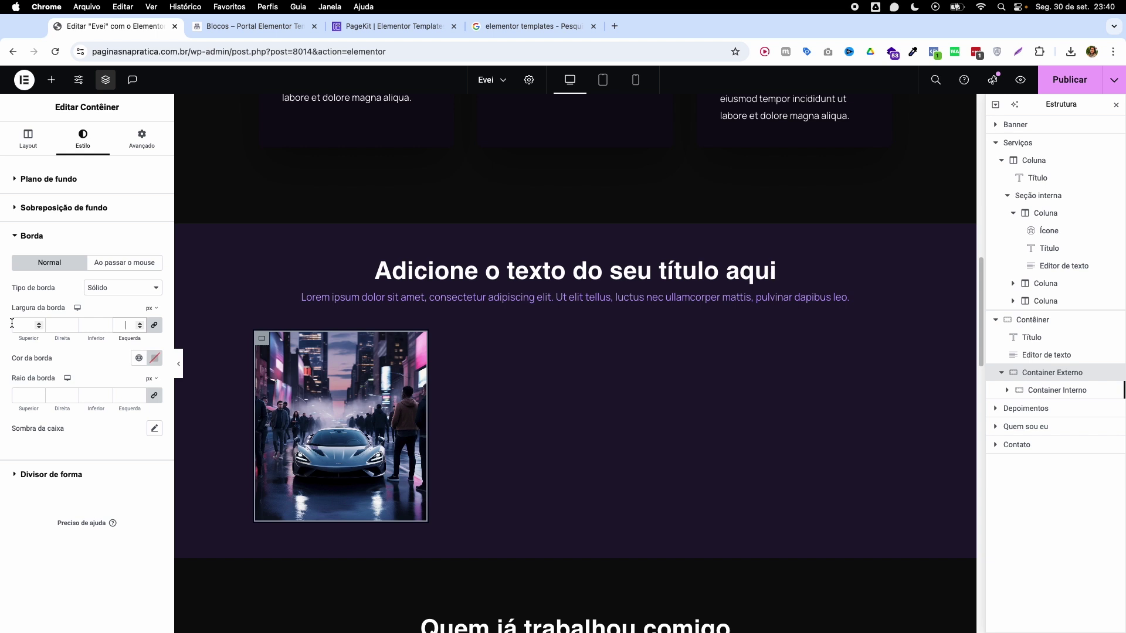
pyautogui.click(155, 360)
pyautogui.write('#FFFFFF')
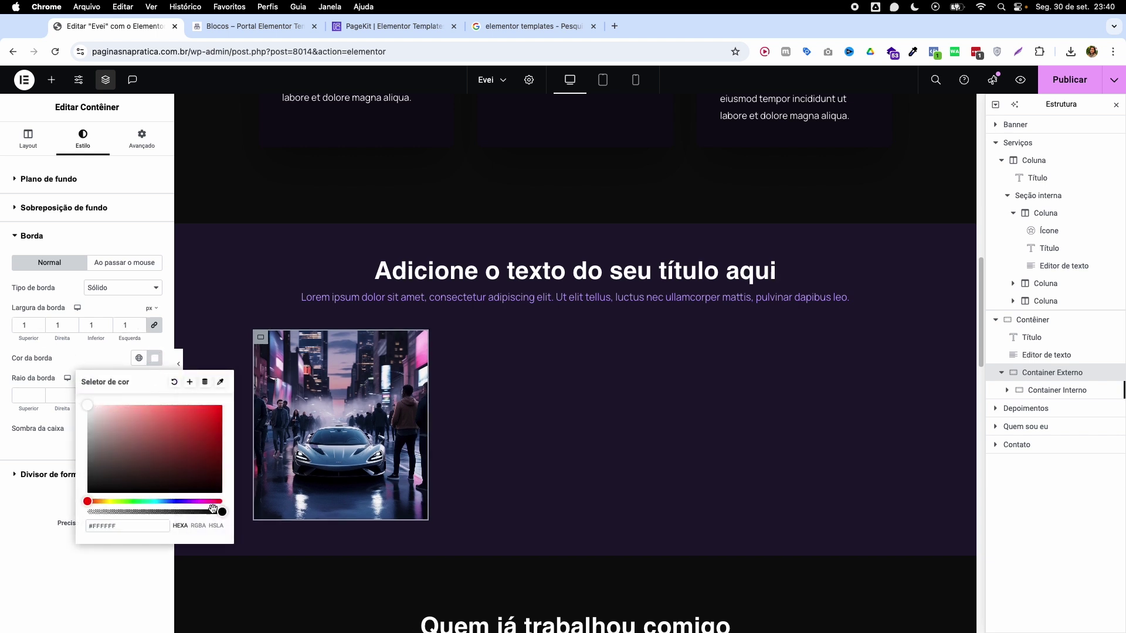
pyautogui.moveTo(221, 513); pyautogui.dragTo(105, 515)
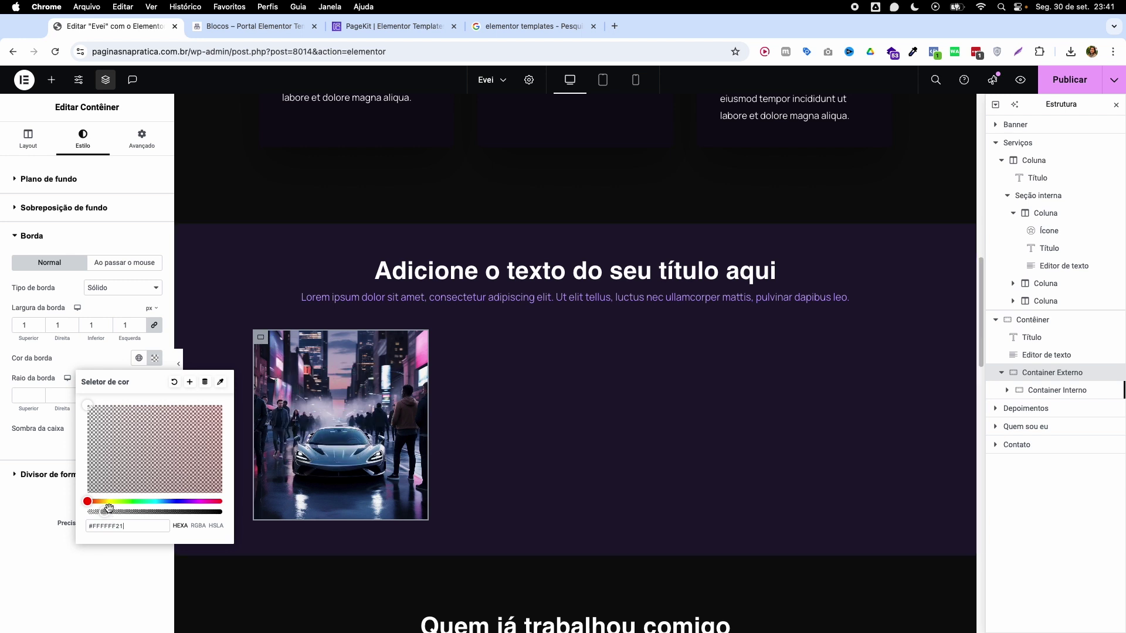
# - Set Container Externo's border radius to 10 px and deselect the container to see the rounded corners
pyautogui.click(36, 399)
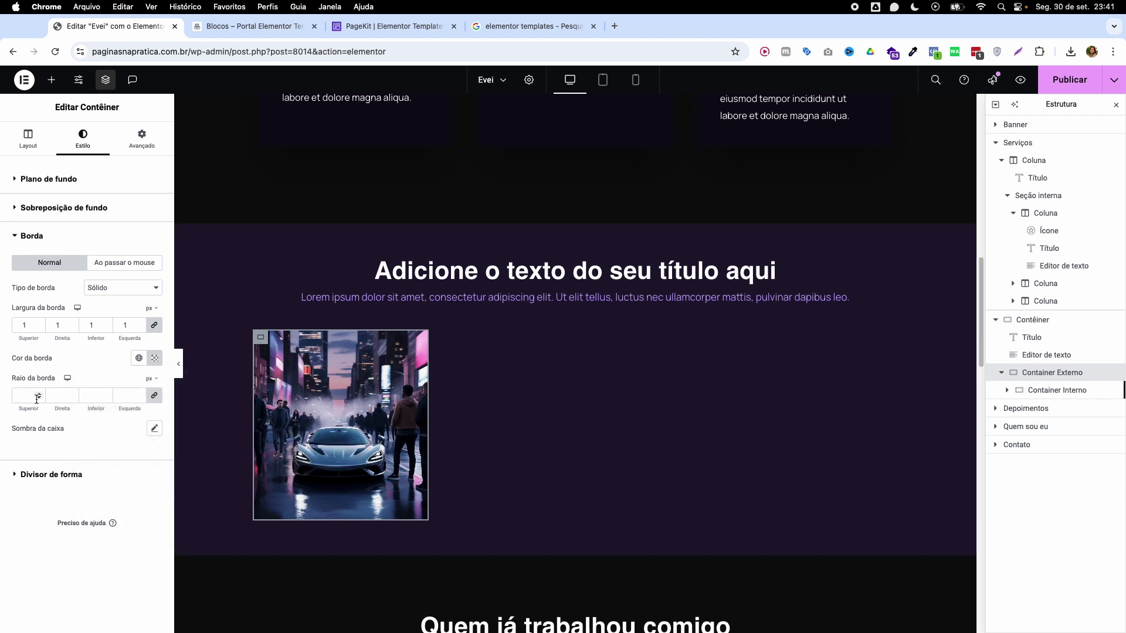
pyautogui.write('10')
pyautogui.click(850, 268)
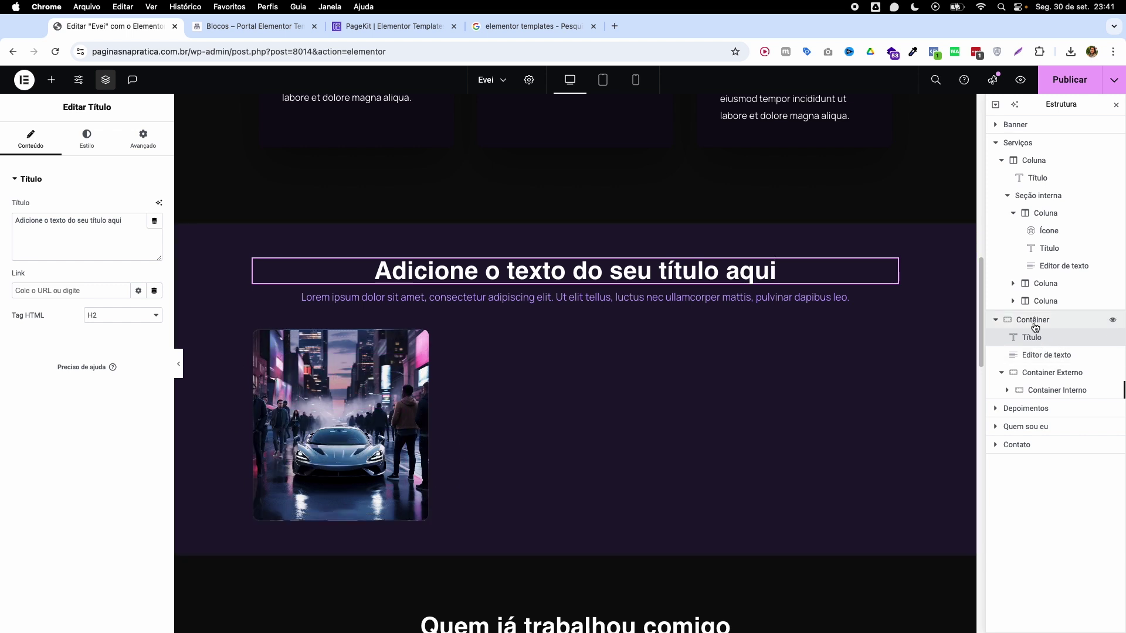
# - Give Container Externo a classic background overlay on hover in black, #000000
pyautogui.click(260, 340)
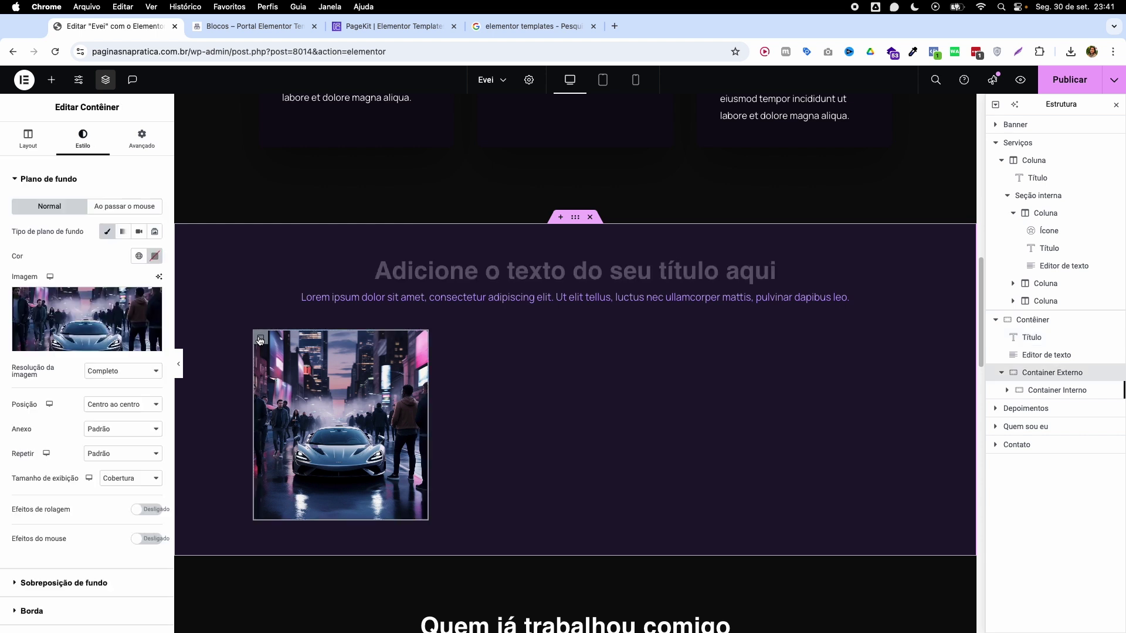
pyautogui.scroll(-5, 68, 448)
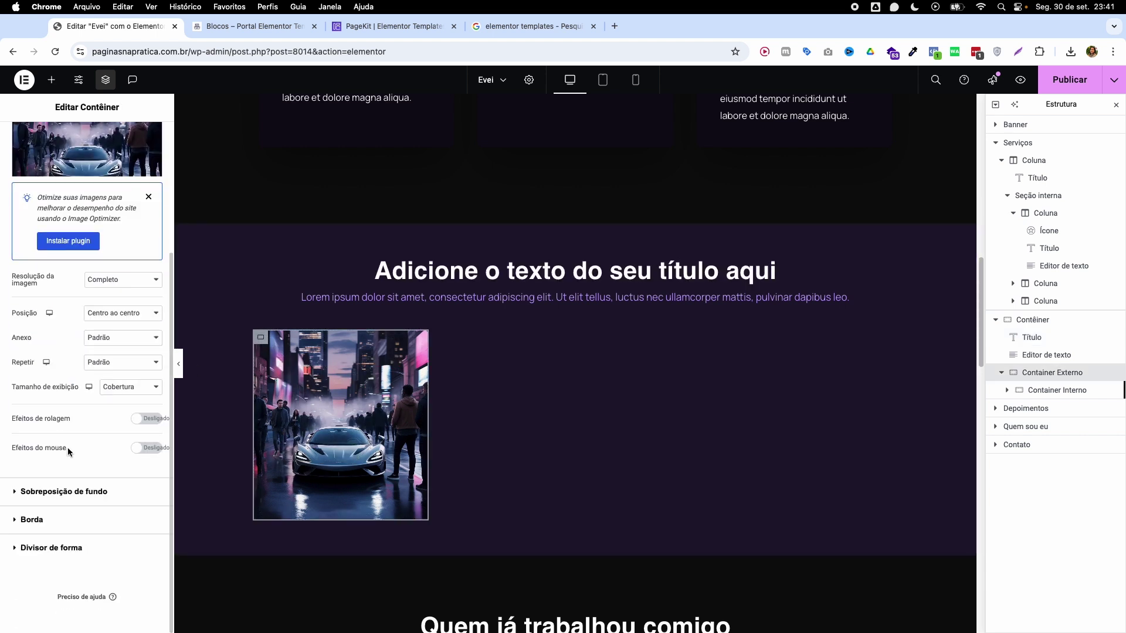
pyautogui.click(74, 491)
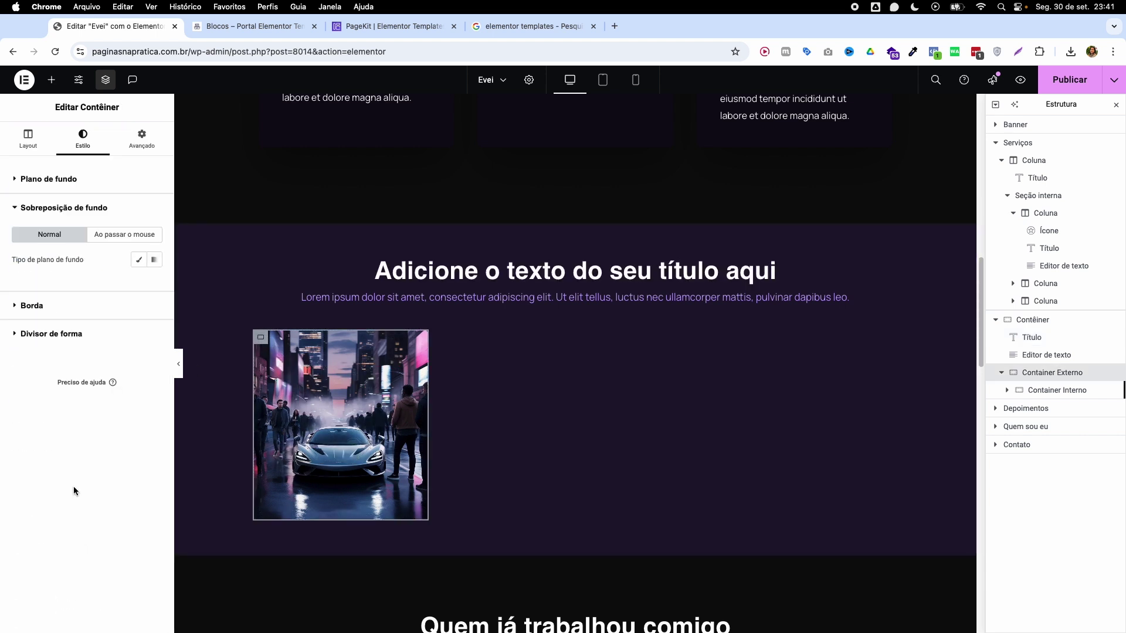
pyautogui.click(117, 239)
pyautogui.click(137, 260)
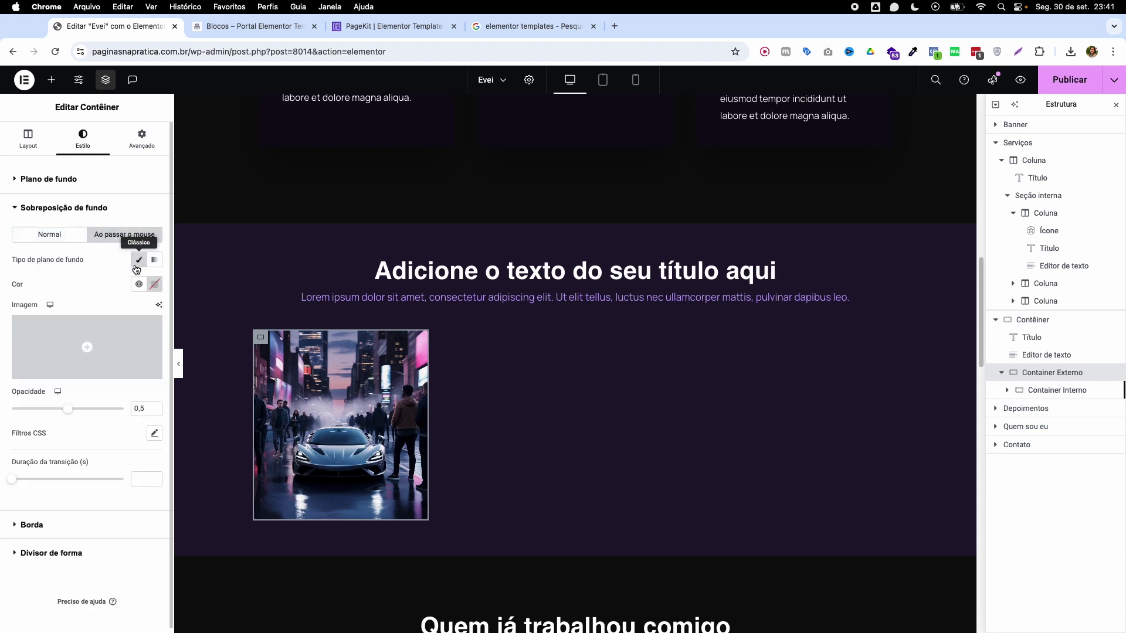
pyautogui.click(154, 284)
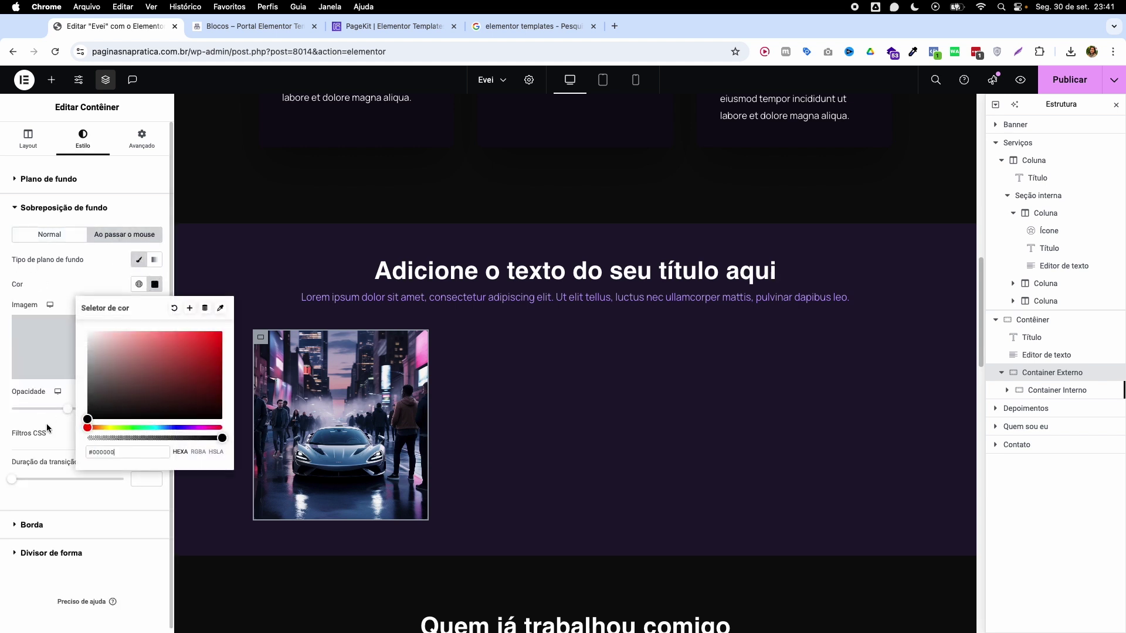
pyautogui.click(34, 446)
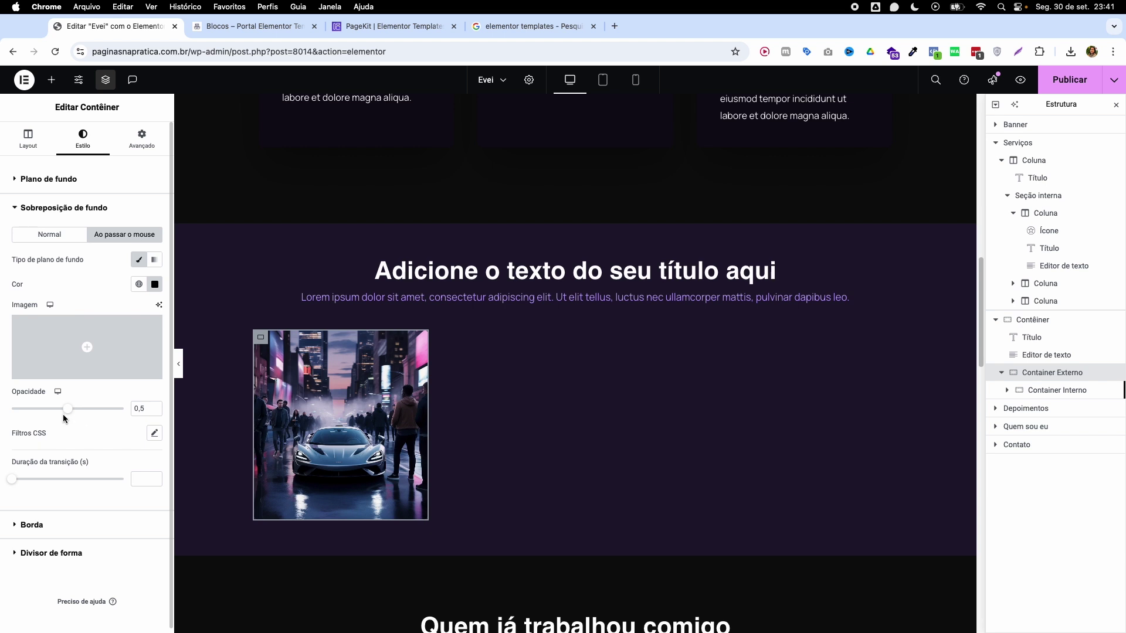
# - Adjust the hover overlay's opacity on Container Externo, checking the card's readability, and settle on 0.4
pyautogui.moveTo(68, 412); pyautogui.dragTo(90, 411)
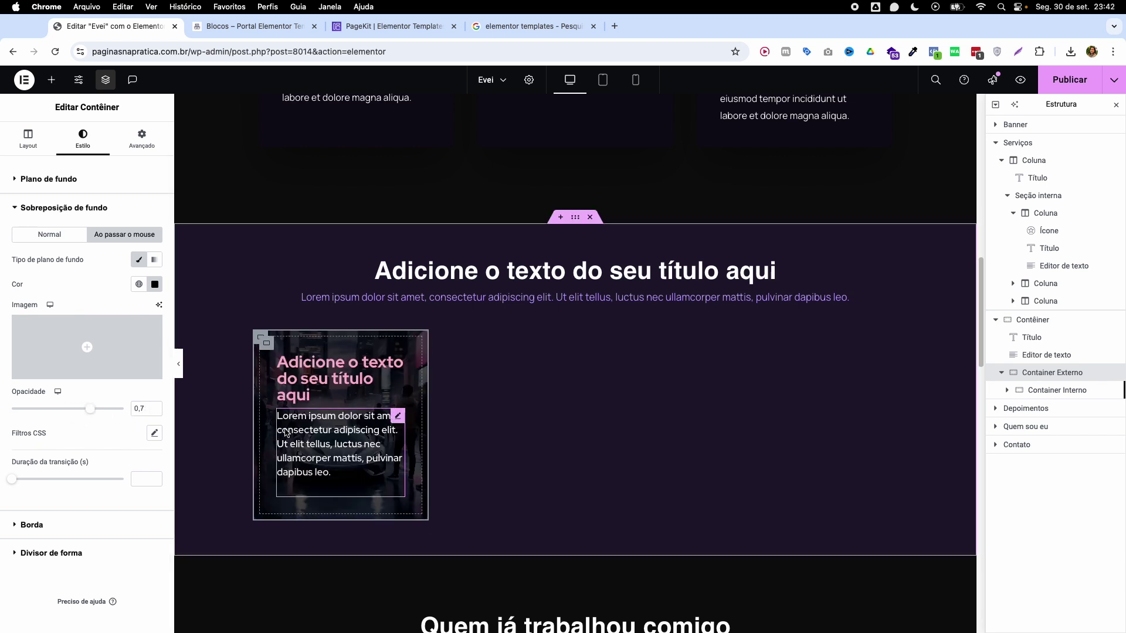
pyautogui.moveTo(92, 412); pyautogui.dragTo(73, 417)
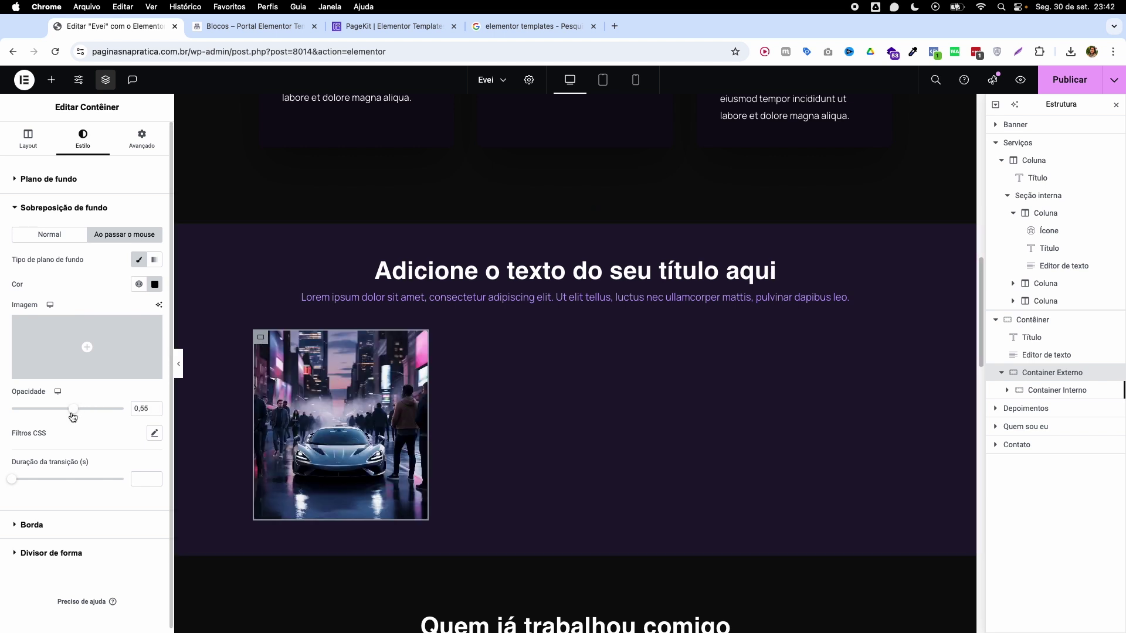
pyautogui.doubleClick(150, 409)
pyautogui.write('4')
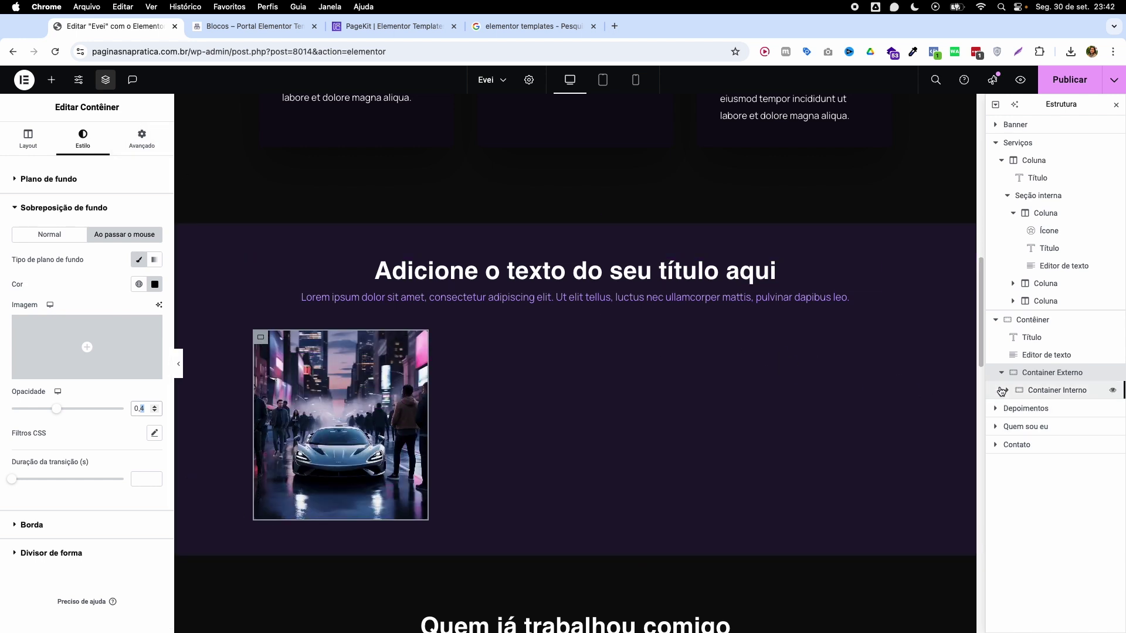
# - In Container Interno's custom CSS, add "transition: 1s ease-in-out;" to the .cont-interno rule below the opacity line
pyautogui.click(1049, 397)
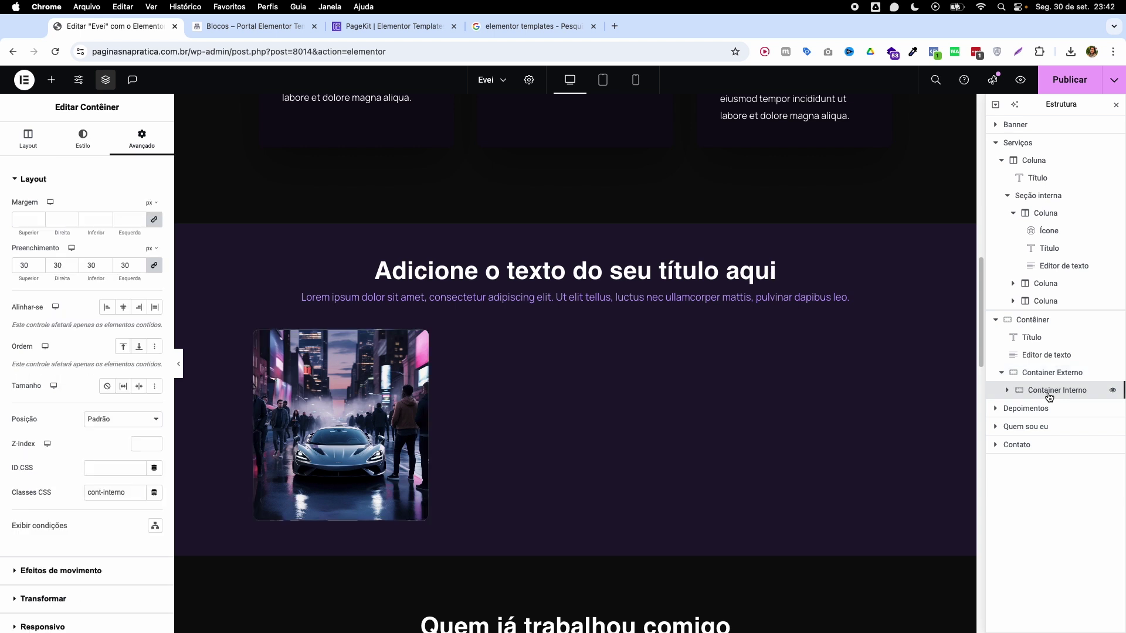
pyautogui.scroll(-4, 79, 528)
pyautogui.click(72, 545)
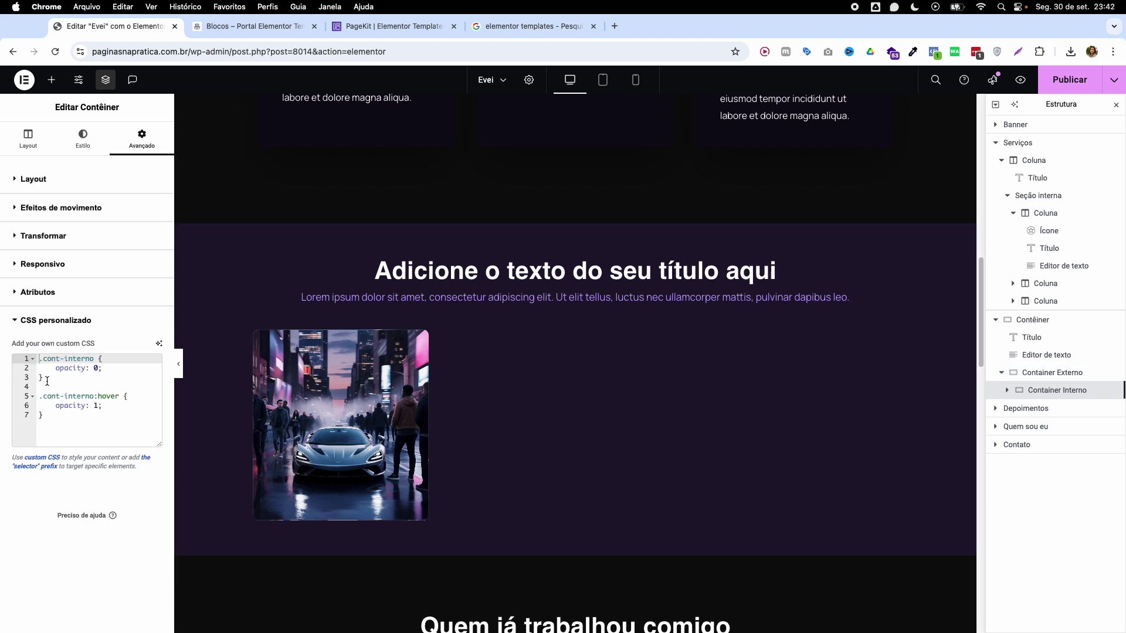
pyautogui.press('Down')
pyautogui.press('End')
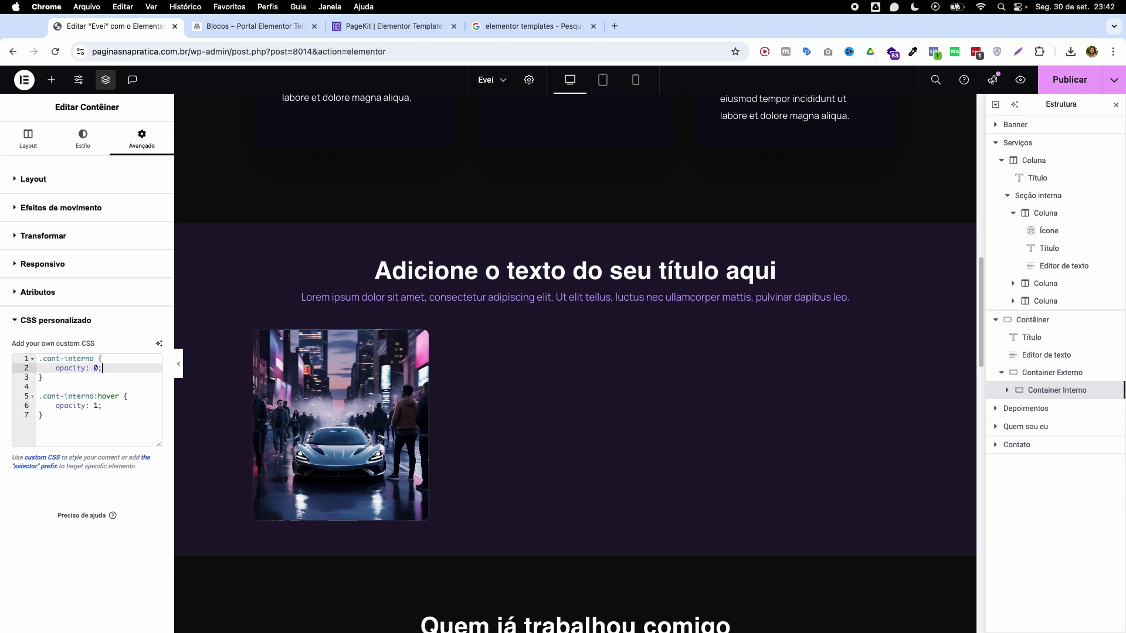
pyautogui.press('Return')
pyautogui.write('tra')
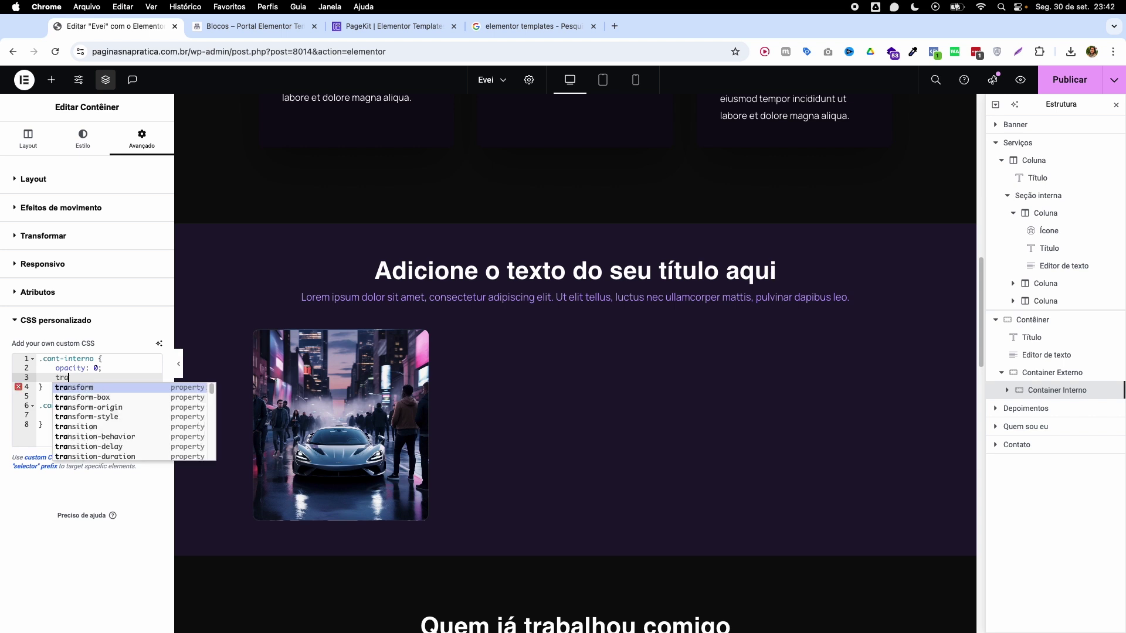
pyautogui.write('n')
pyautogui.press('Down')
pyautogui.press('Down')
pyautogui.press('Down')
pyautogui.press('Down')
pyautogui.press('Return')
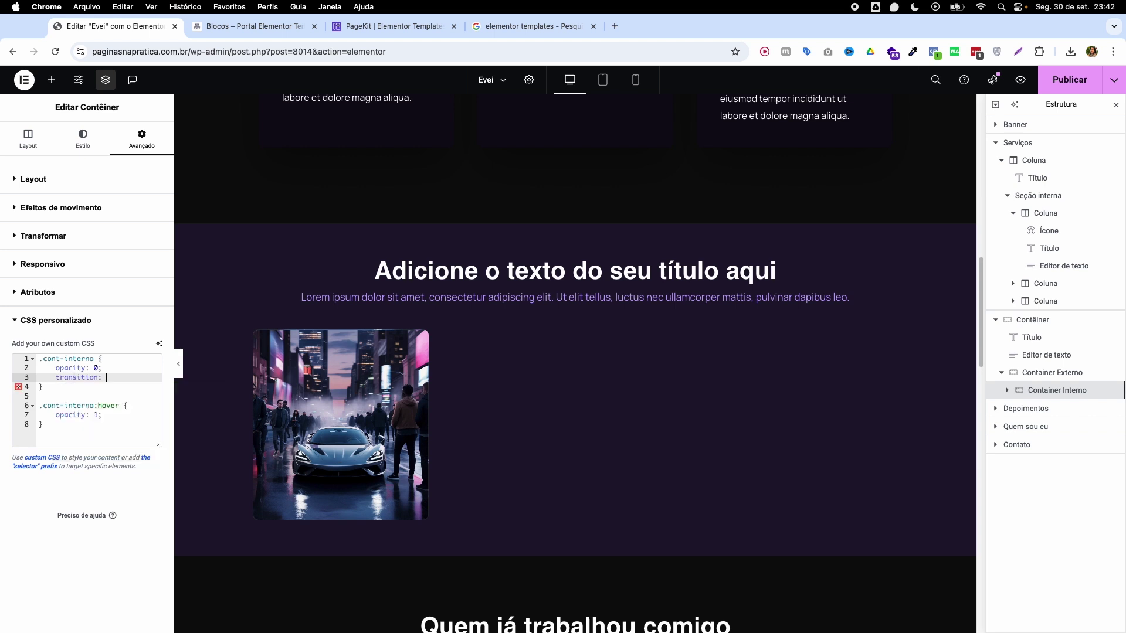
pyautogui.write('1s ea')
pyautogui.write('se-in-out;')
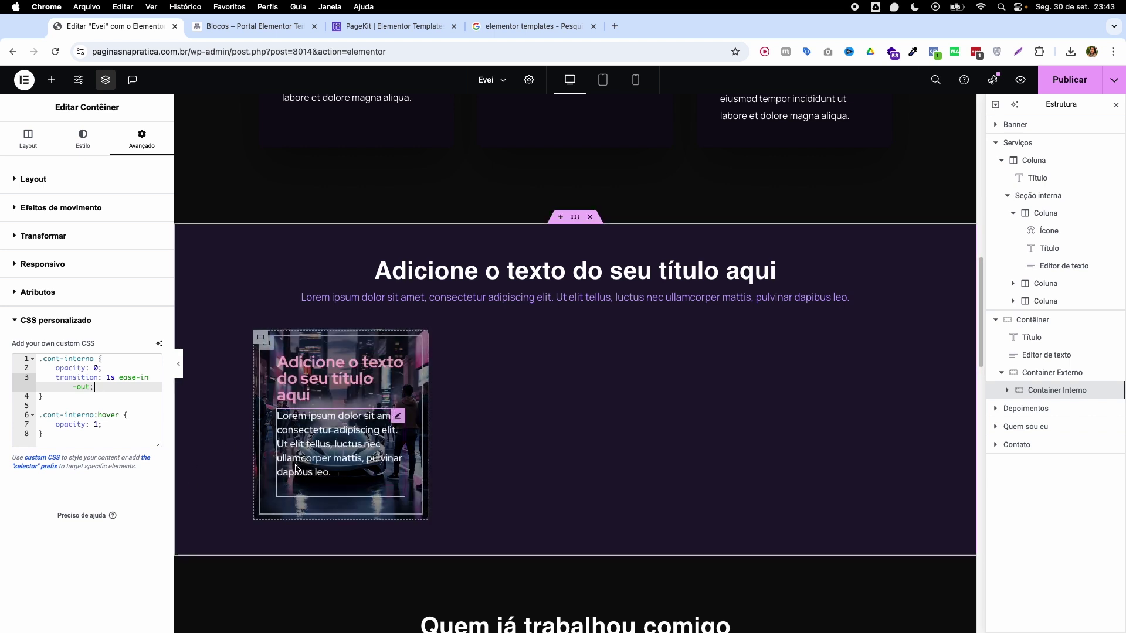
# - Change the digit in the .cont-interno transition duration to 5 and test the card's fade on hover
pyautogui.click(106, 378)
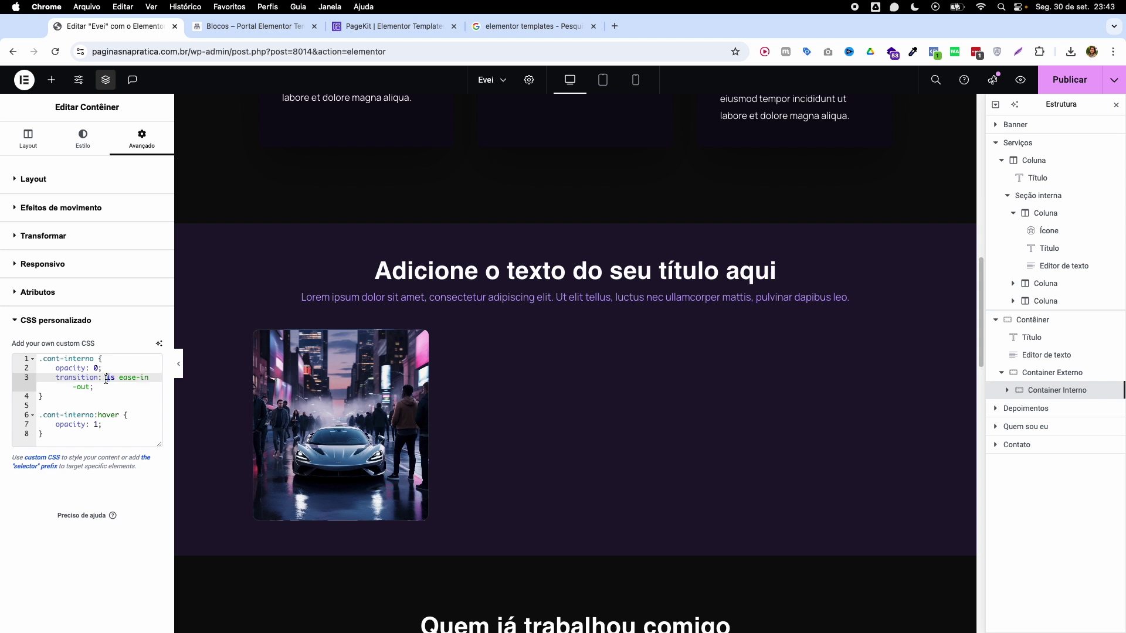
pyautogui.write('5')
pyautogui.click(279, 433)
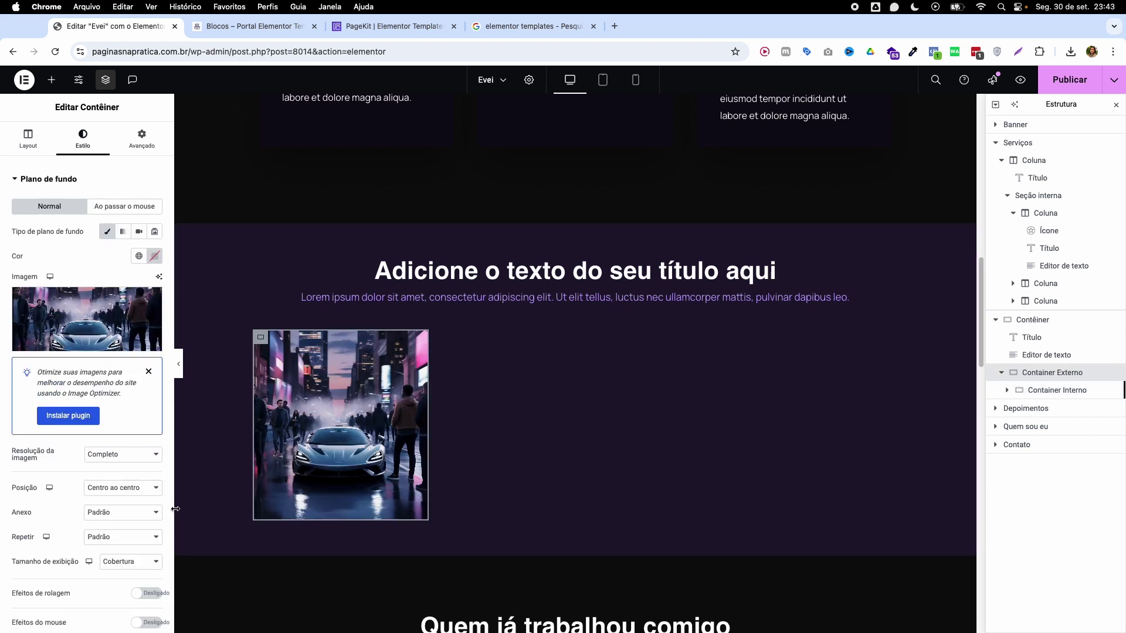
pyautogui.moveTo(312, 421)
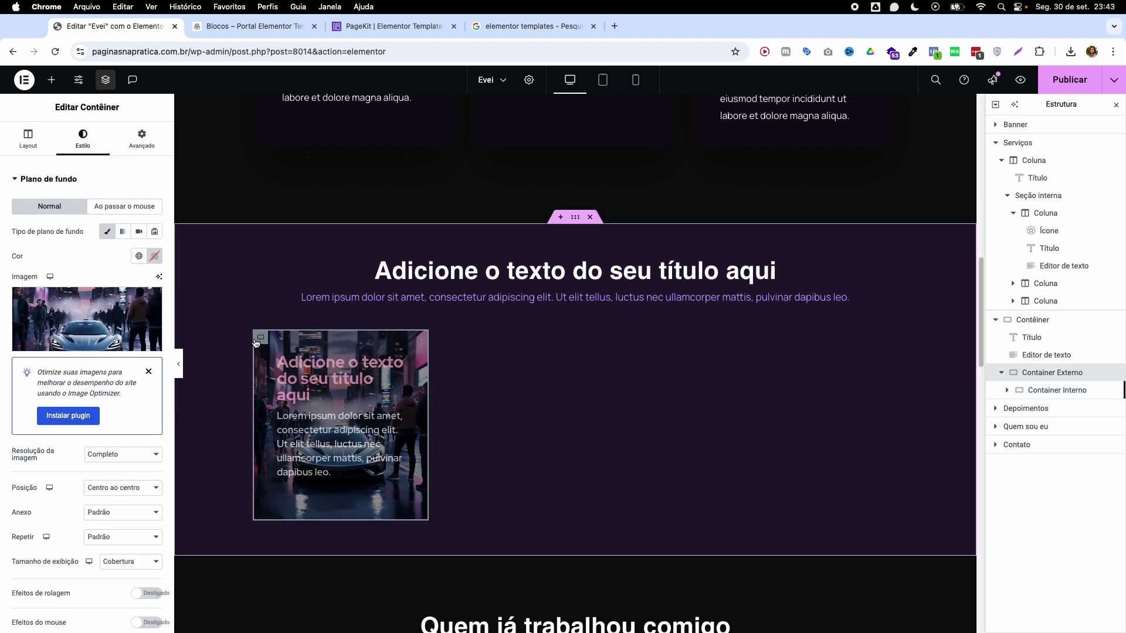
# - Copy the text color #C2A7FF from the subtitle under the section heading
pyautogui.click(372, 297)
pyautogui.click(87, 138)
pyautogui.click(154, 231)
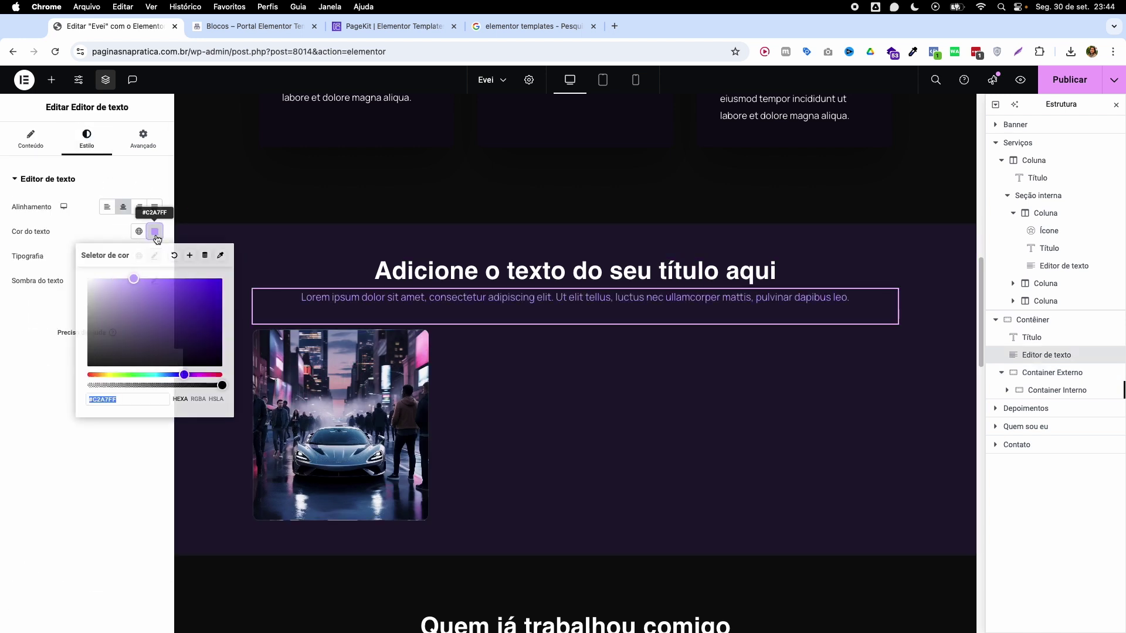
# - Give Container Externo a solid 2 px border on hover in the subtitle's purple, #C2A7FF
pyautogui.click(278, 343)
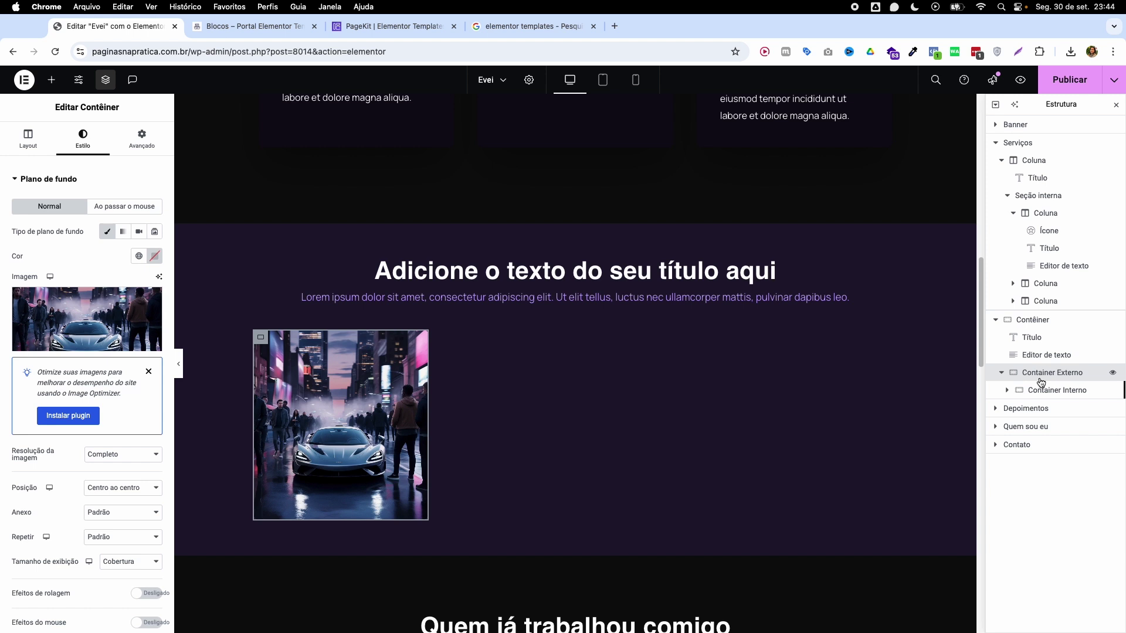
pyautogui.scroll(-3, 27, 516)
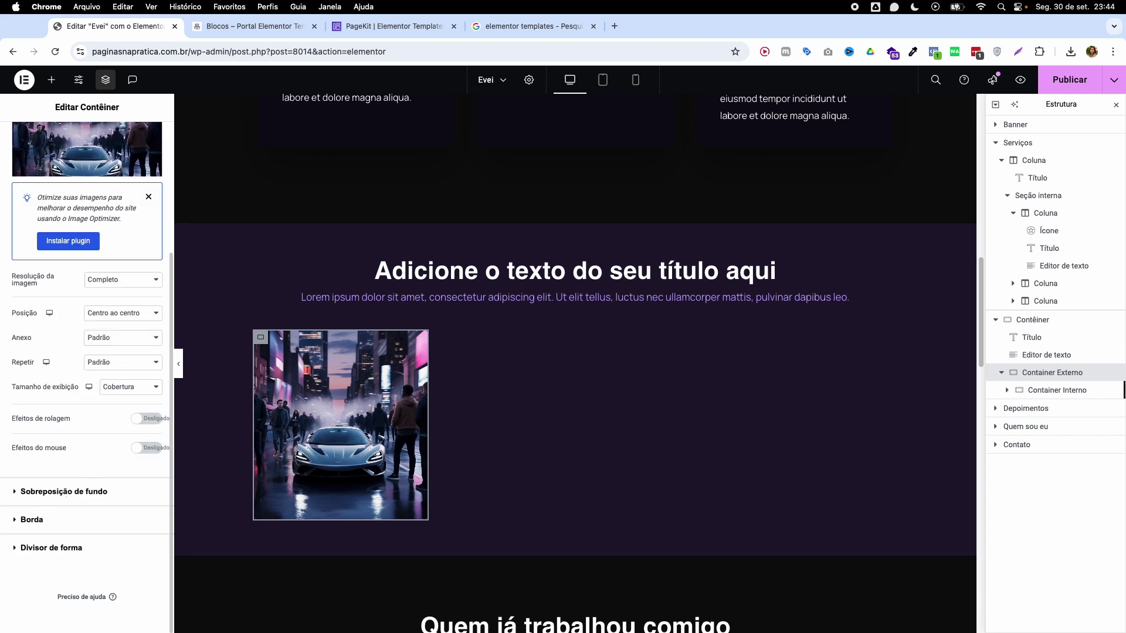
pyautogui.click(30, 520)
pyautogui.click(117, 263)
pyautogui.click(109, 287)
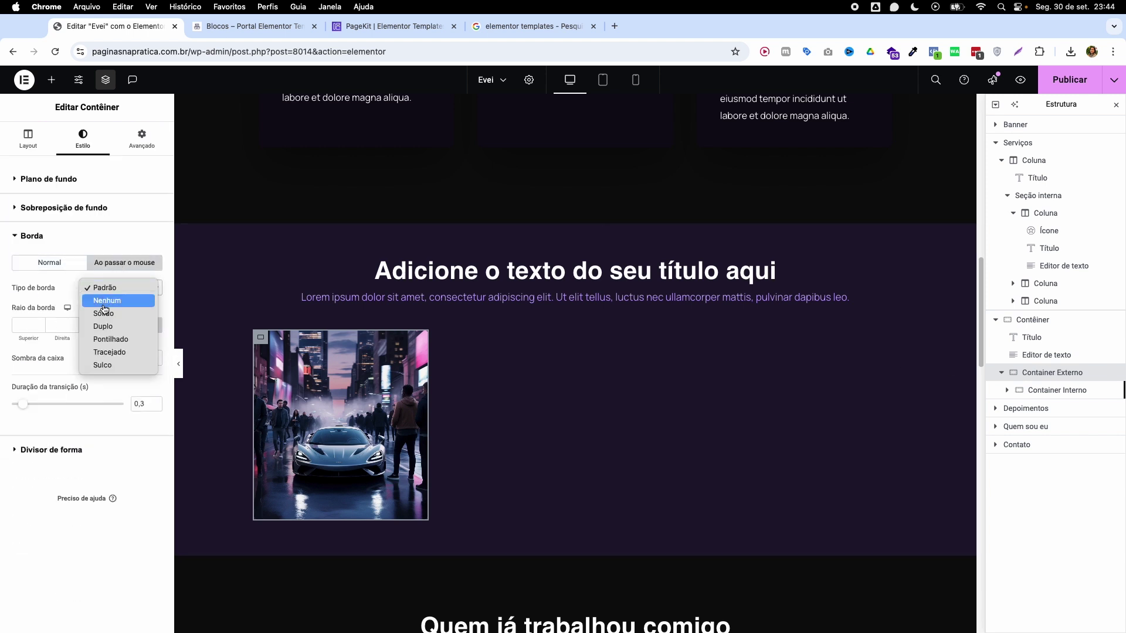
pyautogui.click(104, 314)
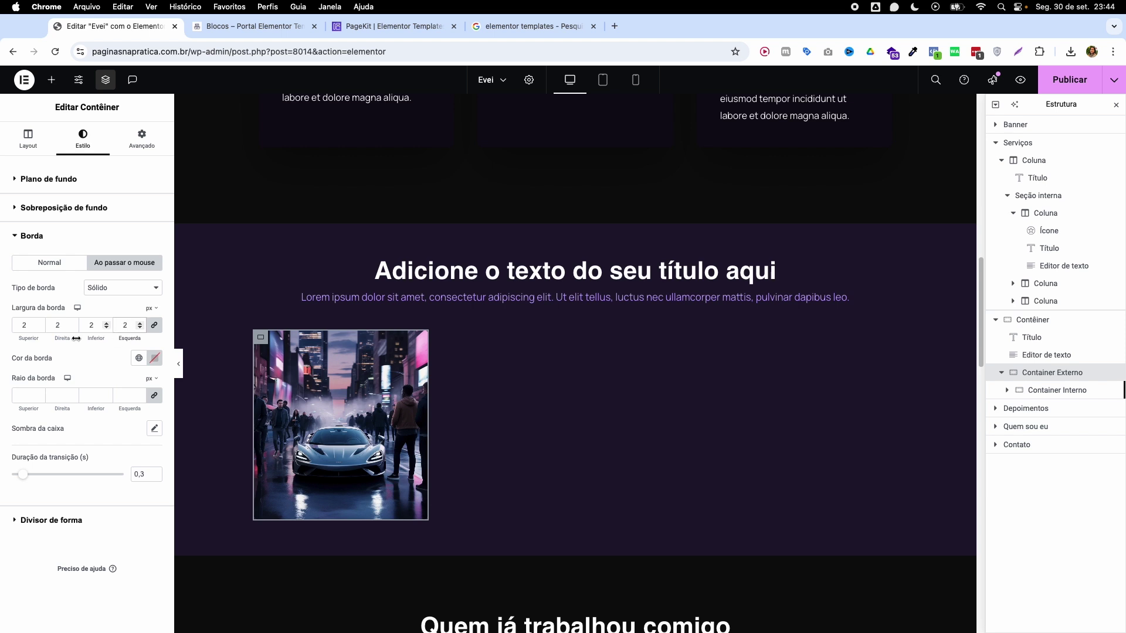
pyautogui.click(154, 359)
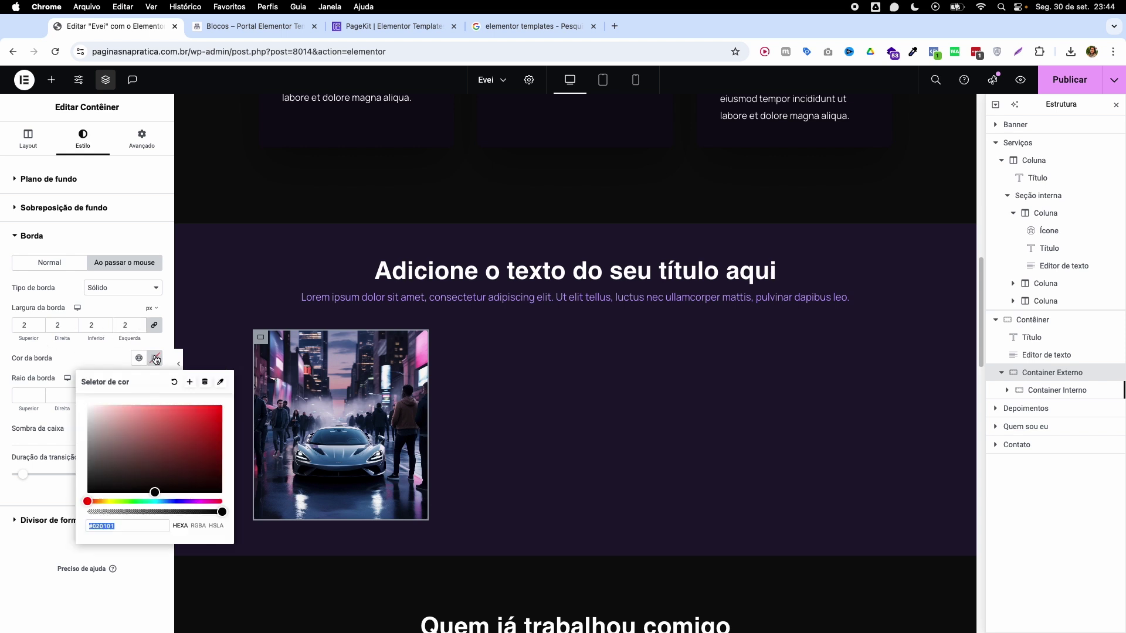
pyautogui.click(744, 311)
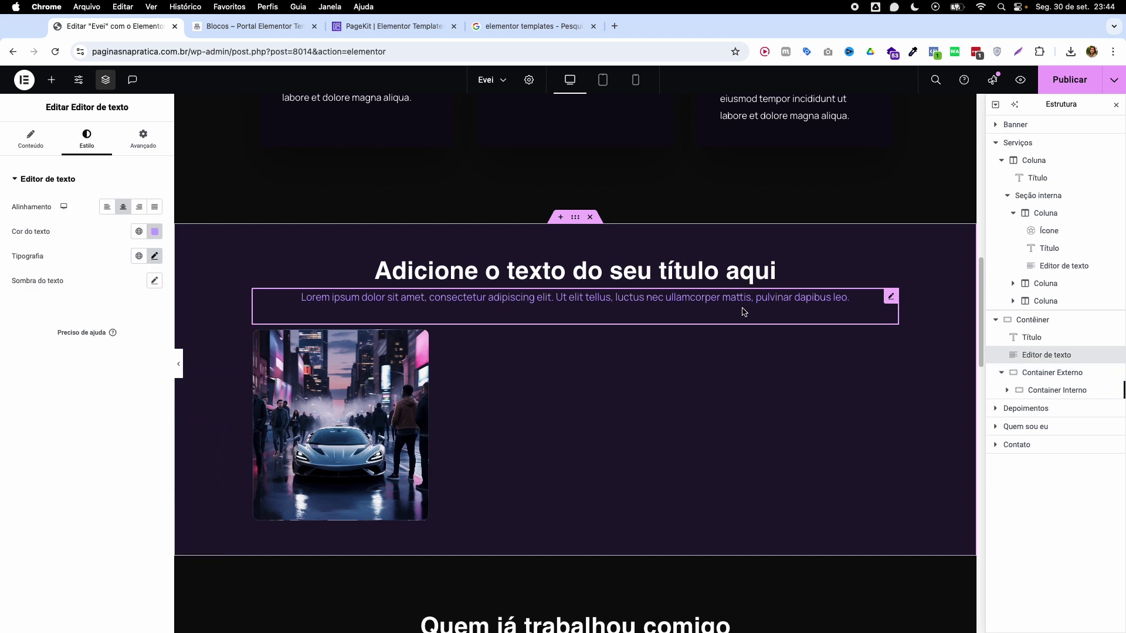
# - Save the page and open its preview in the browser to test the card's hover overlay and border
pyautogui.moveTo(400, 395)
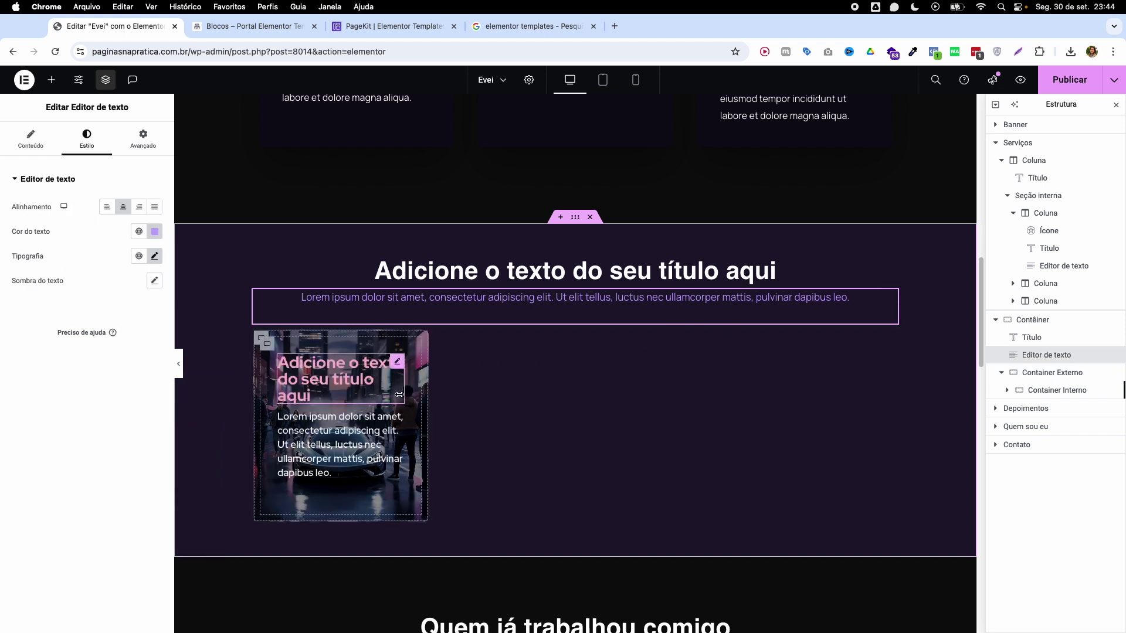
pyautogui.press('super+s')
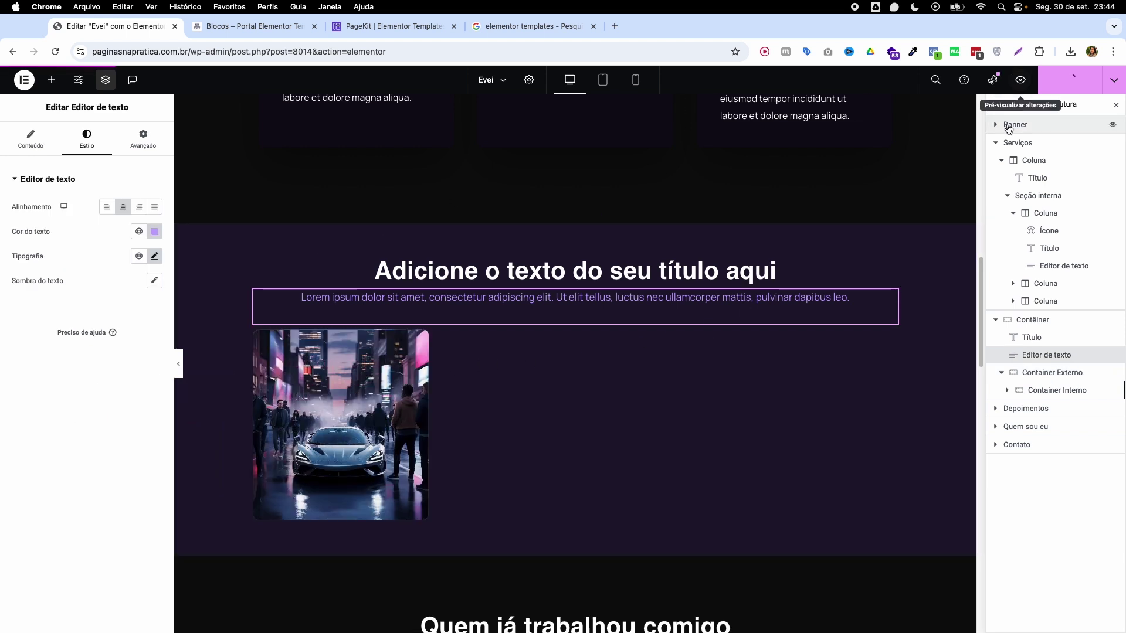
pyautogui.click(1015, 89)
pyautogui.moveTo(261, 389)
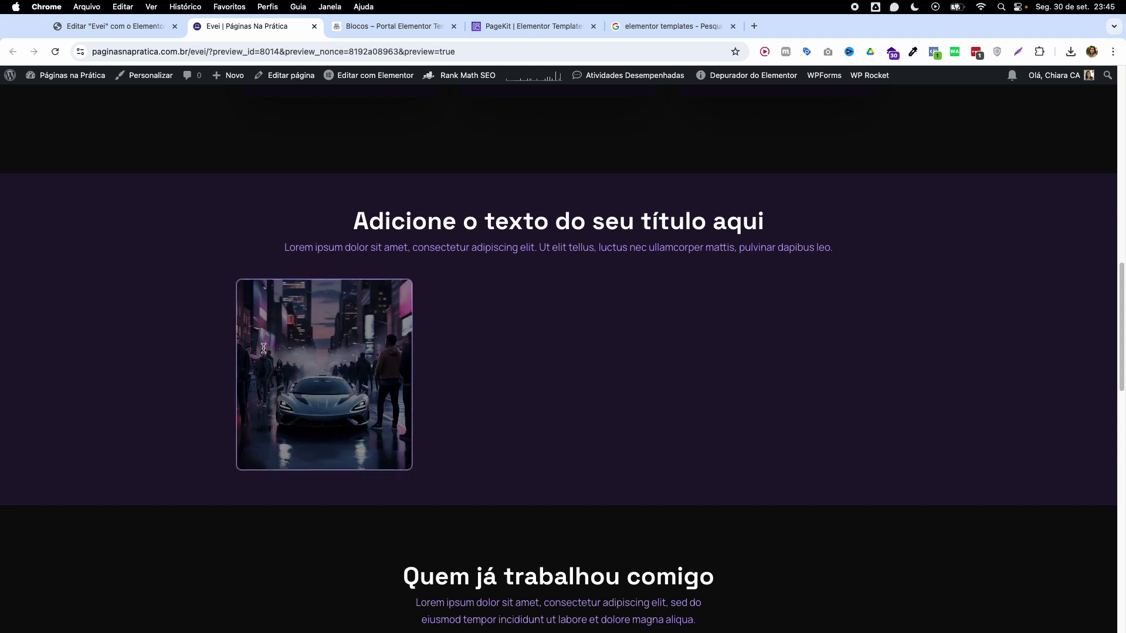
pyautogui.moveTo(334, 299)
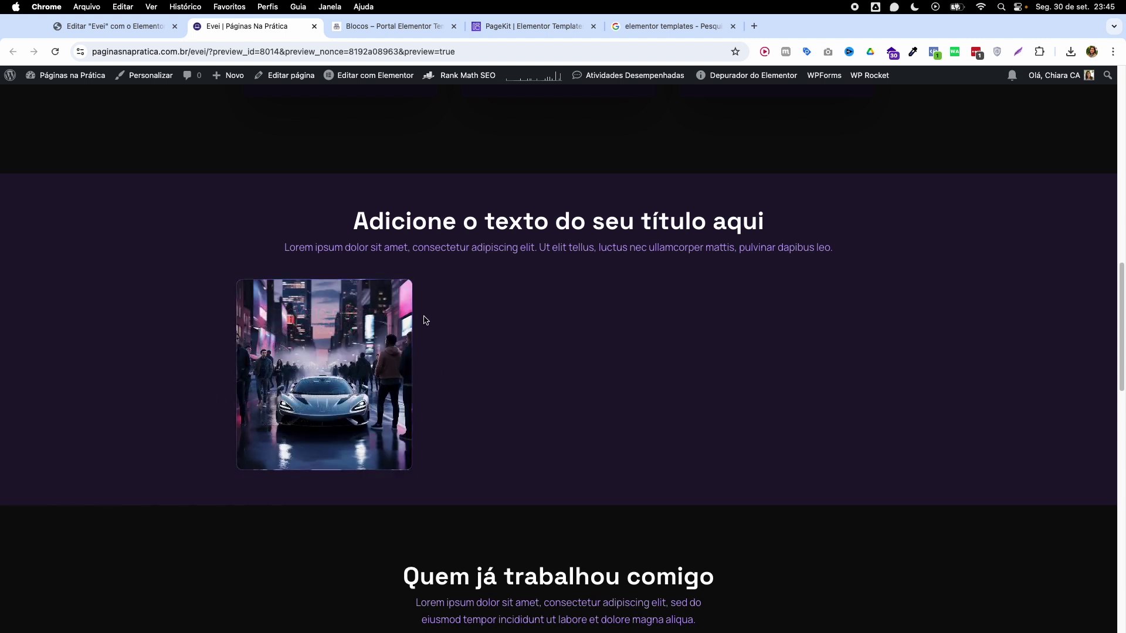
# - Return to the editor and set Container Externo's HTML tag to "a (link)"
pyautogui.click(105, 27)
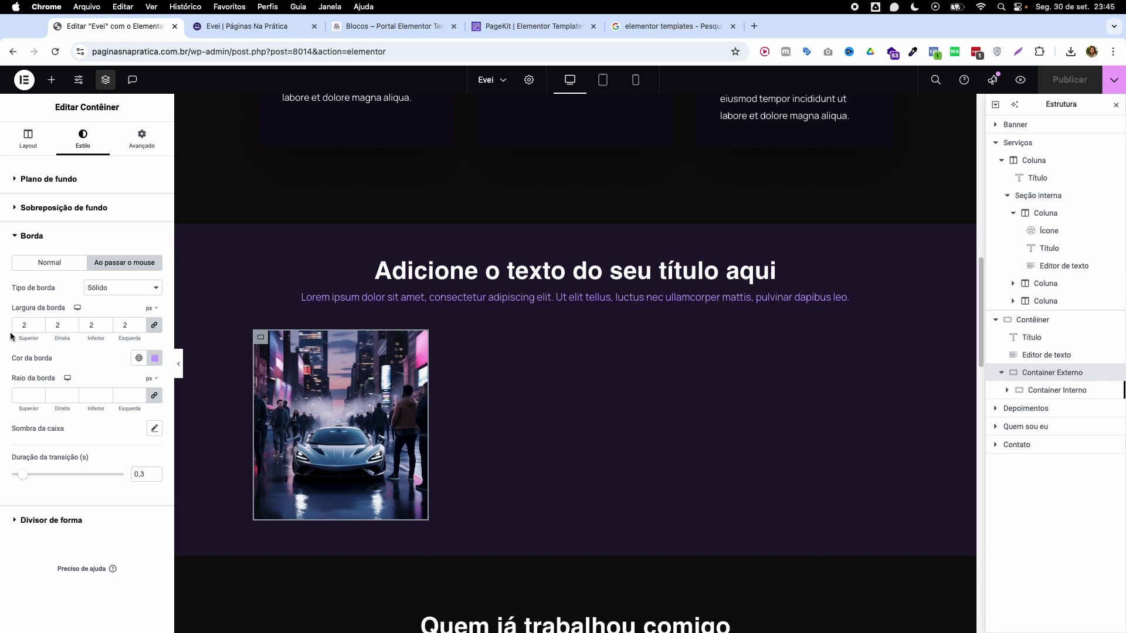
pyautogui.click(28, 135)
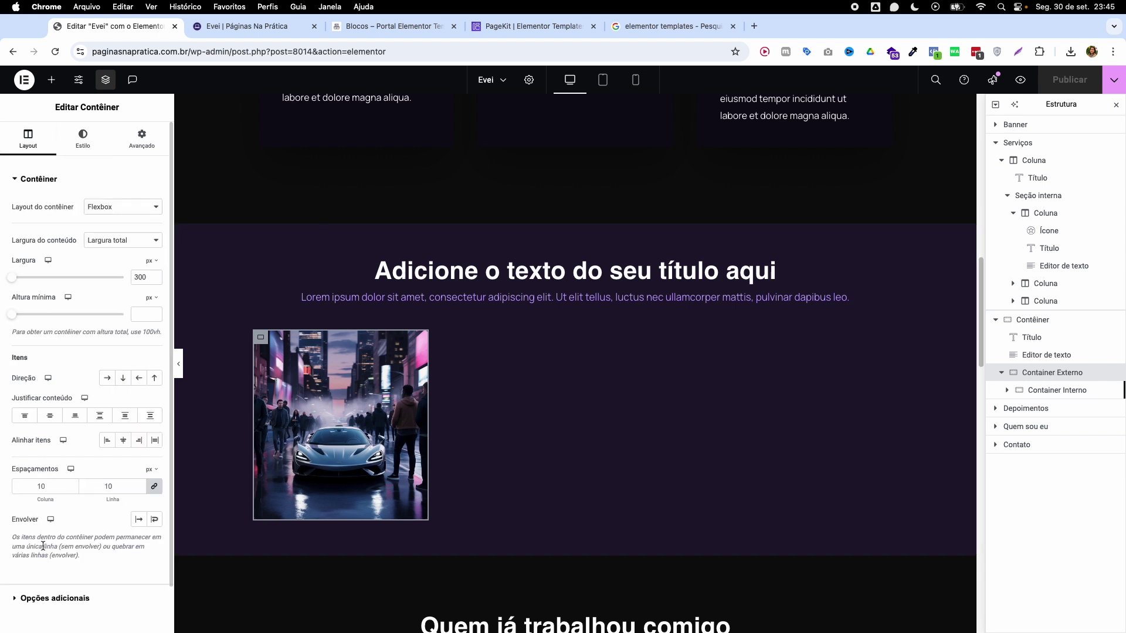
pyautogui.click(38, 596)
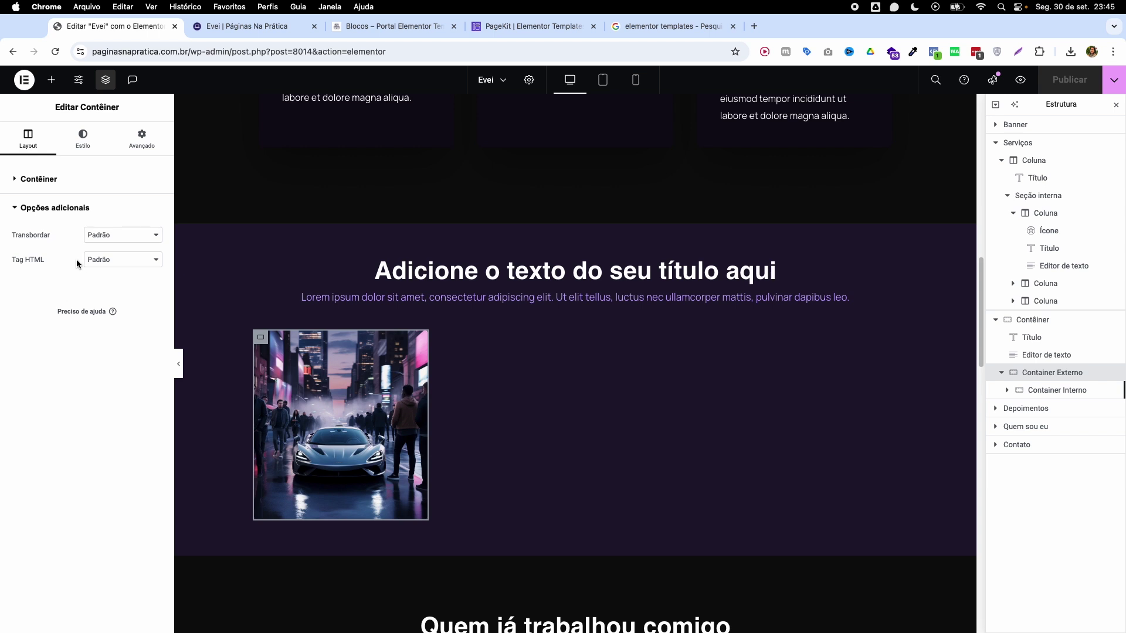
pyautogui.click(101, 263)
pyautogui.click(105, 376)
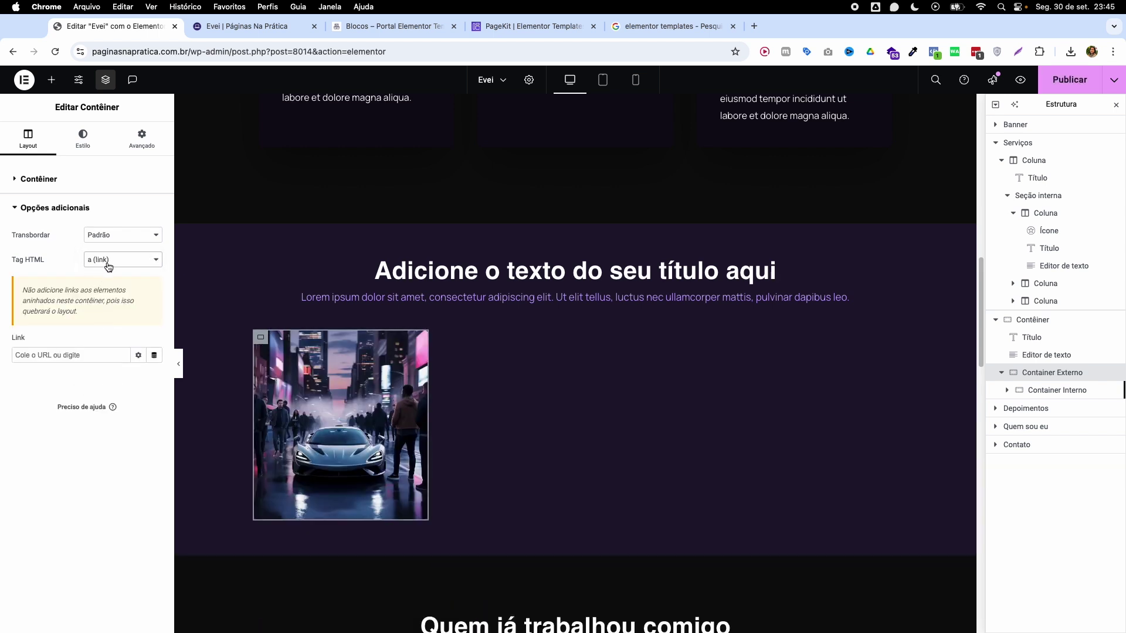
pyautogui.moveTo(190, 51); pyautogui.dragTo(90, 51)
pyautogui.press('super+c')
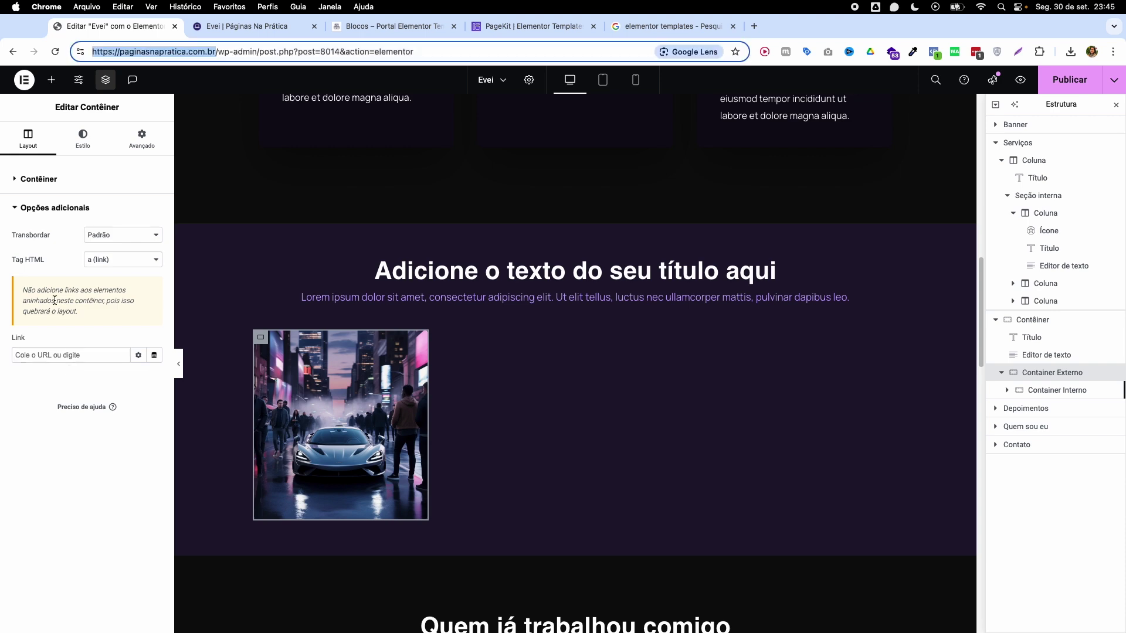
pyautogui.click(44, 355)
pyautogui.press('super+v')
pyautogui.click(1078, 85)
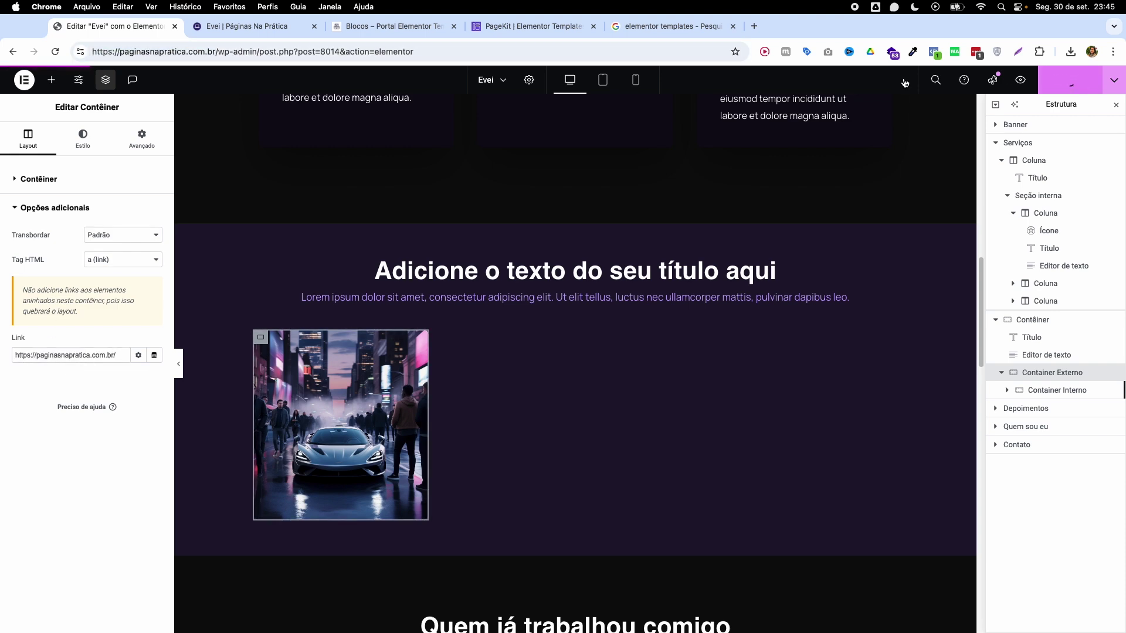
# - Switch to the Evei page preview and test the car card's hover effect and link to the home page
pyautogui.click(249, 26)
pyautogui.scroll(-7, 163, 256)
pyautogui.scroll(7, 156, 262)
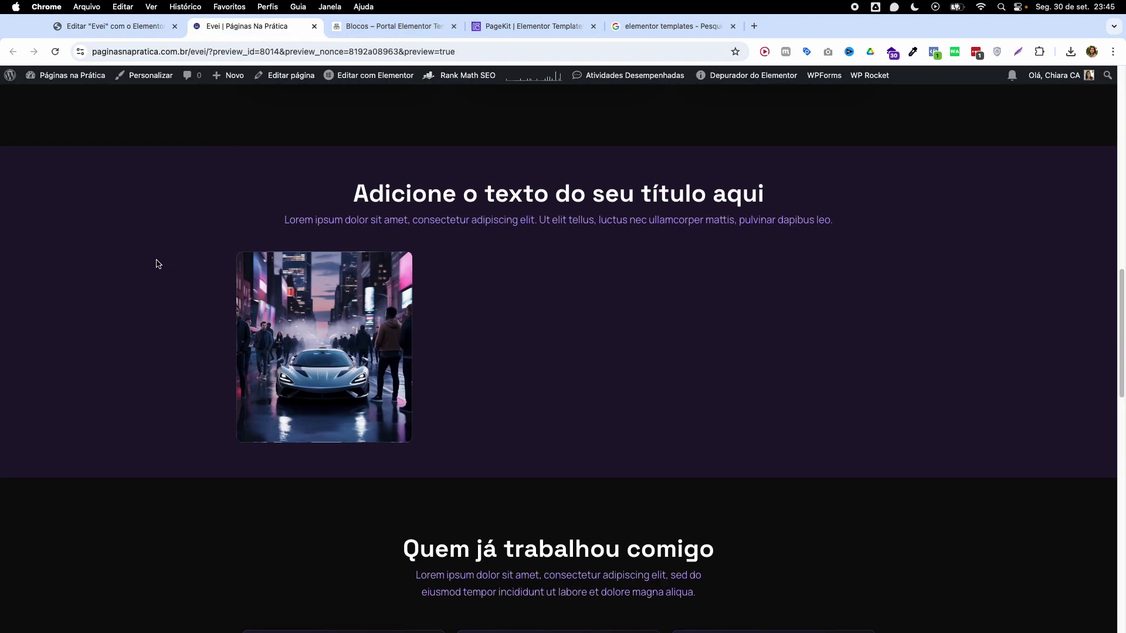
pyautogui.moveTo(278, 326)
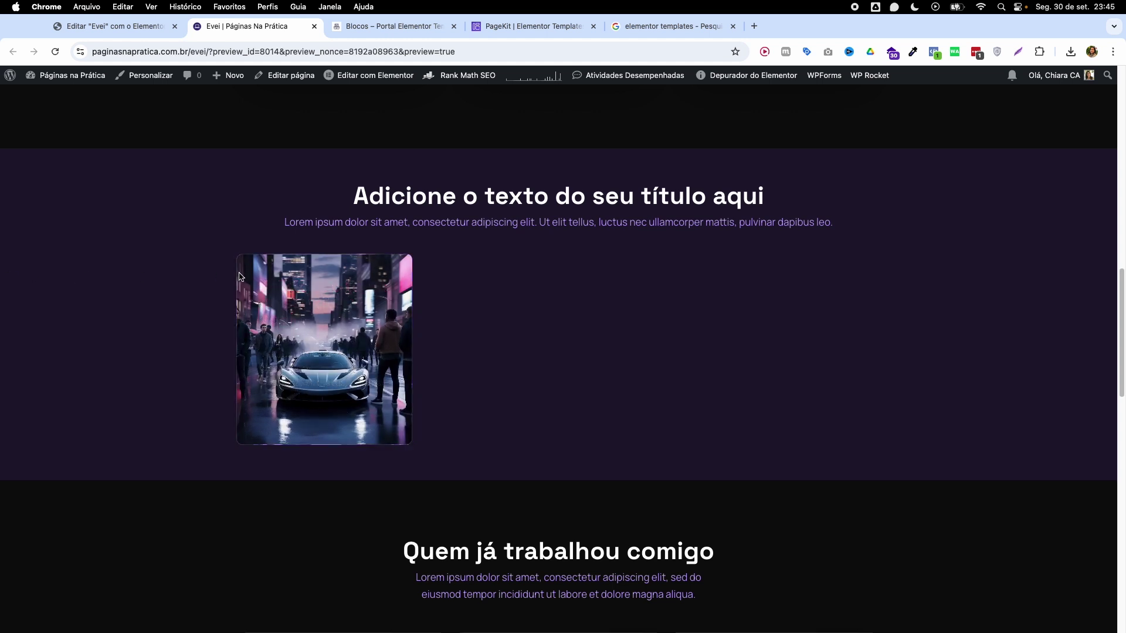
pyautogui.click(341, 294)
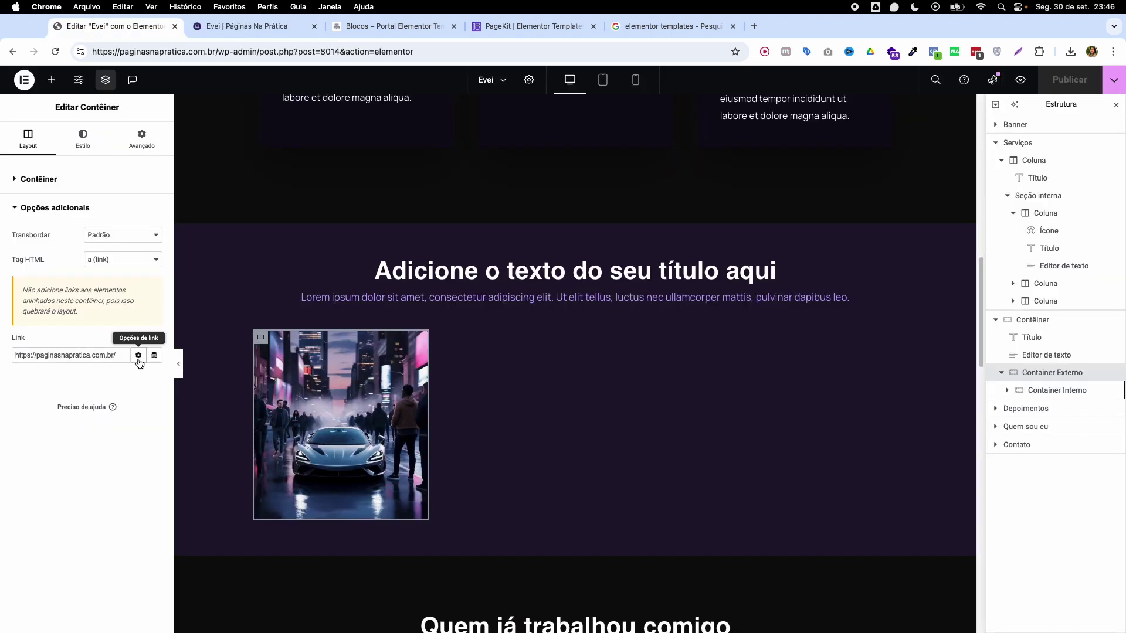
# - Show the link options of Container Externo, including the new-window and nofollow settings
pyautogui.click(139, 357)
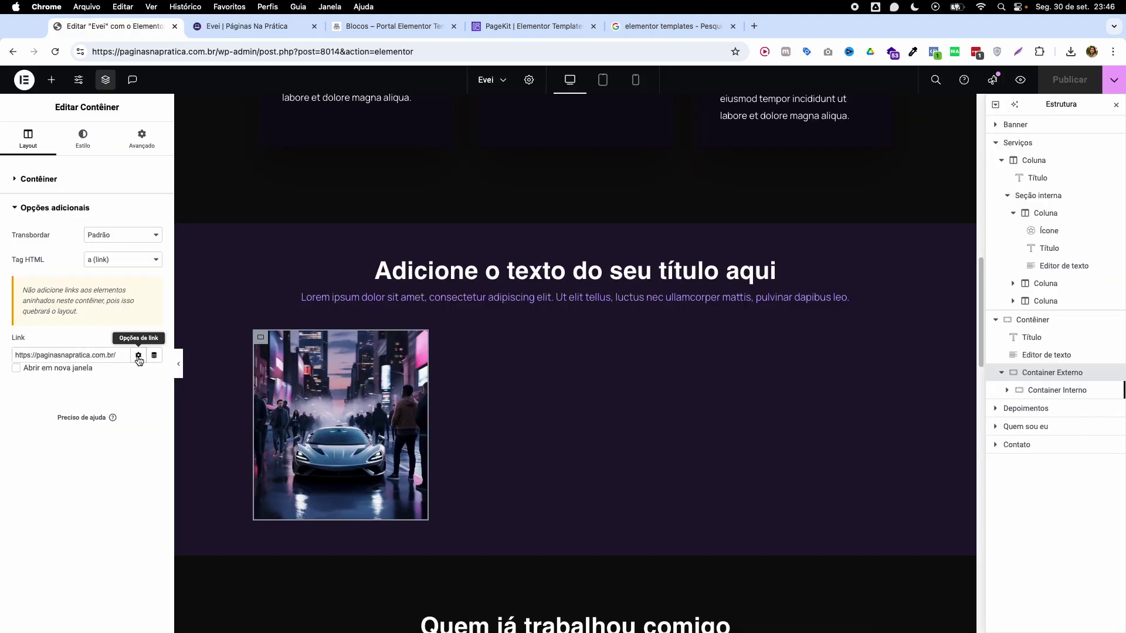
pyautogui.click(44, 376)
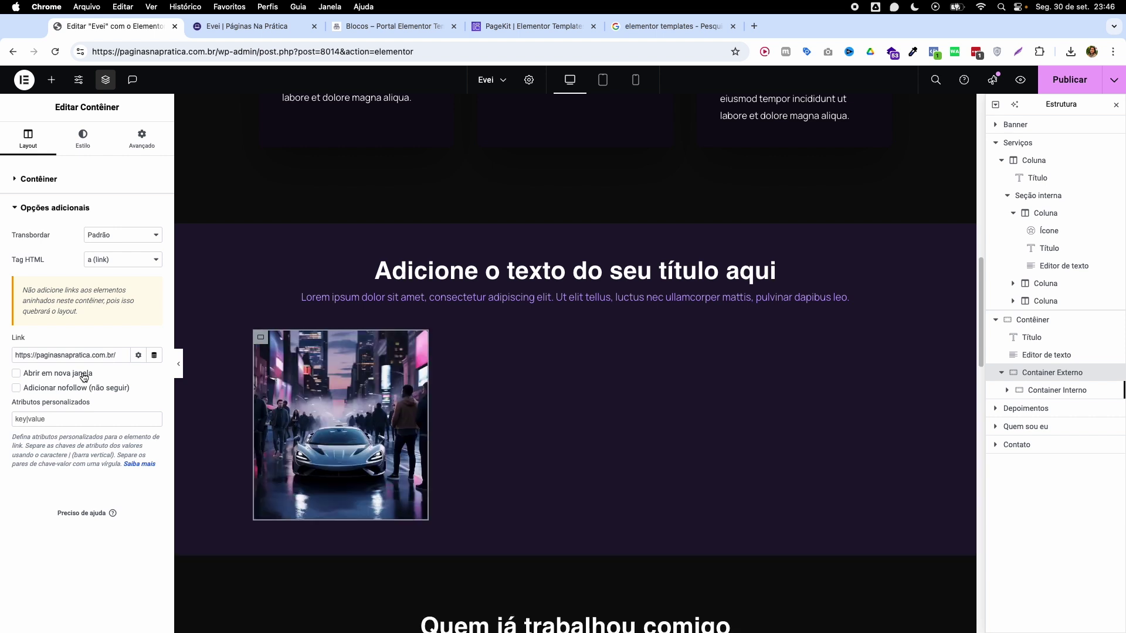
# - Duplicate Container Externo twice and name the copies Container Externo 2 and Container Externo 3
pyautogui.click(1002, 372)
pyautogui.rightClick(1045, 380)
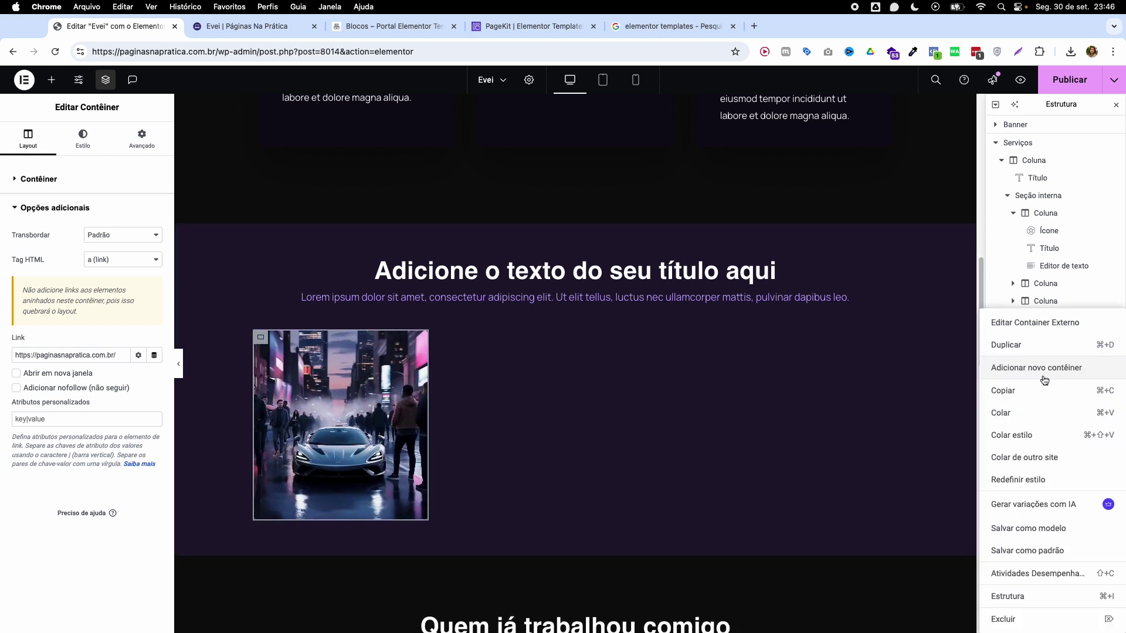
pyautogui.click(1010, 344)
pyautogui.doubleClick(1078, 391)
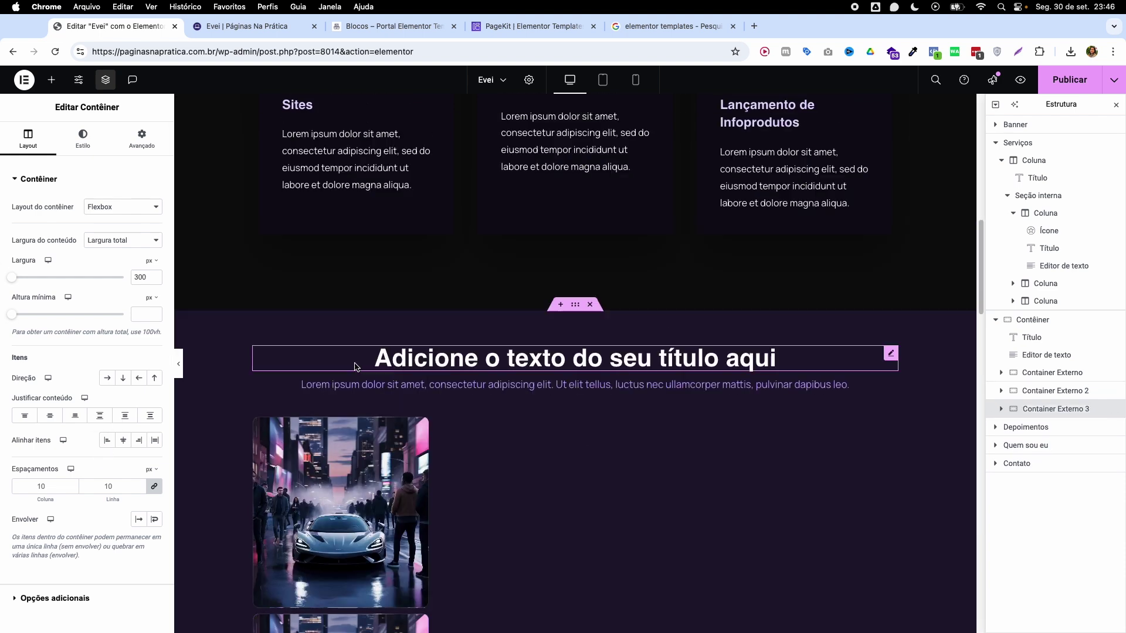
pyautogui.scroll(-7, 354, 366)
pyautogui.scroll(5, 304, 464)
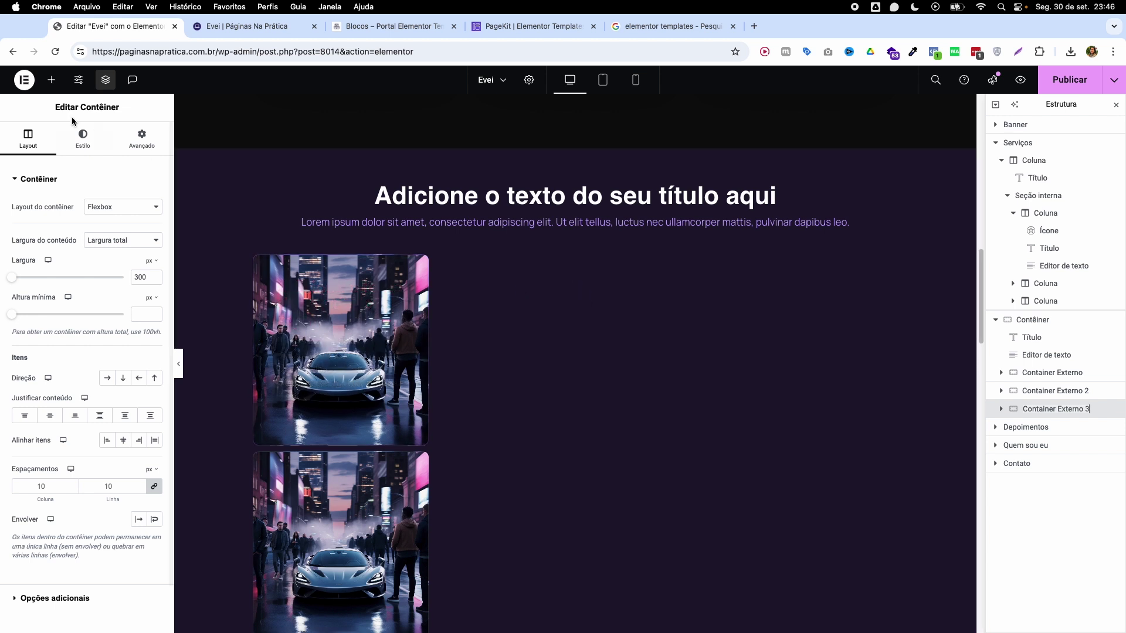
# - Insert a new container below the subtitle and move the three Container Externo cards into it
pyautogui.click(51, 80)
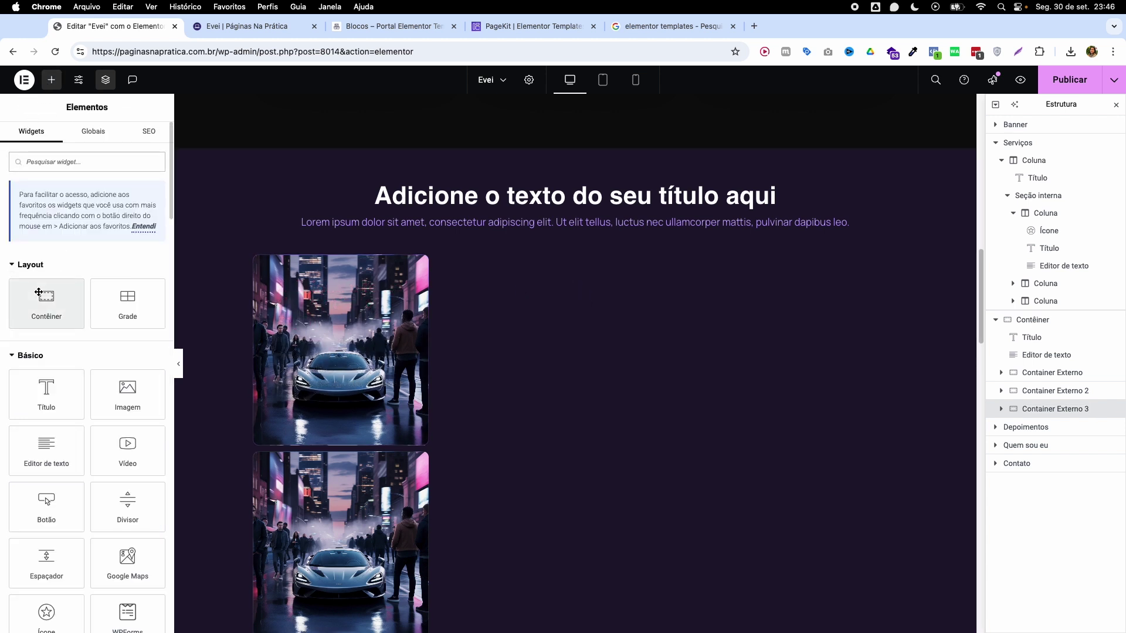
pyautogui.moveTo(39, 292); pyautogui.dragTo(367, 233)
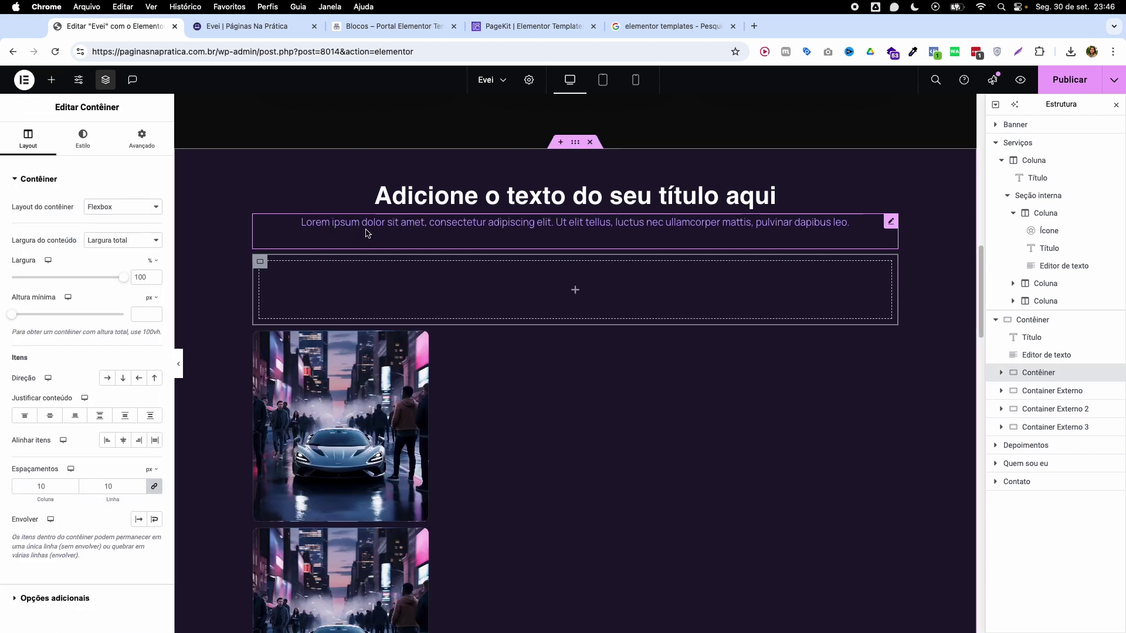
pyautogui.moveTo(293, 375); pyautogui.dragTo(286, 328)
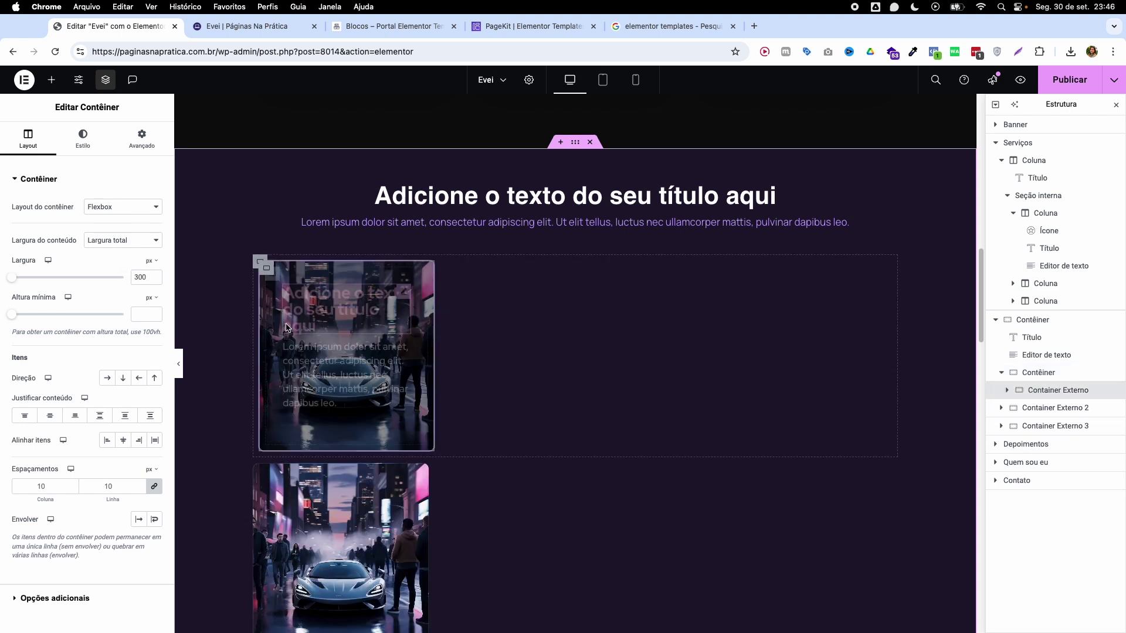
pyautogui.moveTo(340, 528); pyautogui.dragTo(503, 332)
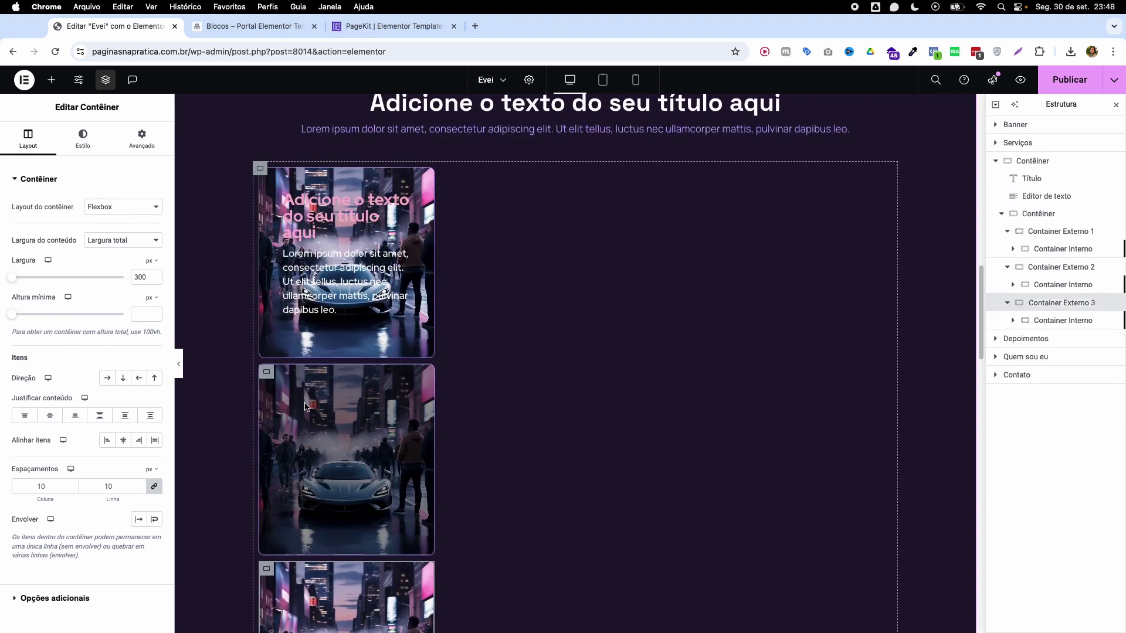
# - Arrange the container holding the three cards in a horizontal row and justify its content to the centre
pyautogui.scroll(-5, 304, 407)
pyautogui.scroll(6, 298, 423)
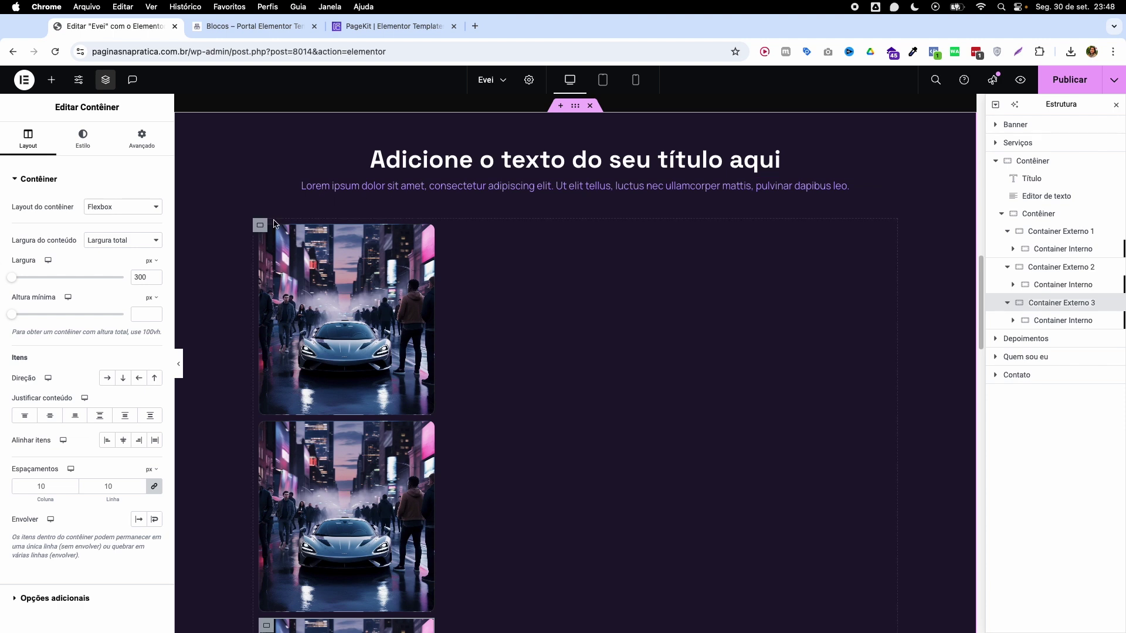
pyautogui.click(261, 226)
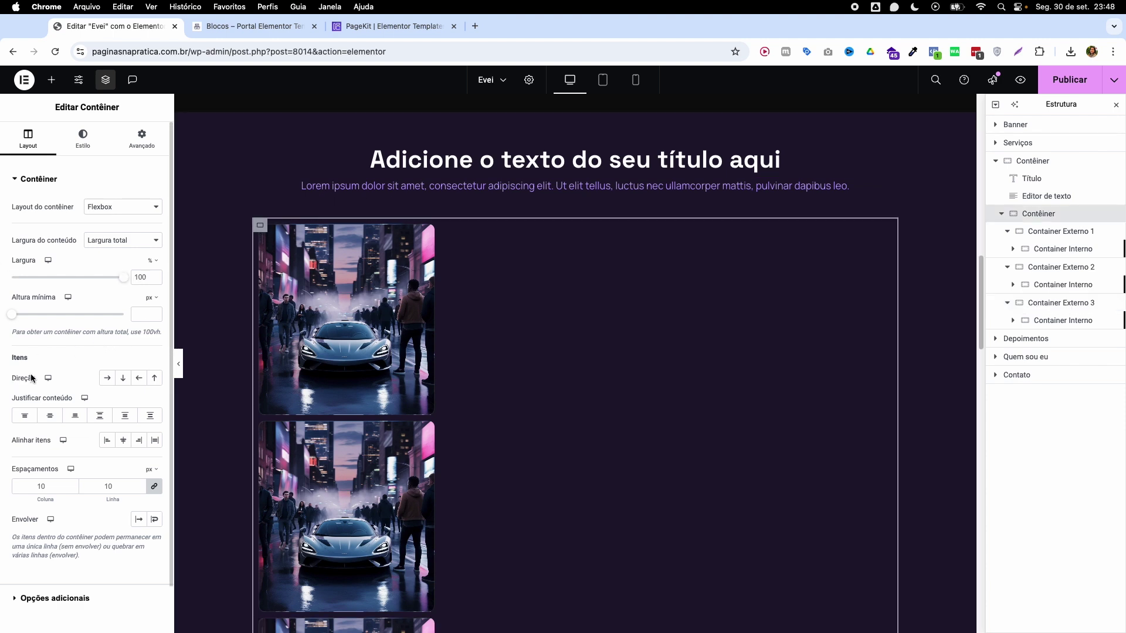
pyautogui.click(106, 379)
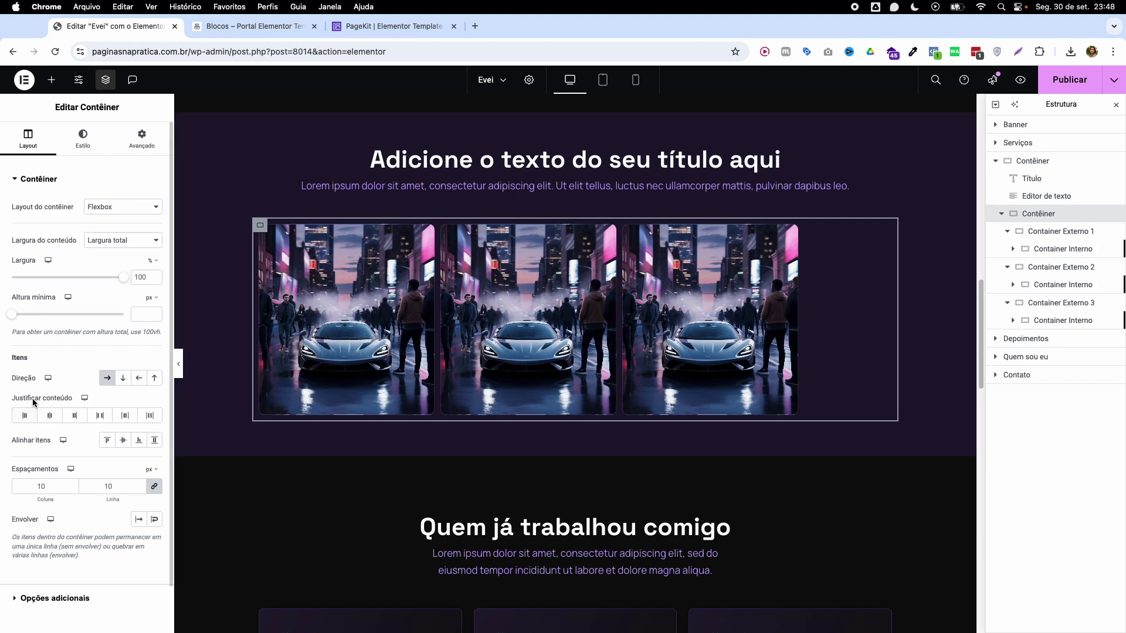
pyautogui.click(48, 417)
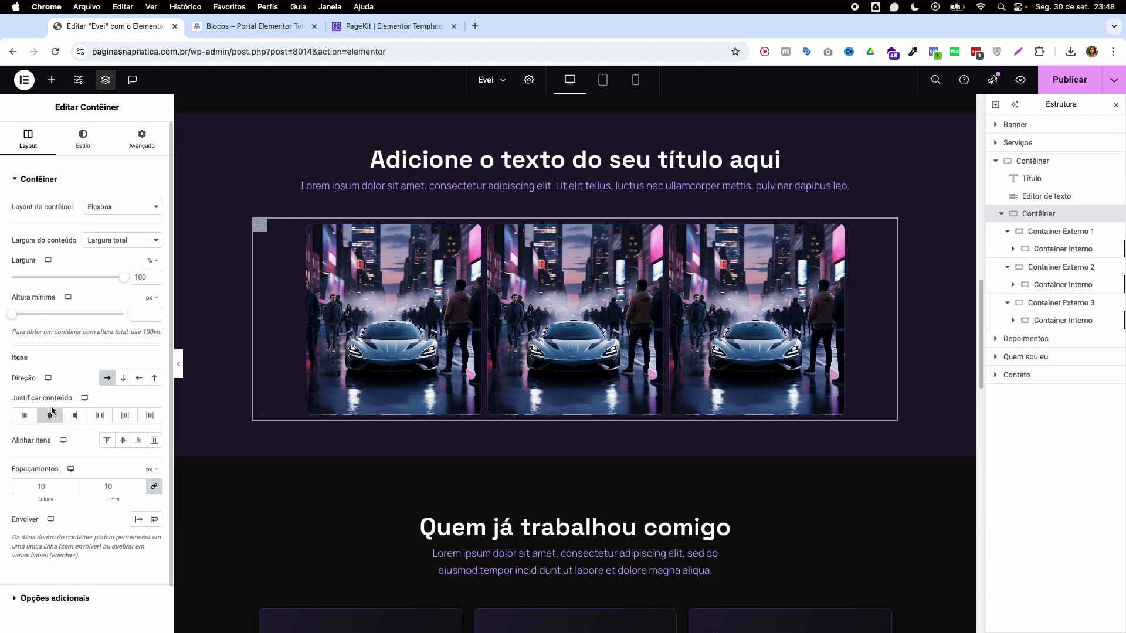
# - Unlink the gap values of the cards' parent container and set the column gap to 40 px
pyautogui.click(152, 491)
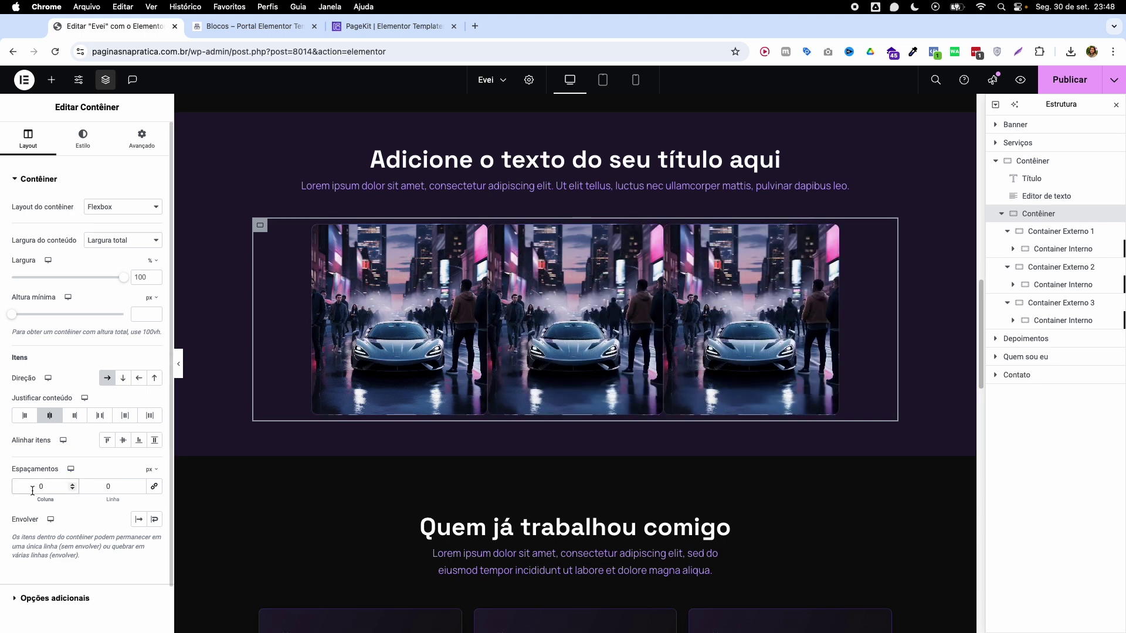
pyautogui.write('4')
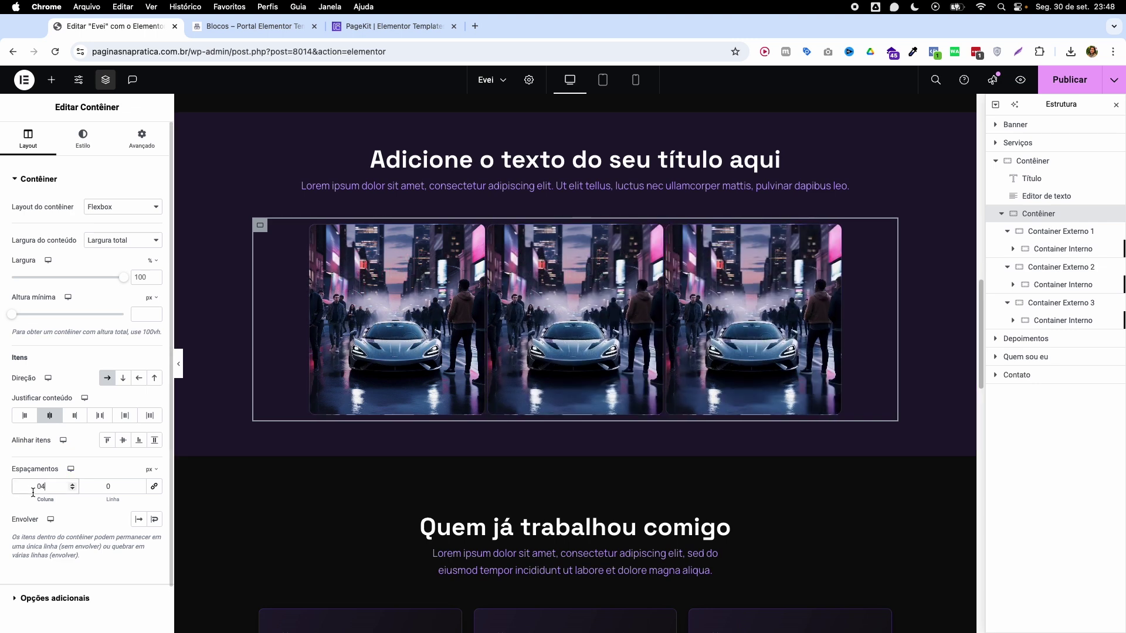
pyautogui.write('0')
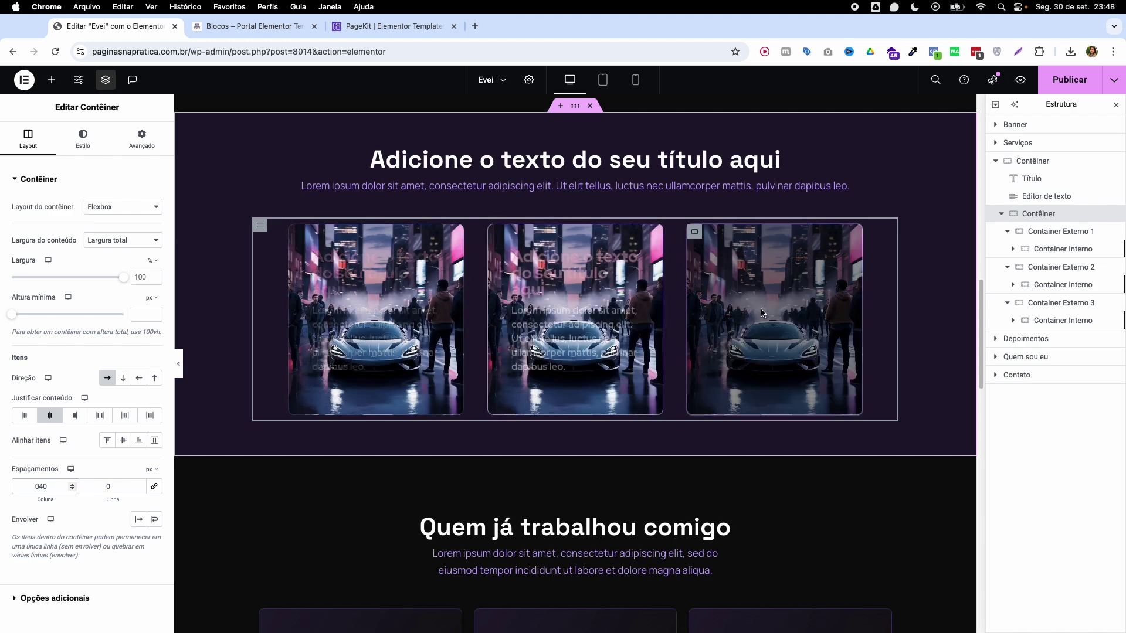
# - Replace the background image of Container Externo 2 with the red sports car photo from the media library
pyautogui.click(1015, 270)
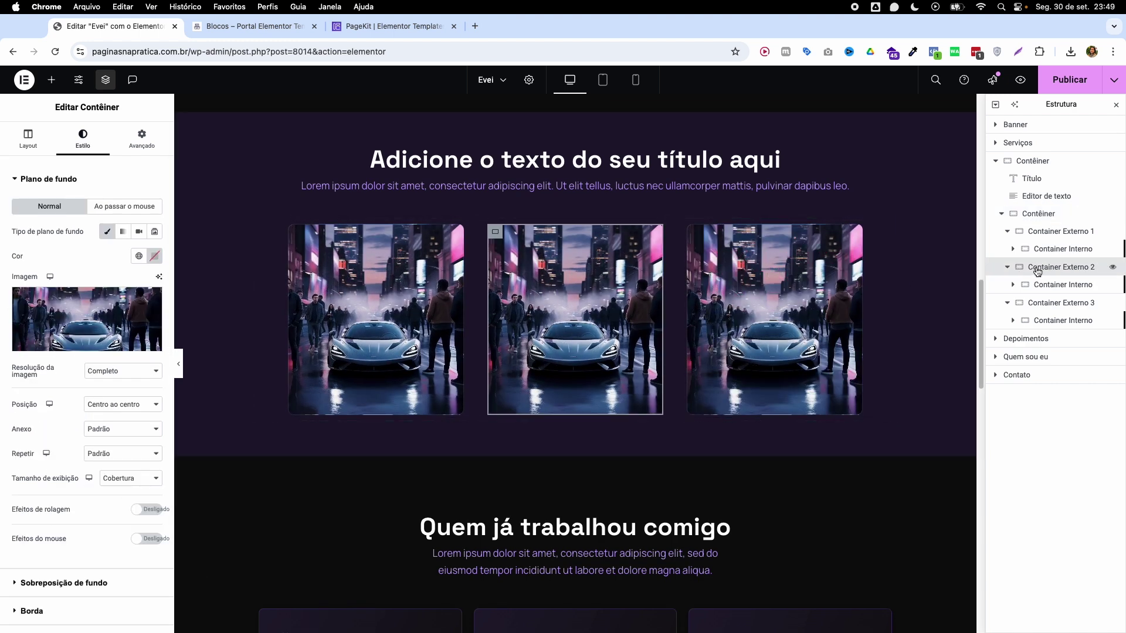
pyautogui.click(85, 322)
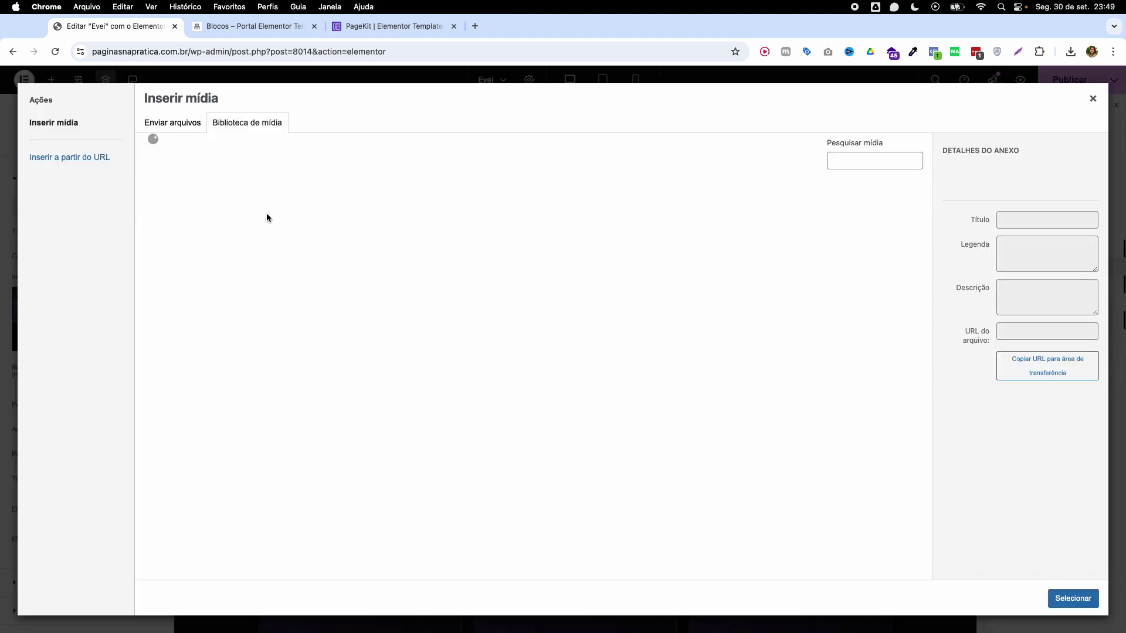
pyautogui.press('Escape')
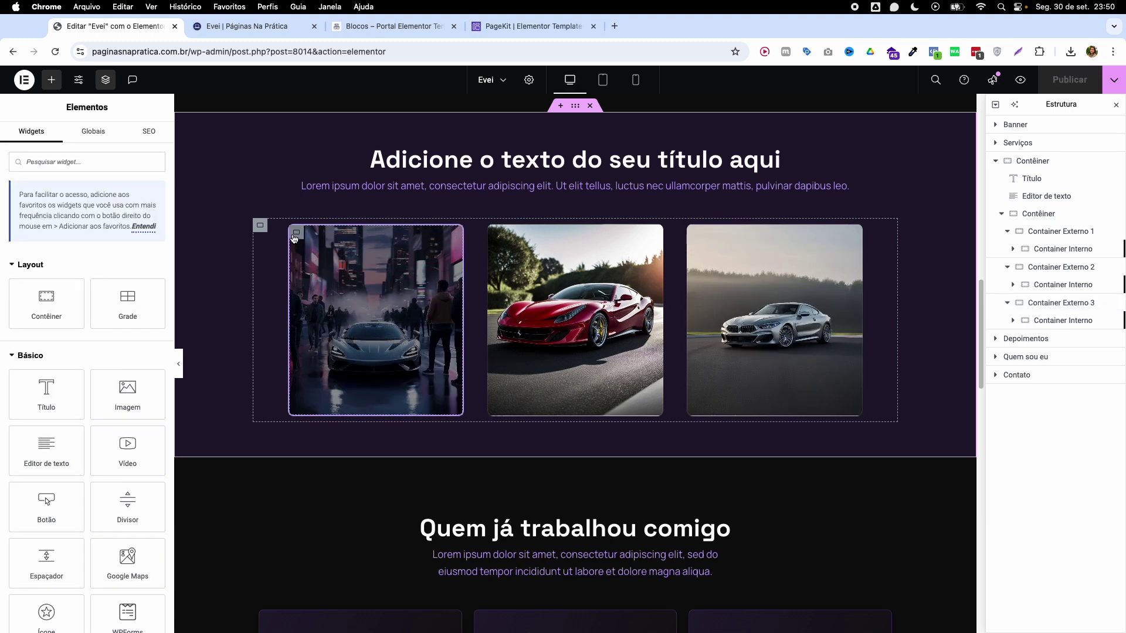
# - Set the margin and padding of Container Externo 1 to 0 px on all sides
pyautogui.click(295, 237)
pyautogui.click(140, 140)
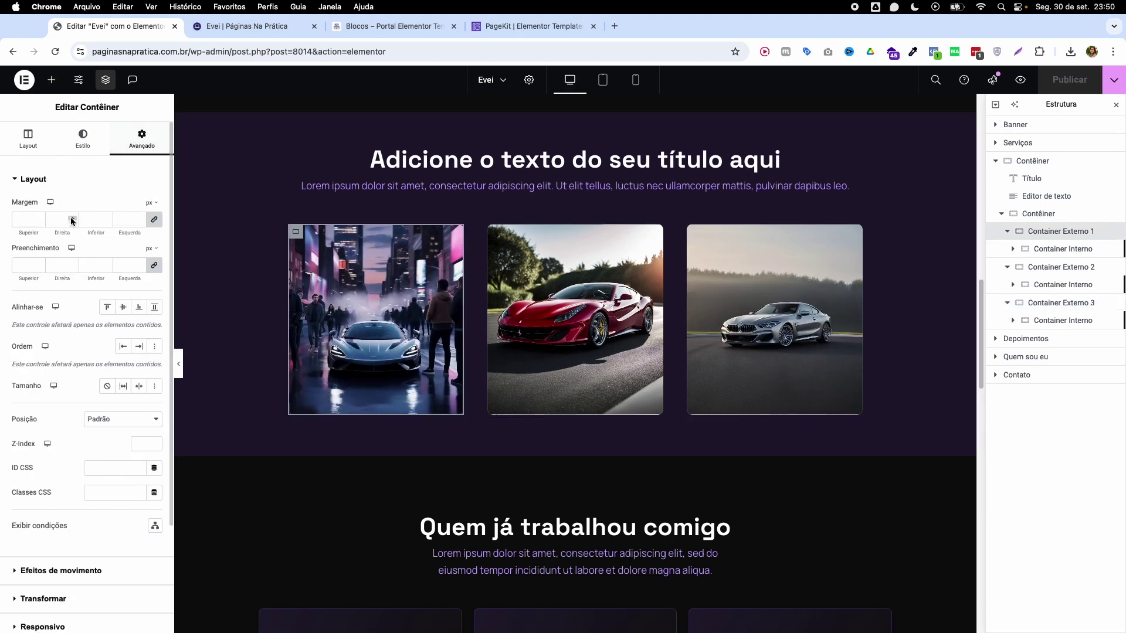
pyautogui.click(153, 223)
pyautogui.click(155, 266)
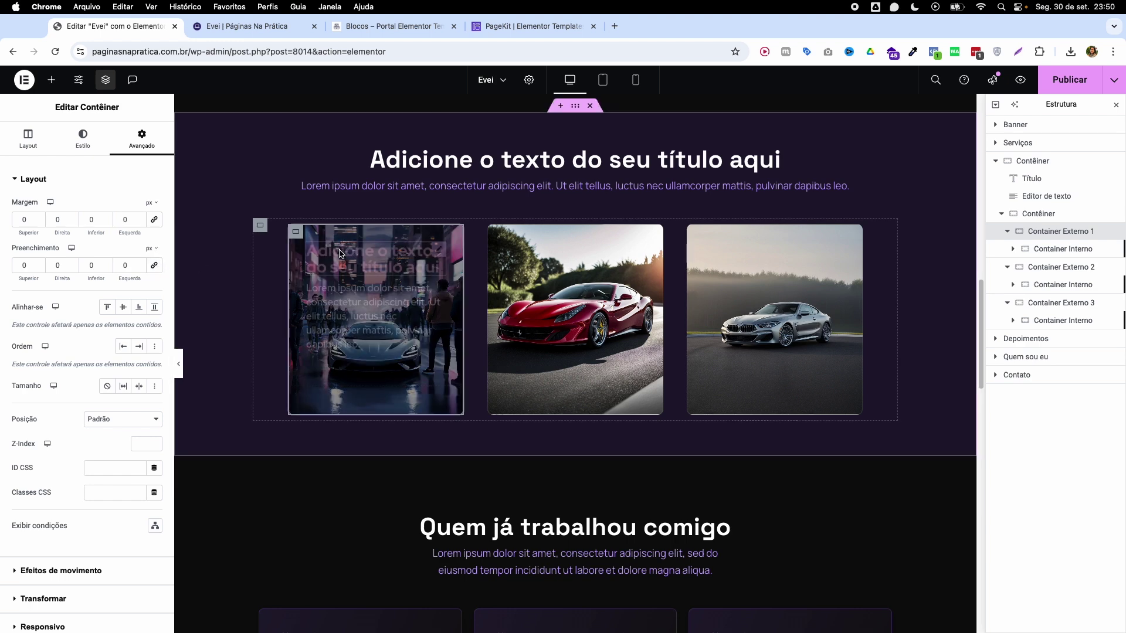
# - Set the padding of Container Externo 2 to 0 px on all sides
pyautogui.click(504, 246)
pyautogui.click(83, 139)
pyautogui.click(131, 139)
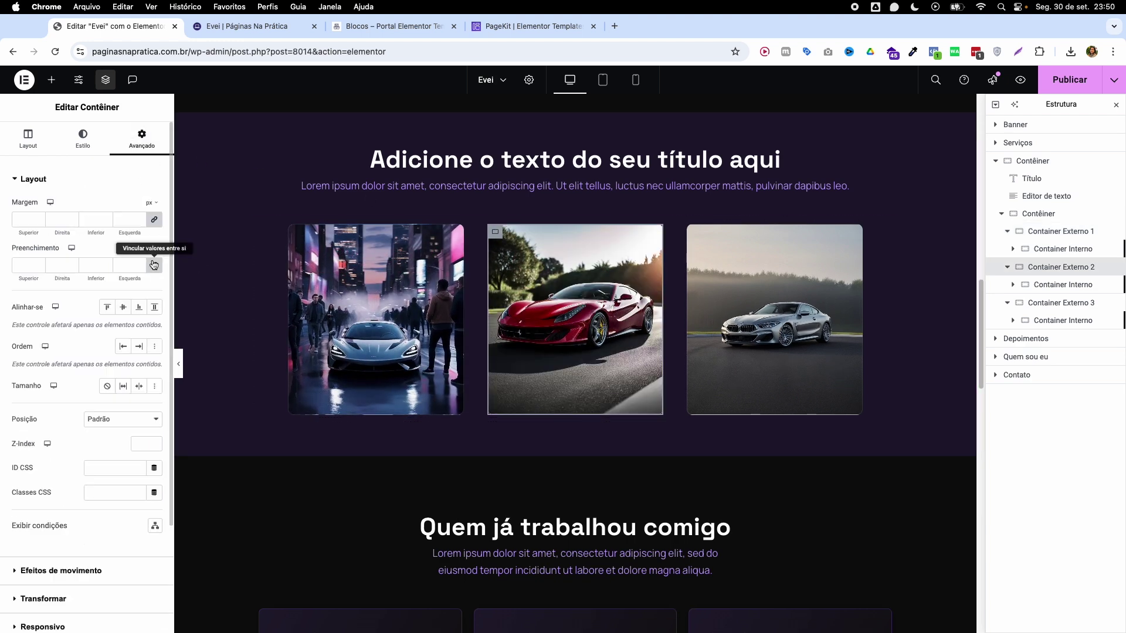
# - Set the margin and padding of Container Externo 3 to 0 px on all sides
pyautogui.click(694, 233)
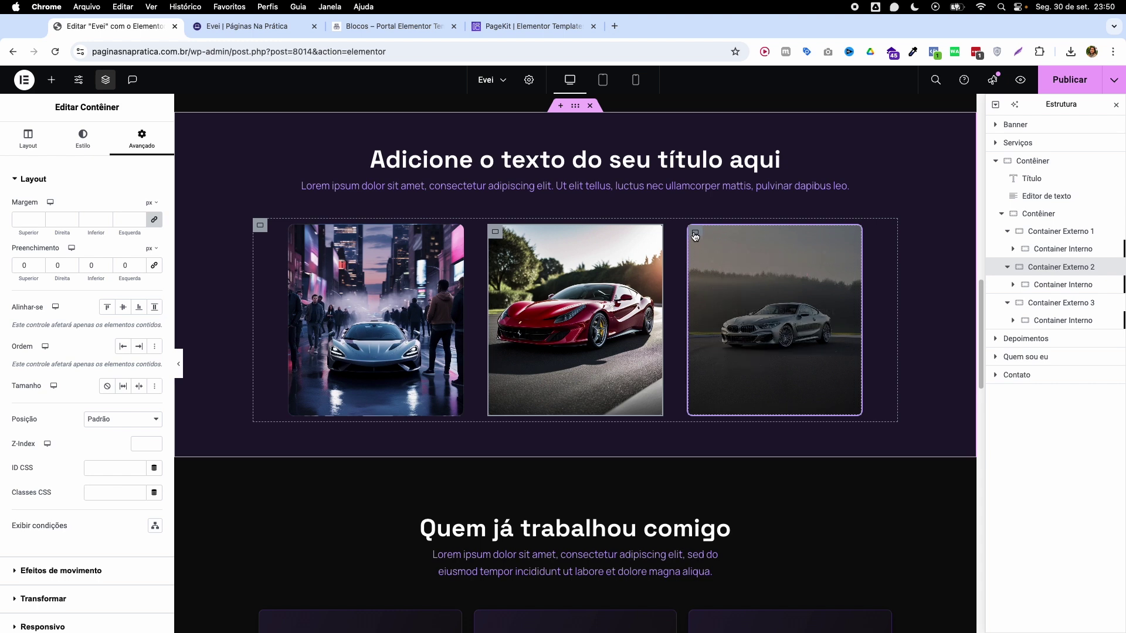
pyautogui.click(144, 140)
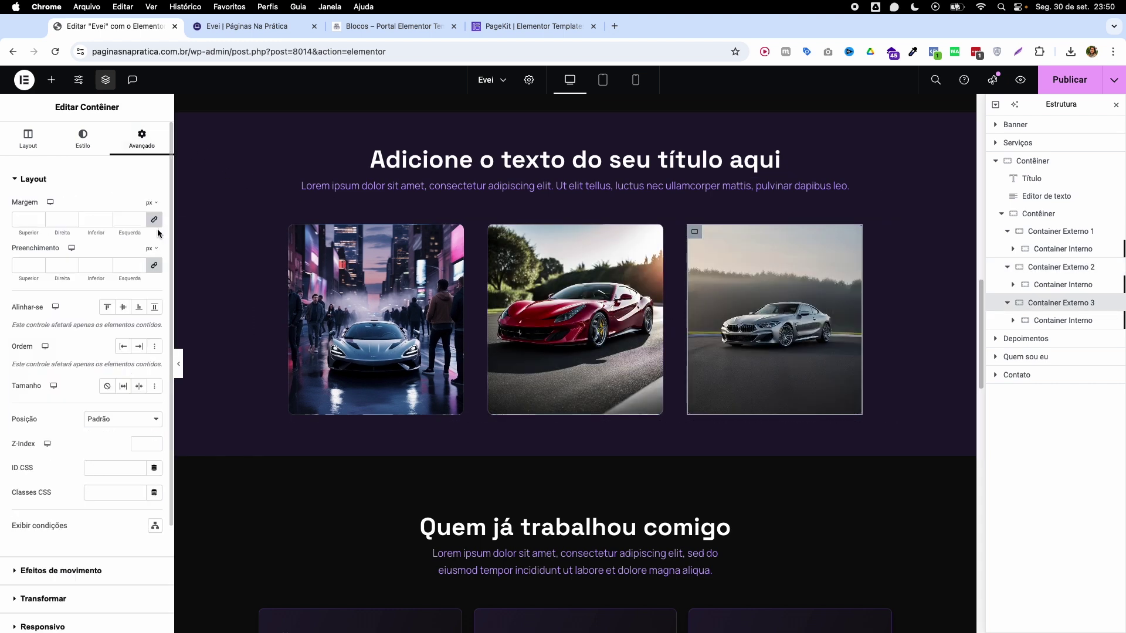
pyautogui.click(155, 265)
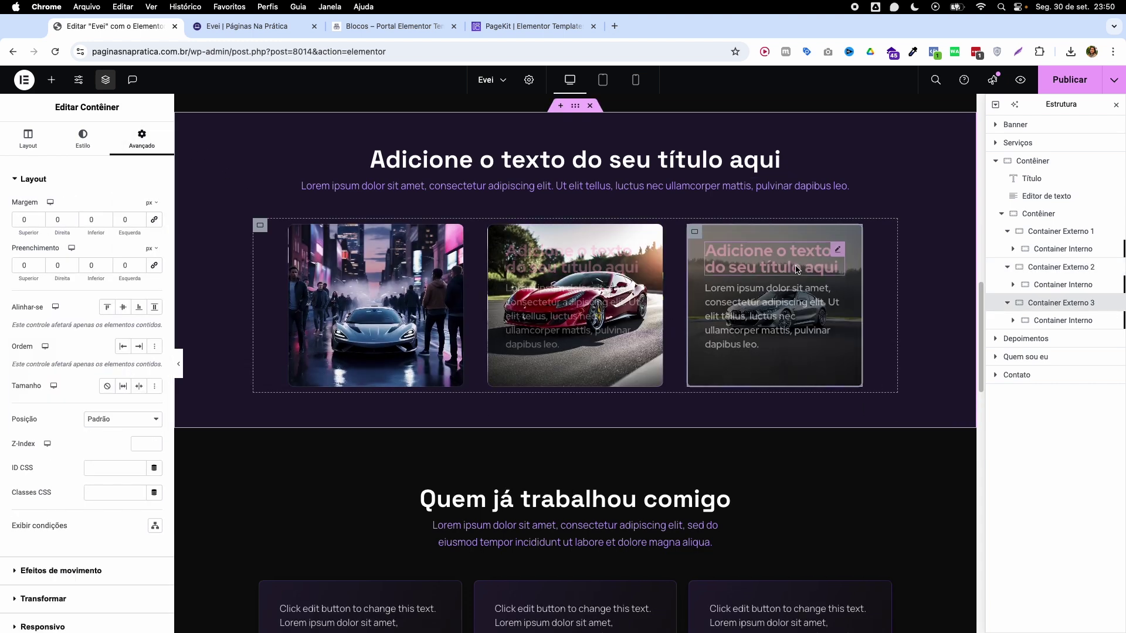
# - Set the top and bottom padding of the Container Interno inside Container Externo 1 to 60 px
pyautogui.click(336, 233)
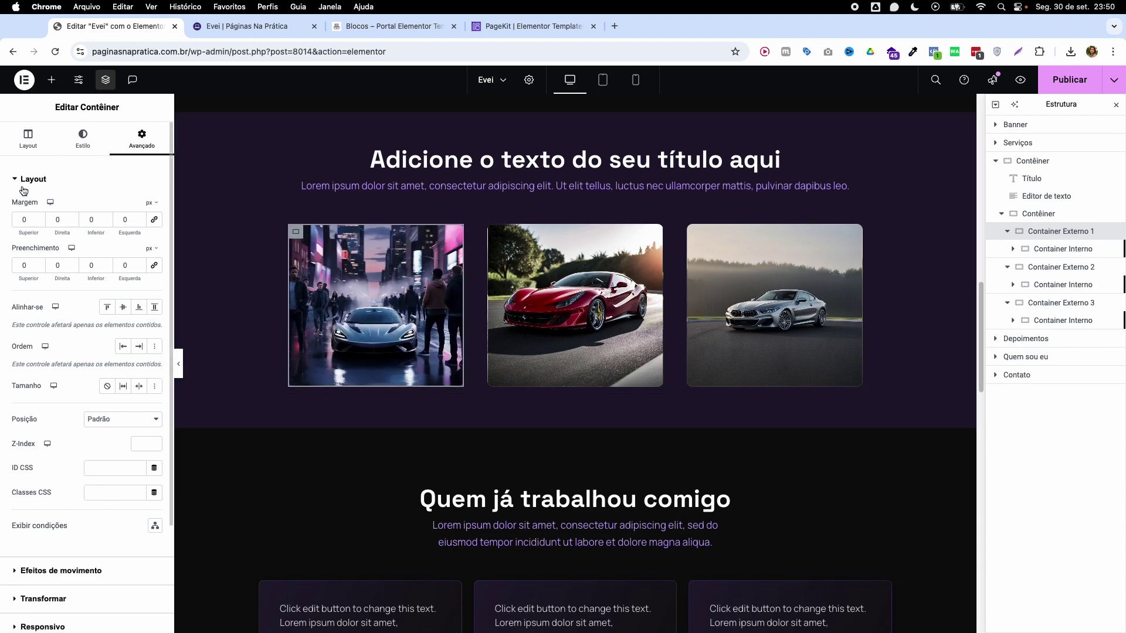
pyautogui.click(12, 151)
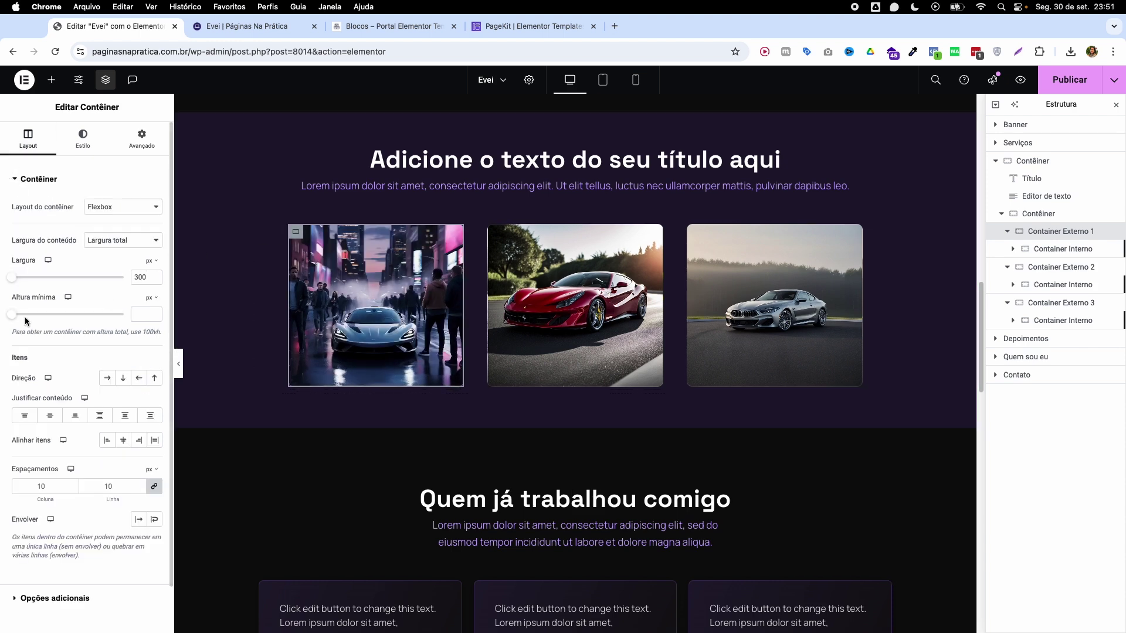
pyautogui.click(1063, 249)
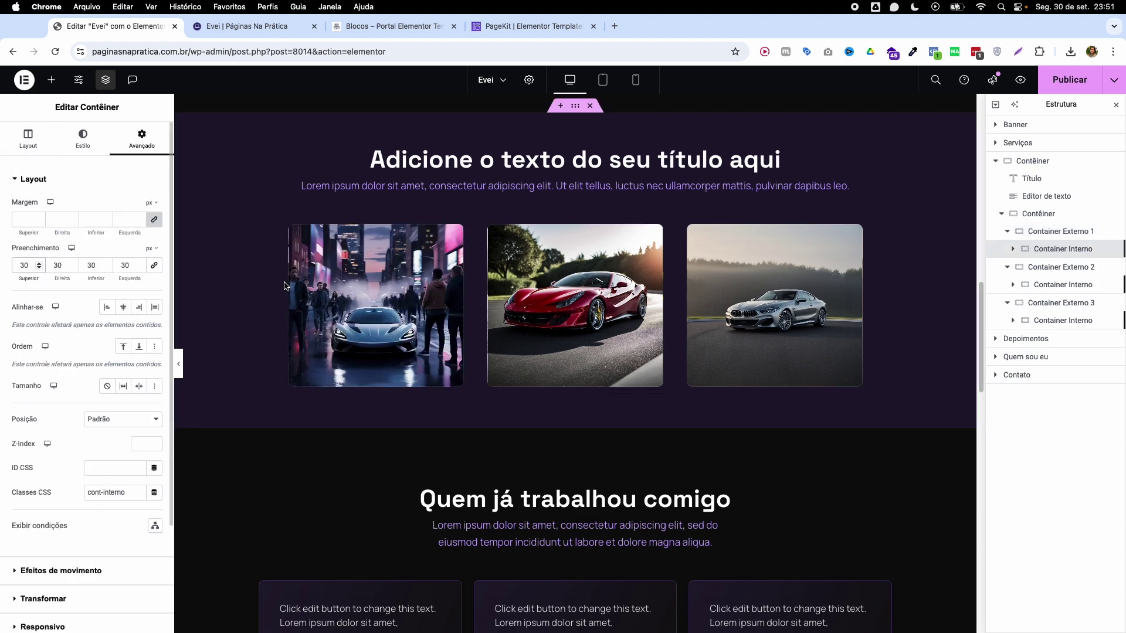
pyautogui.click(25, 267)
pyautogui.press('BackSpace')
pyautogui.write('6')
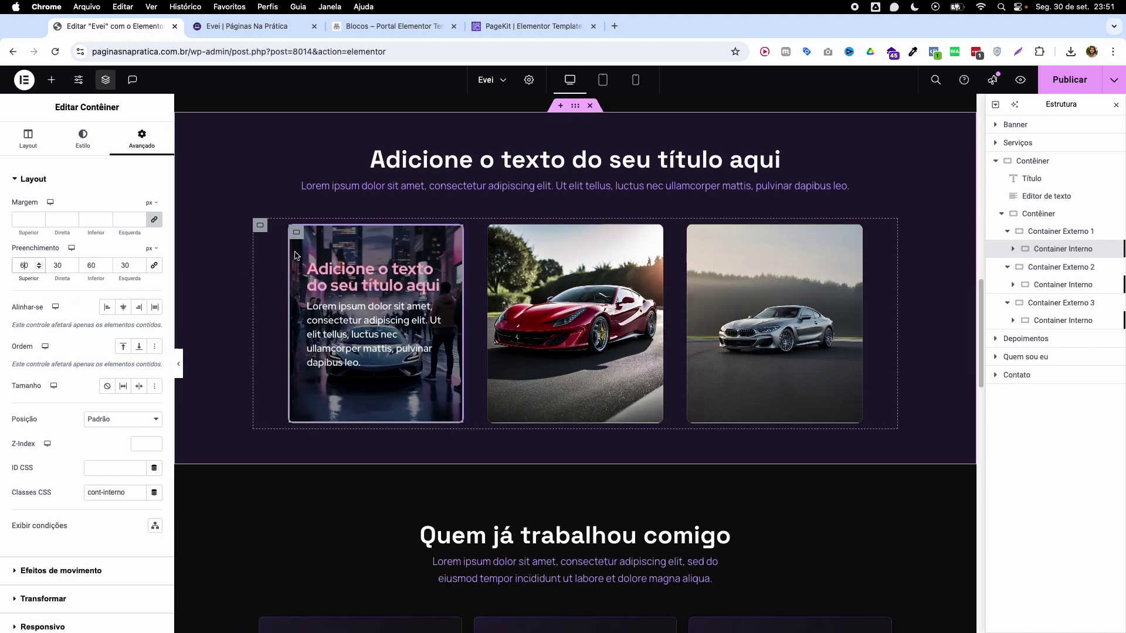
# - Open the padding settings of the Container Interno inside Container Externo 2
pyautogui.click(1063, 285)
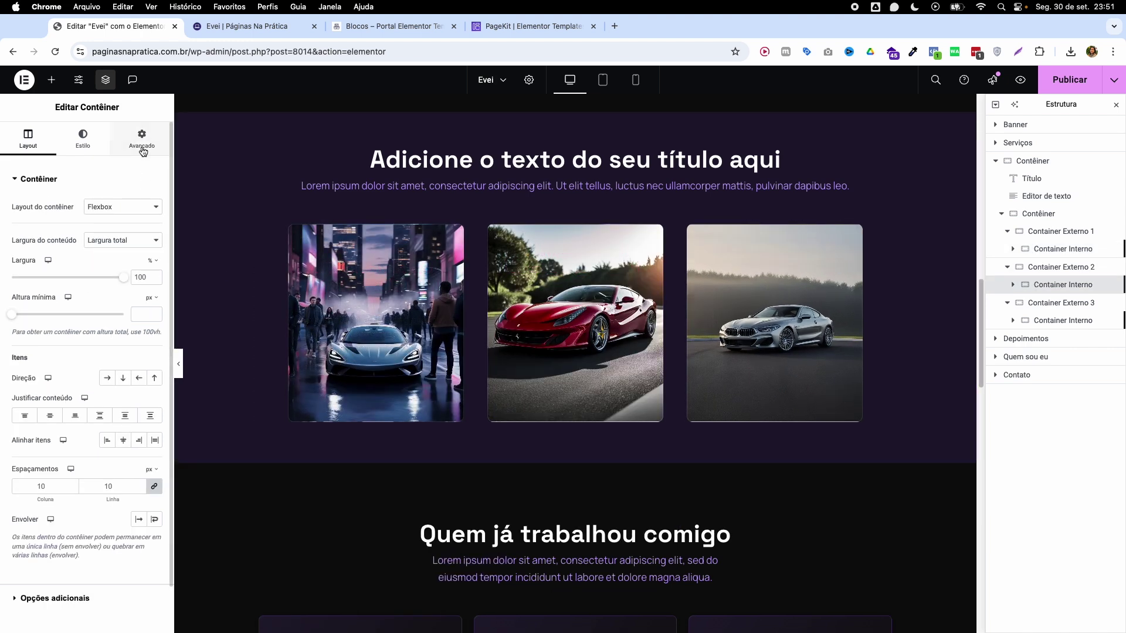
pyautogui.click(142, 140)
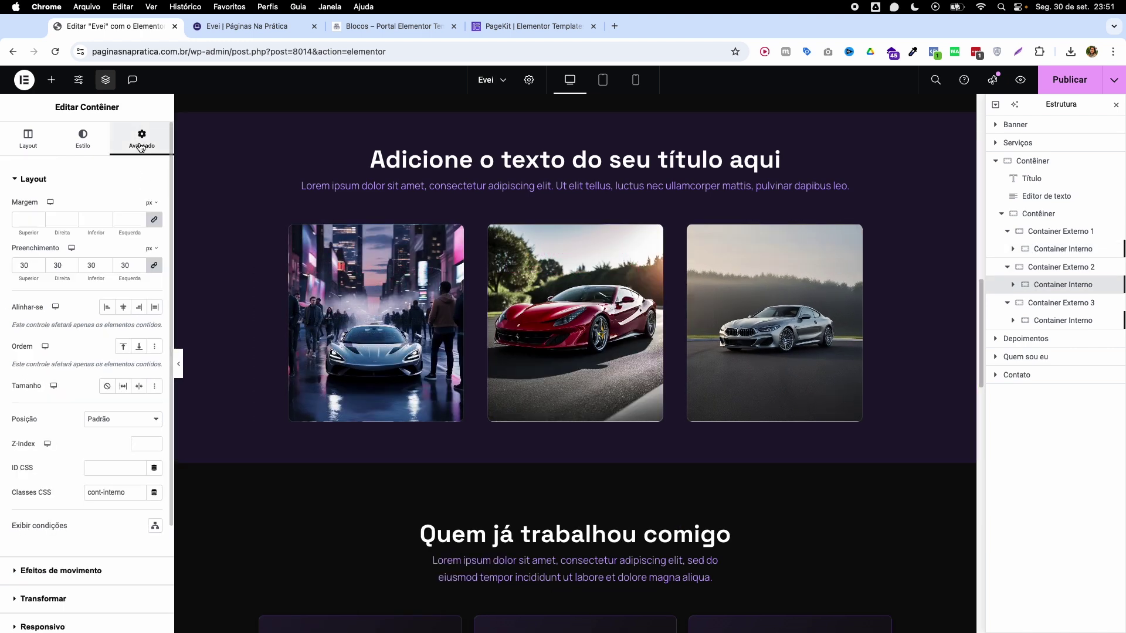